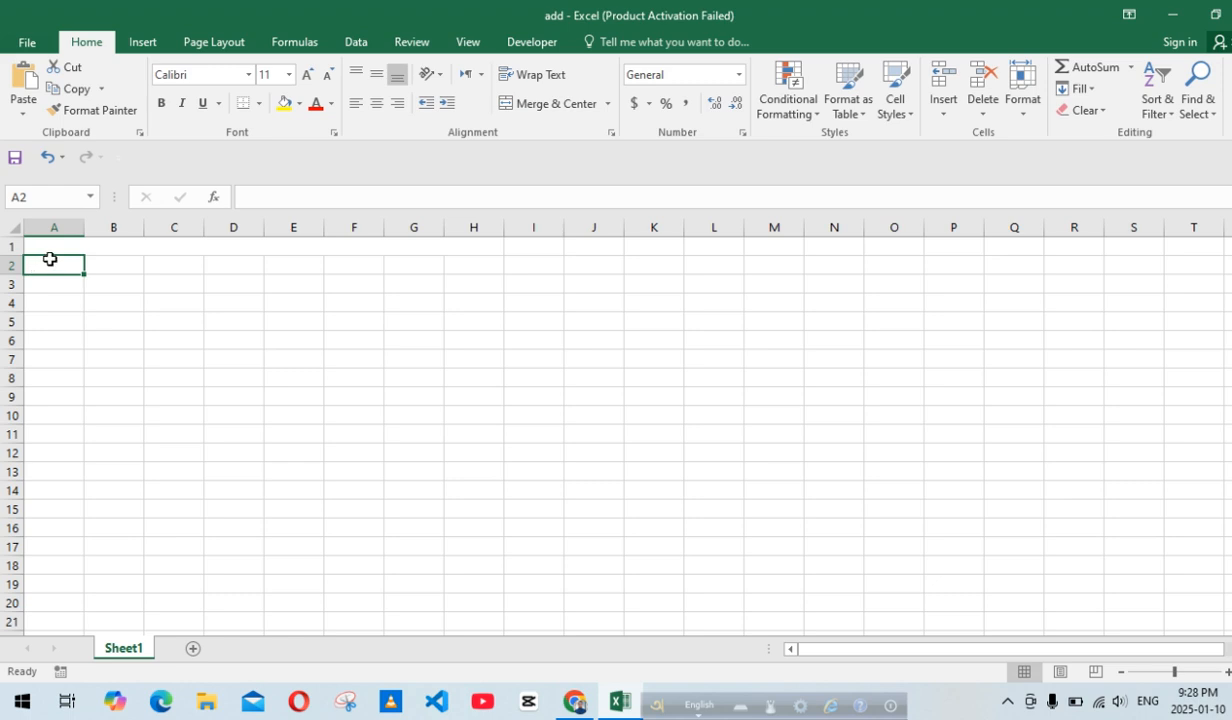
- Fill the merged cell A1:H1 with yellow and enter the title "Add a Checkbox in Excel"
click(69, 243)
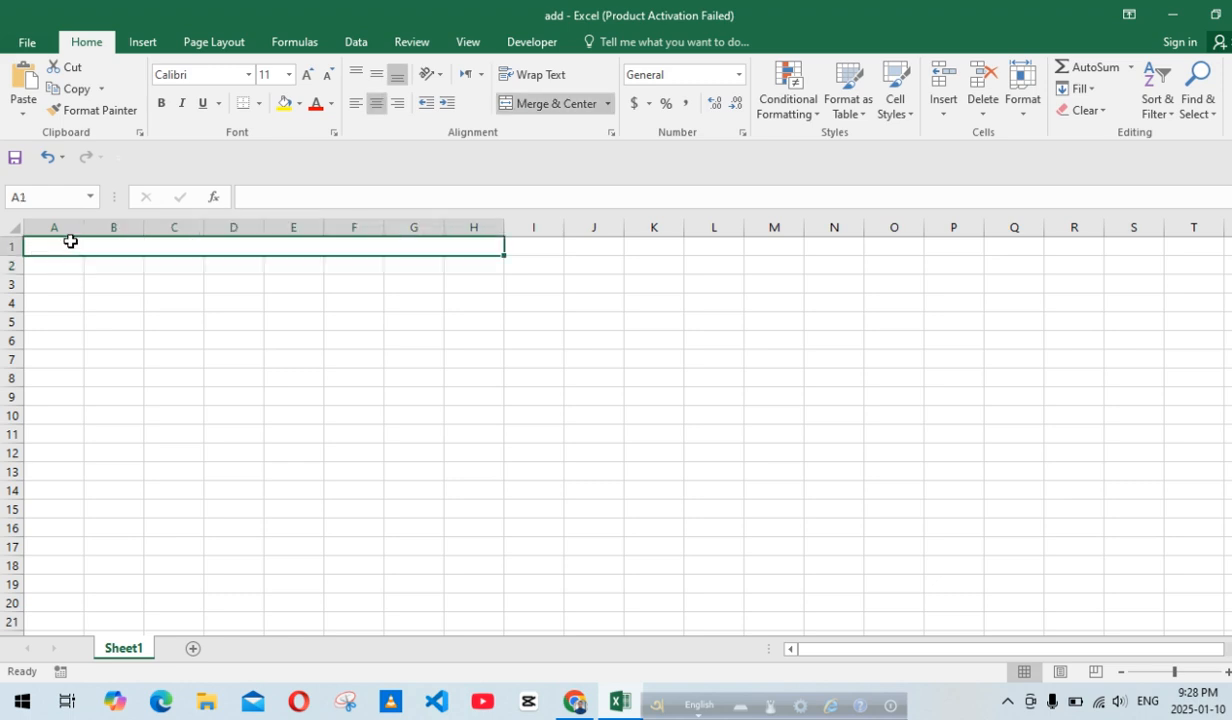
click(284, 104)
double_click(260, 247)
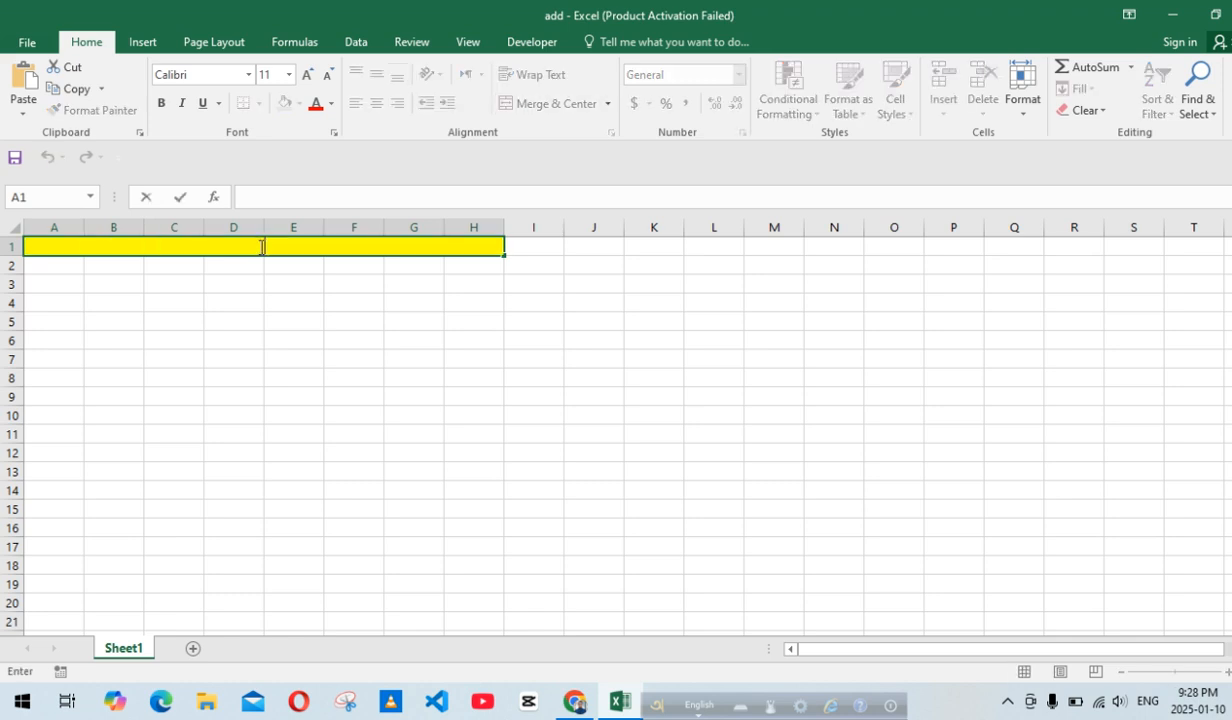
text(Add a Checkbox in Excel)
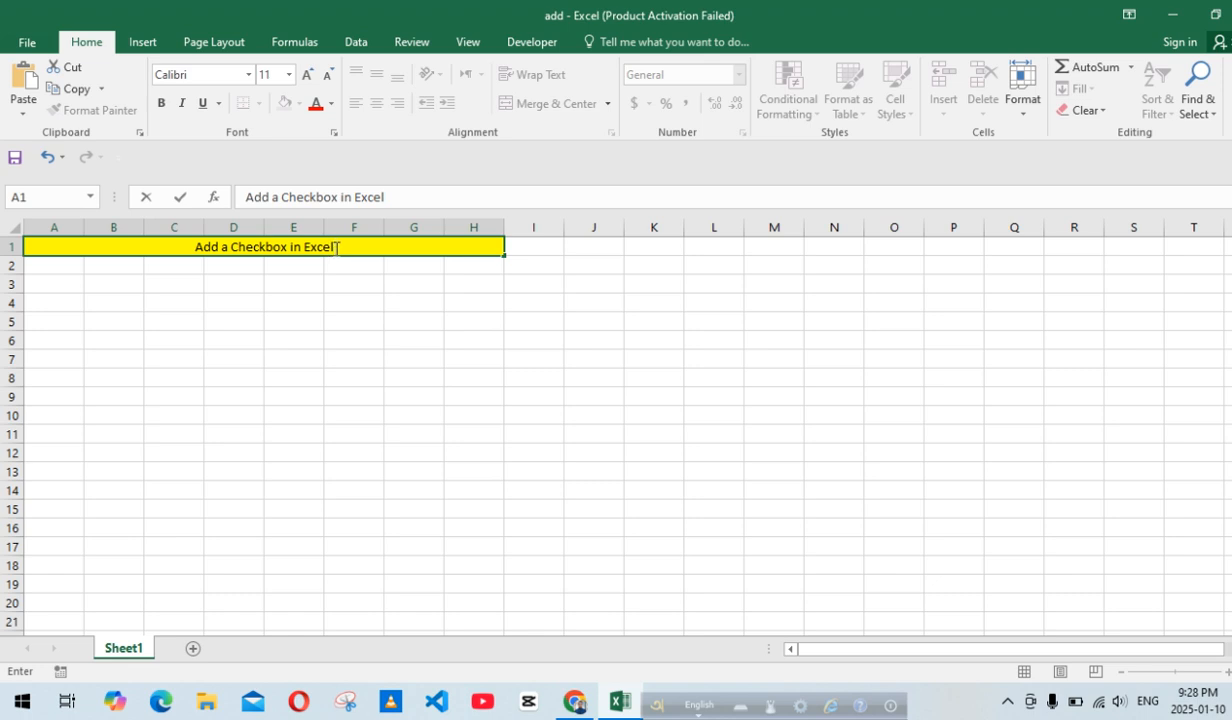
- Enlarge the title text in the merged row 1 cell to font size 22
drag(336, 247, 200, 255)
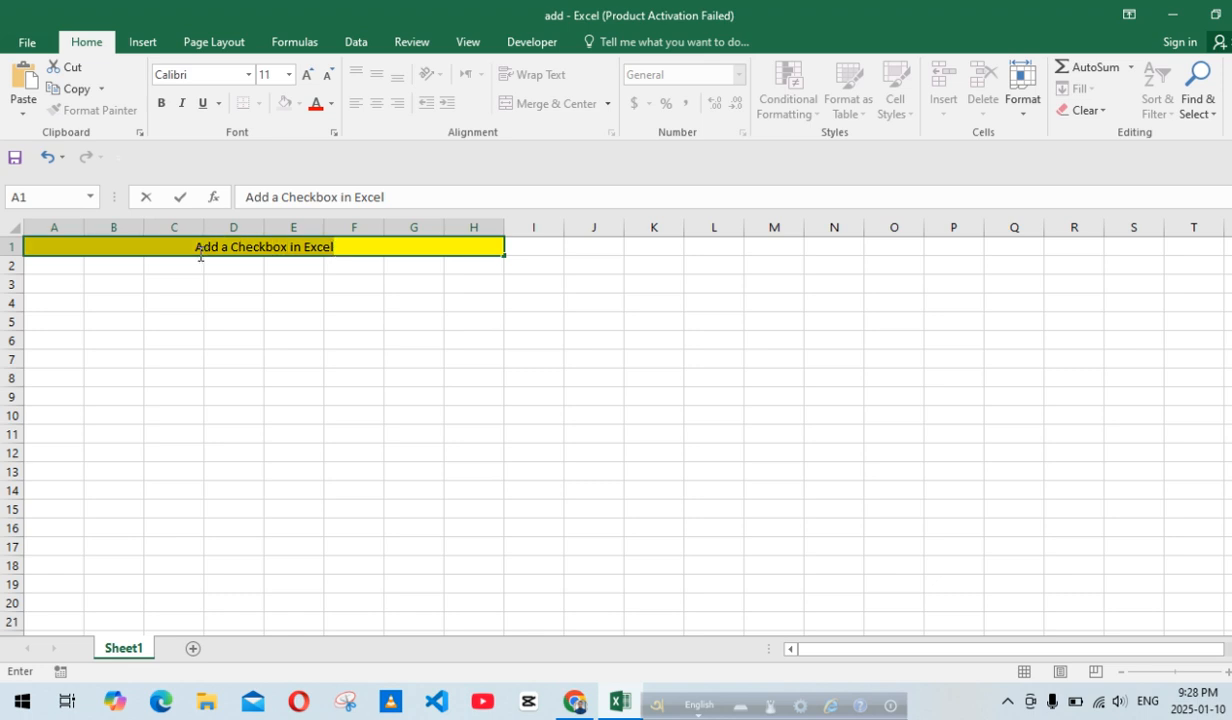
click(307, 76)
click(307, 76)
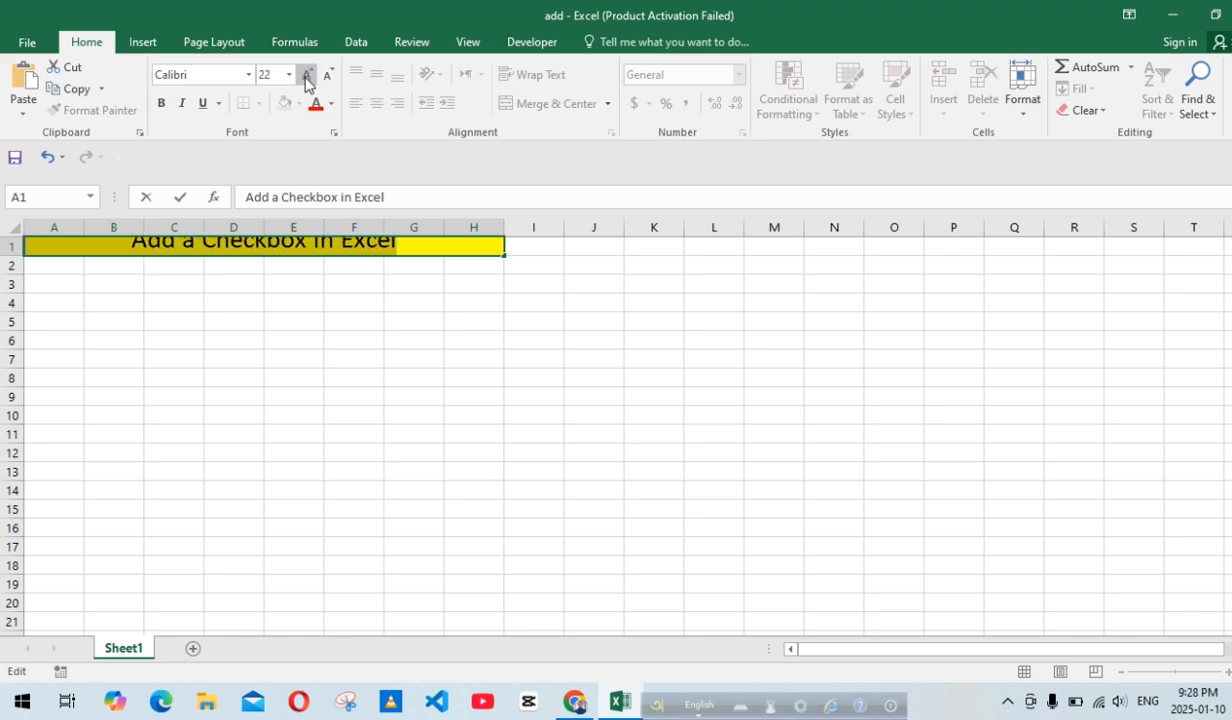
click(297, 412)
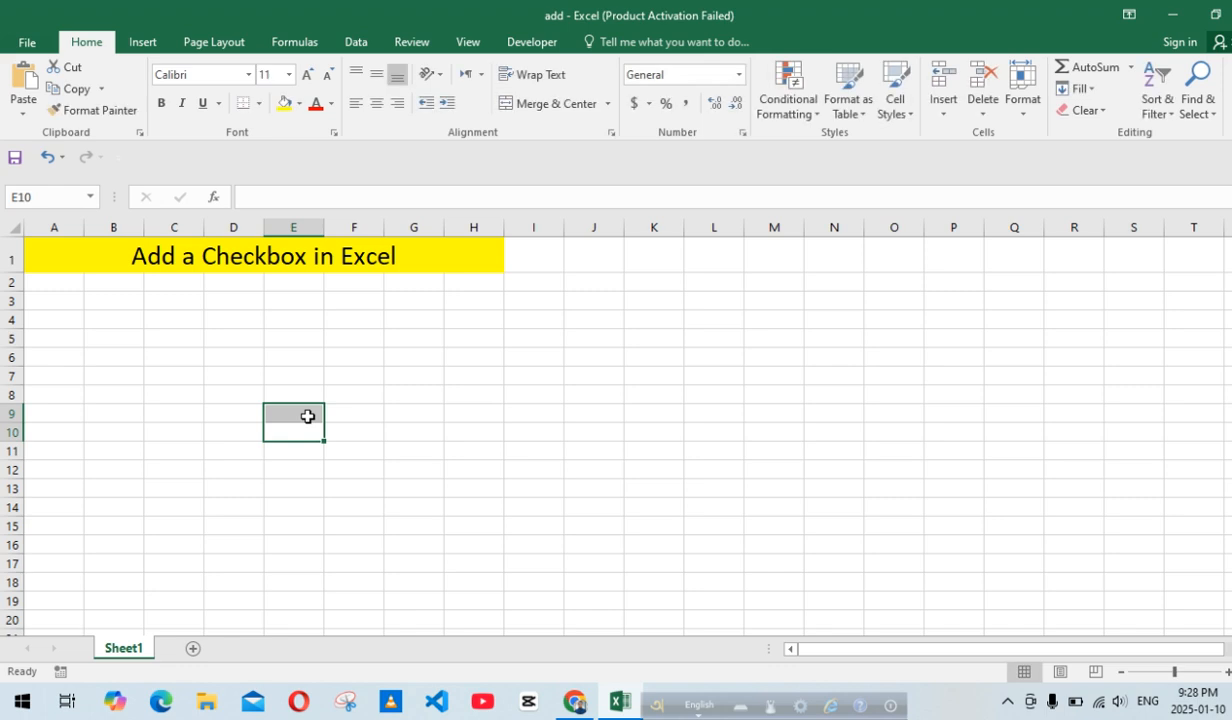
- Enter the column header "month" in cell A2
double_click(43, 282)
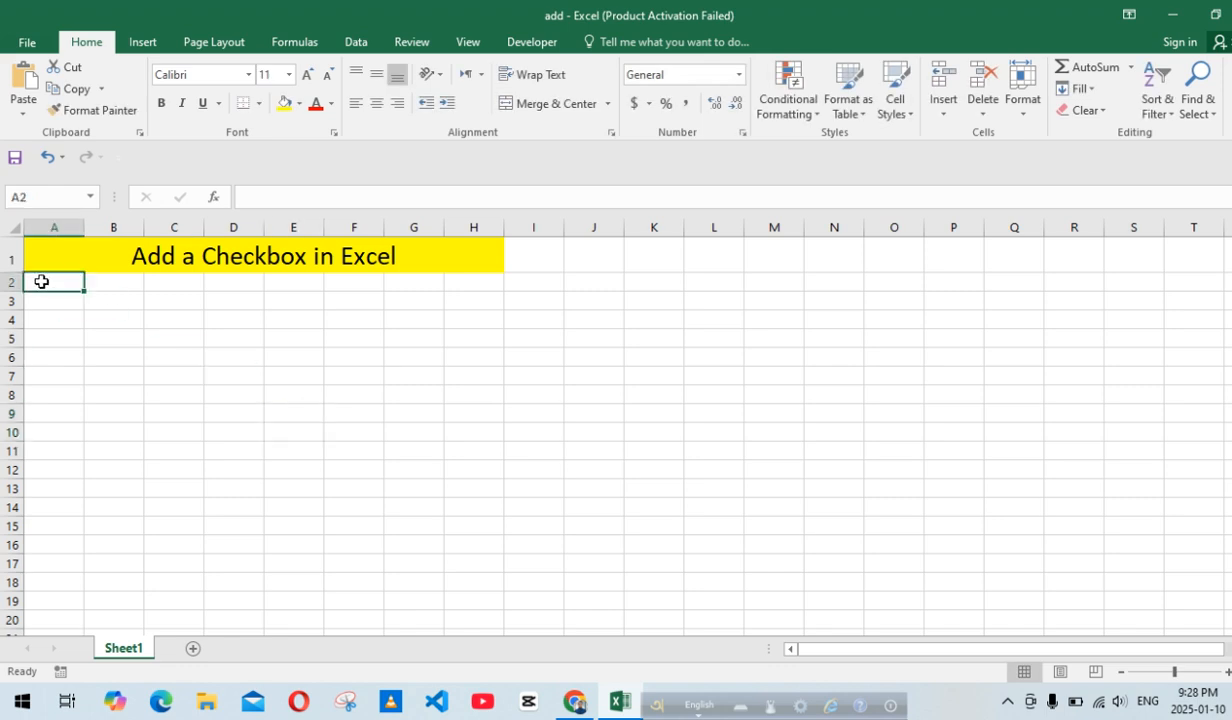
text(m)
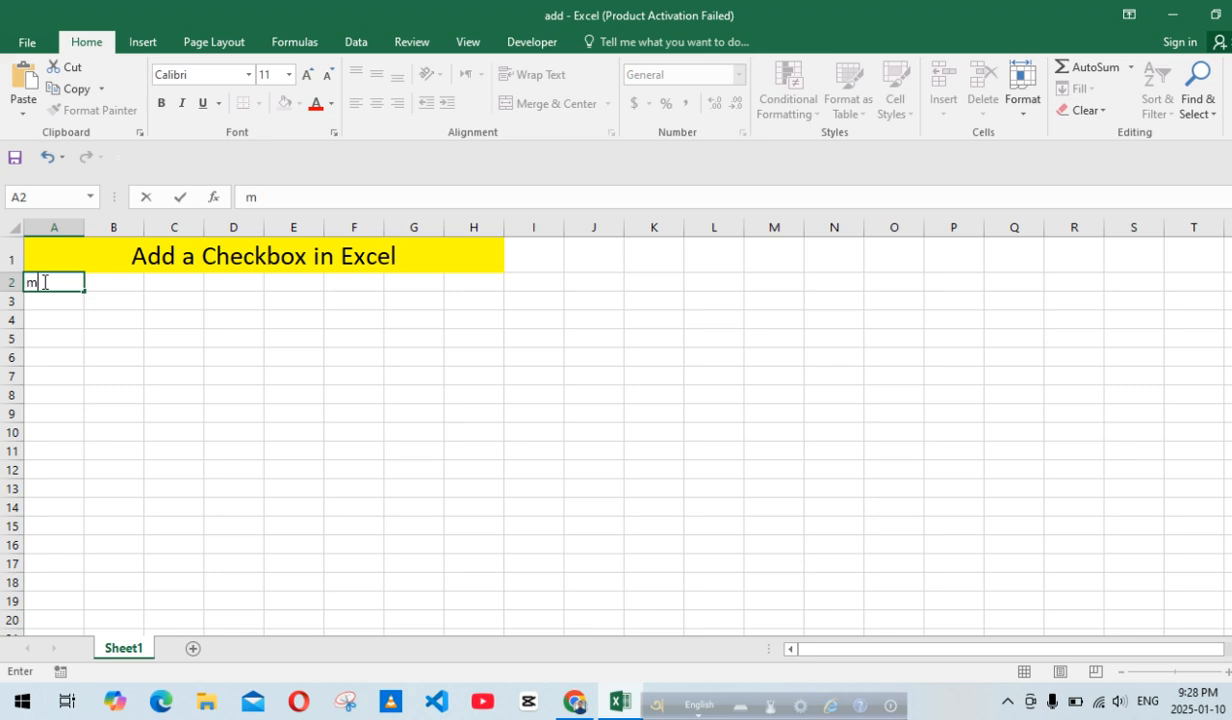
text(onth)
click(92, 334)
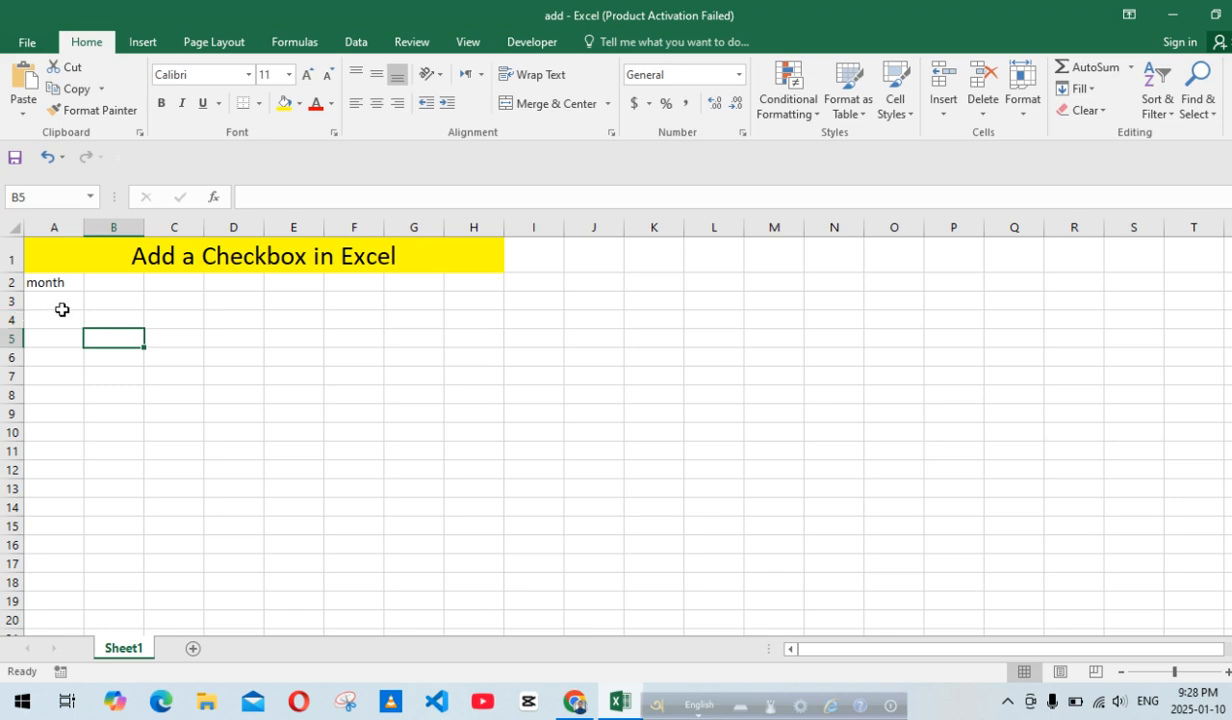
- Enter "January" in cell A3 and autofill the month names down to December in A14
double_click(61, 302)
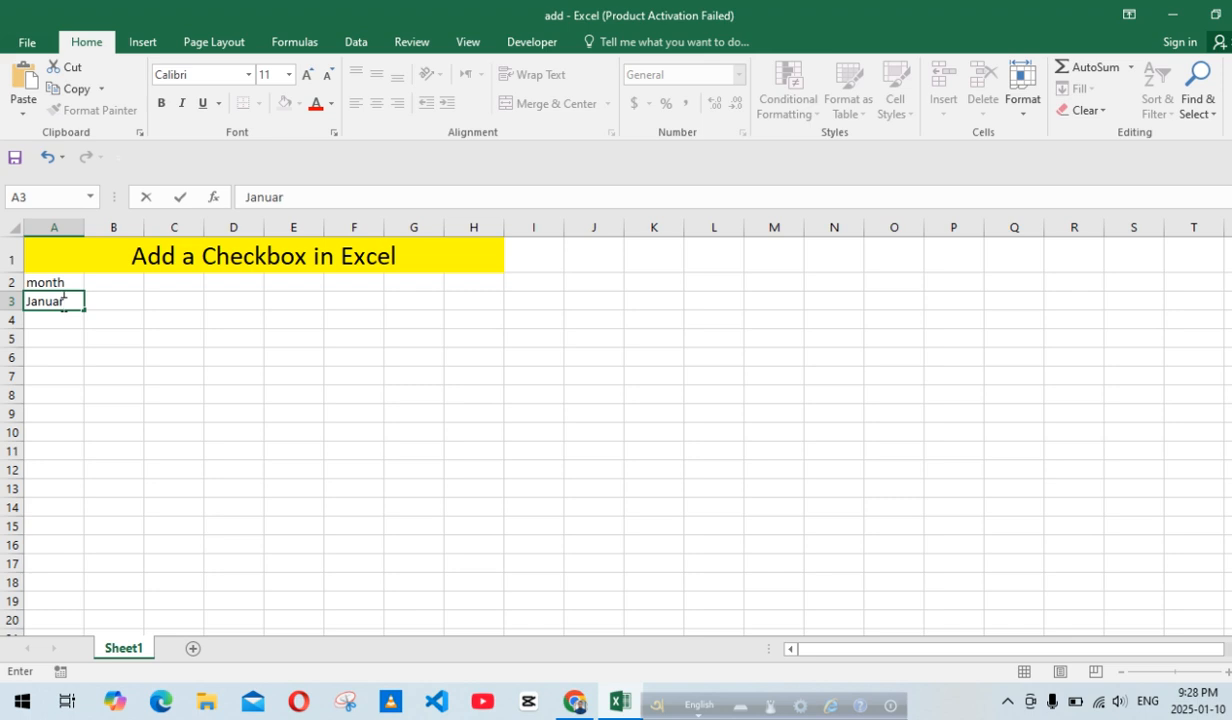
click(130, 373)
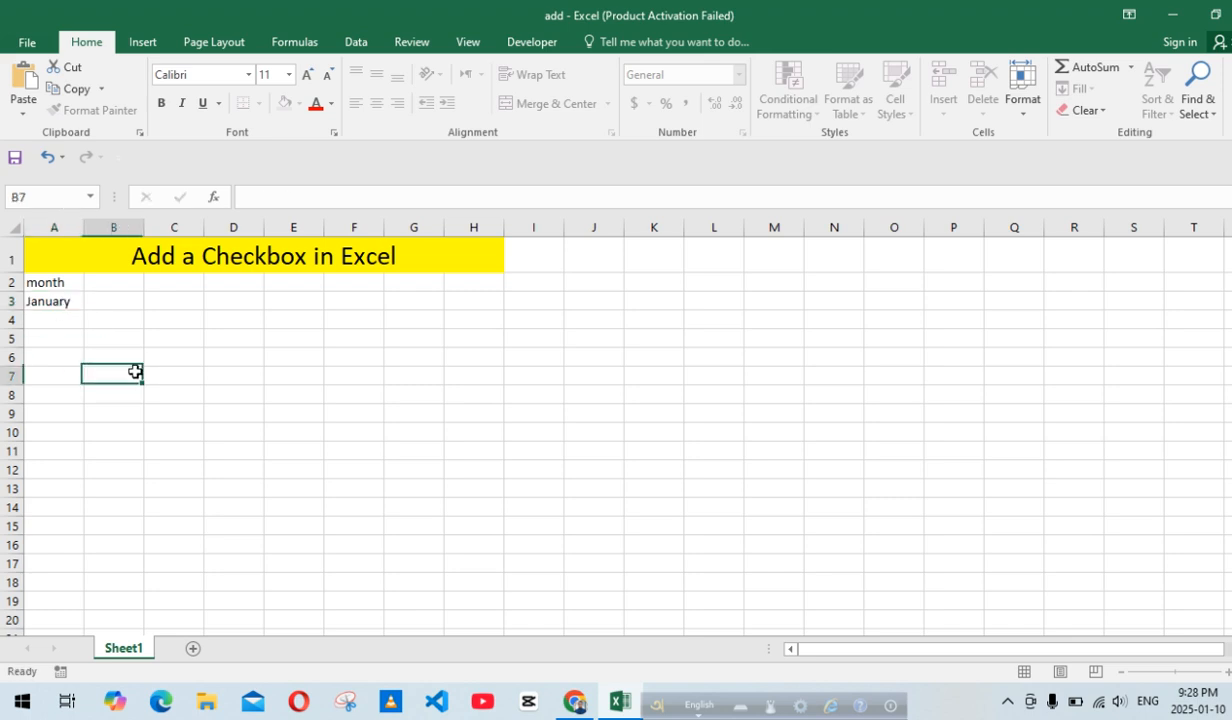
click(70, 302)
drag(82, 307, 94, 522)
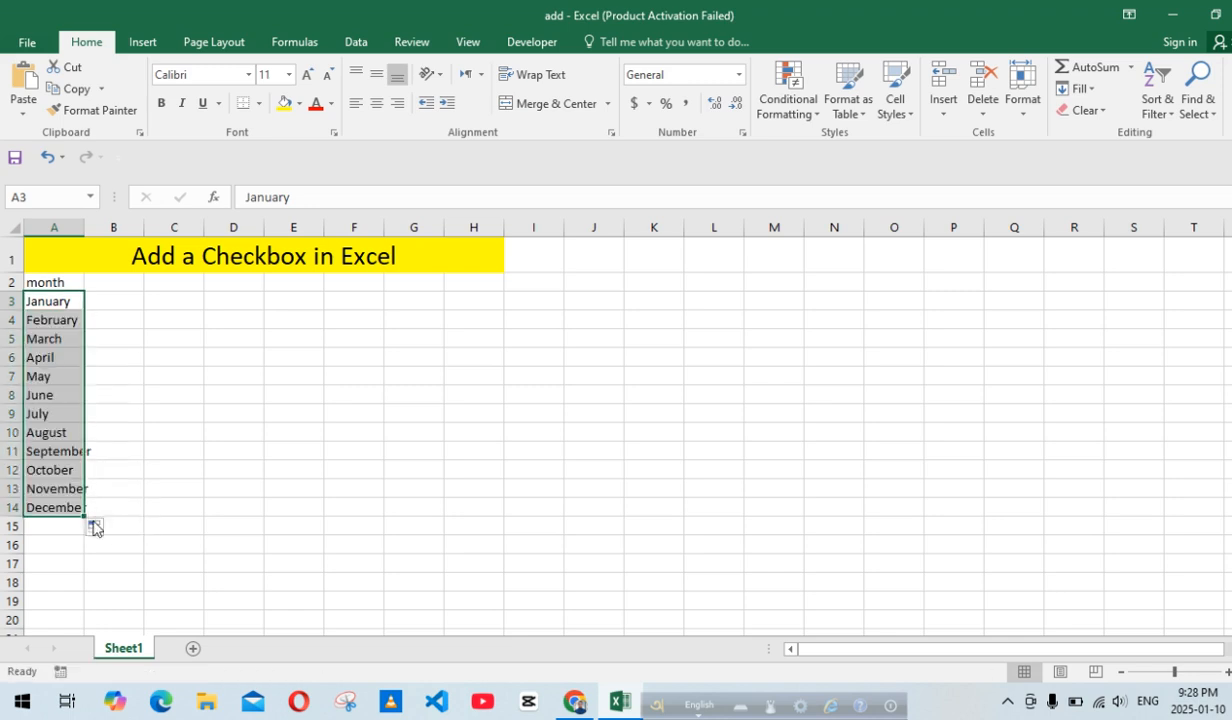
- Center the contents of column A horizontally
click(52, 227)
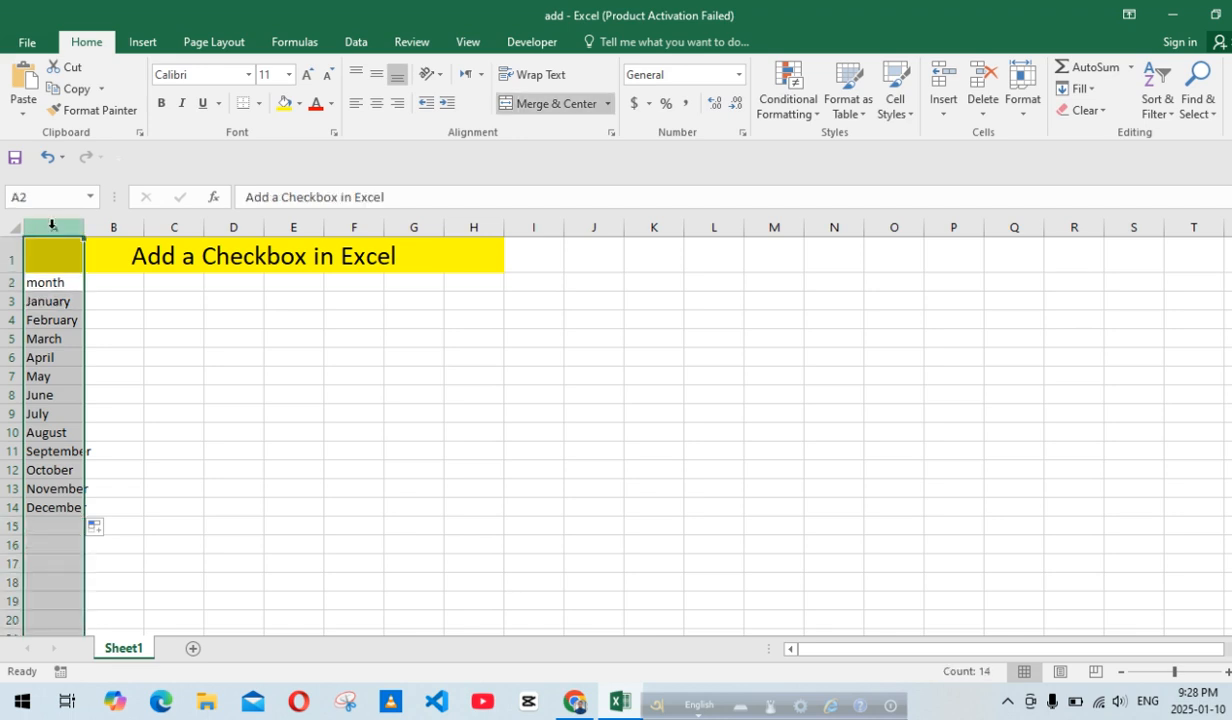
click(377, 103)
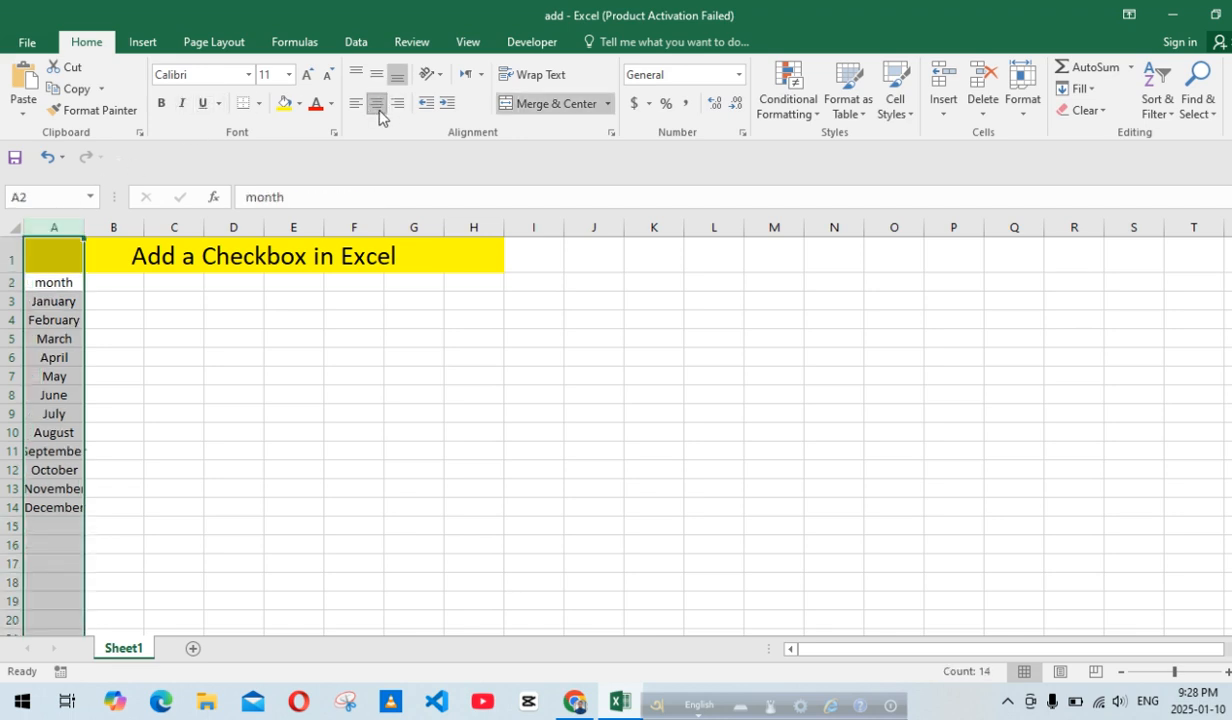
click(280, 558)
- Enter "1 day" in cell B2 and autofill the series across to "7 day" in H2
double_click(110, 283)
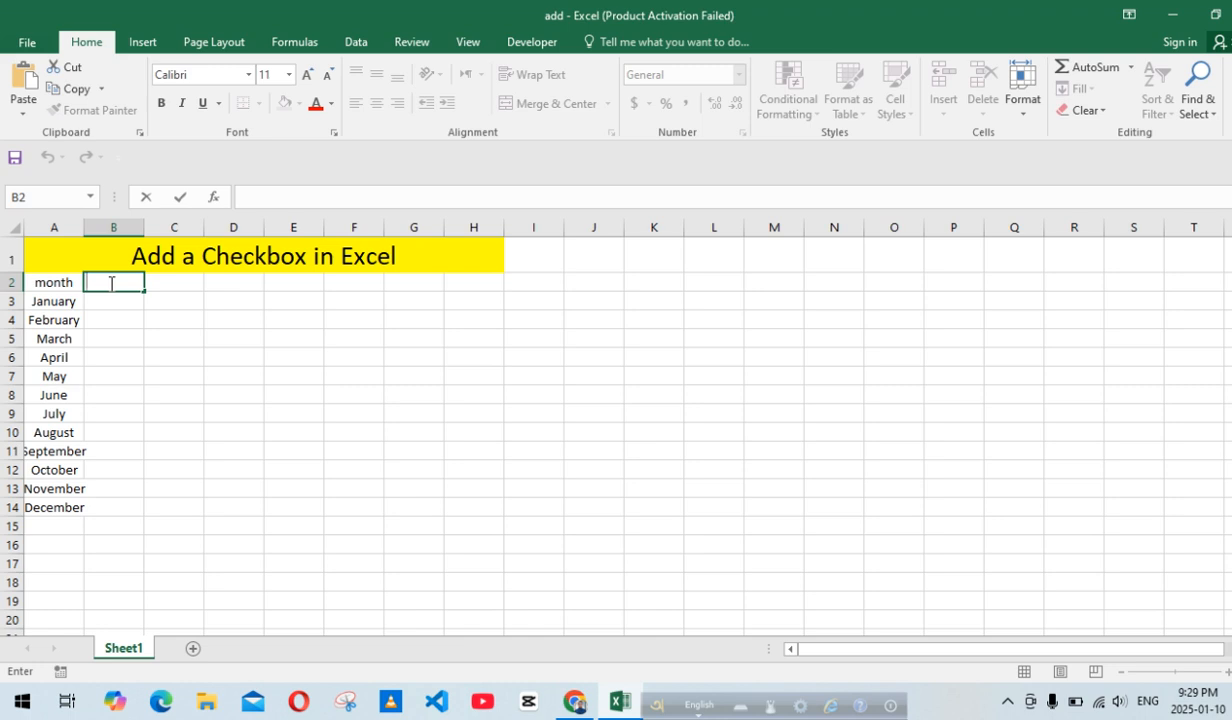
text(1)
text(day)
click(212, 336)
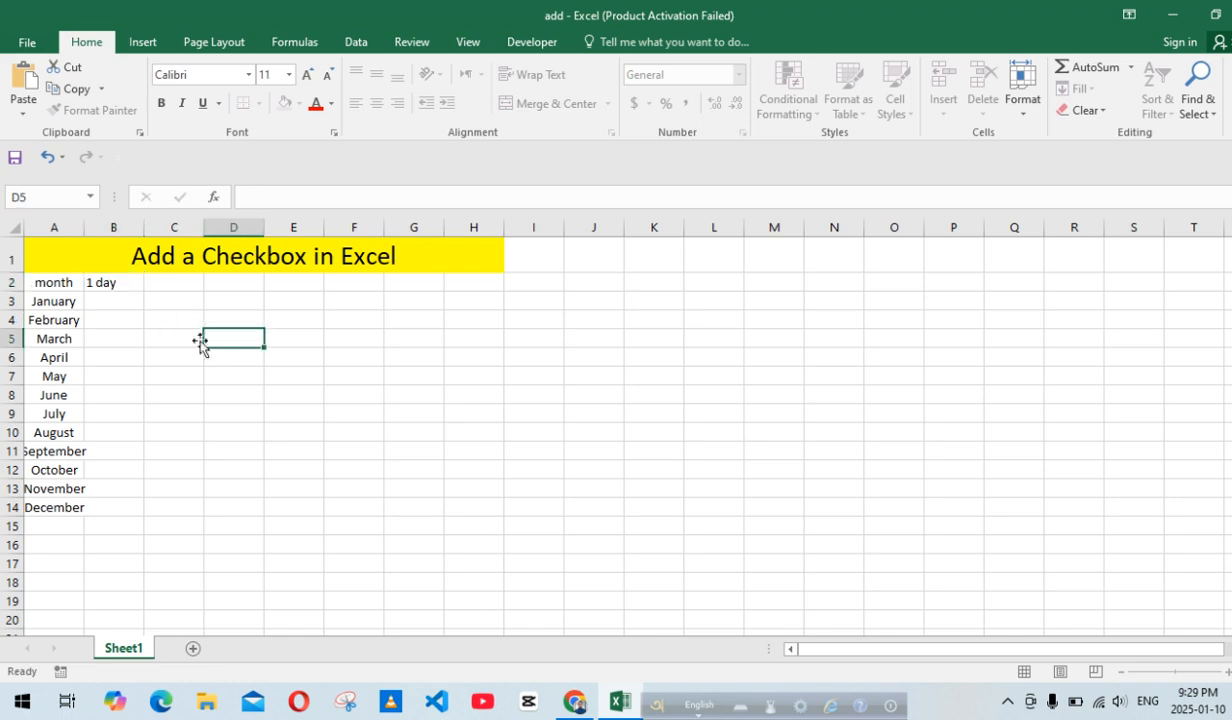
click(138, 288)
drag(144, 291, 480, 279)
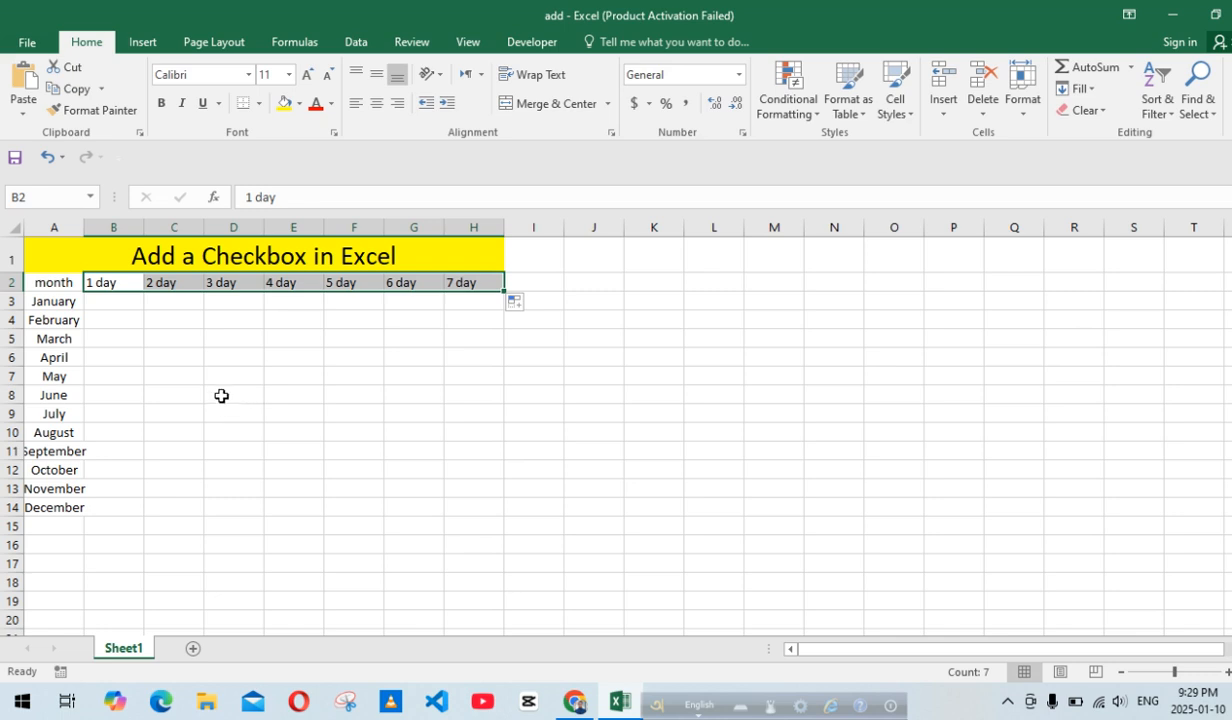
click(102, 301)
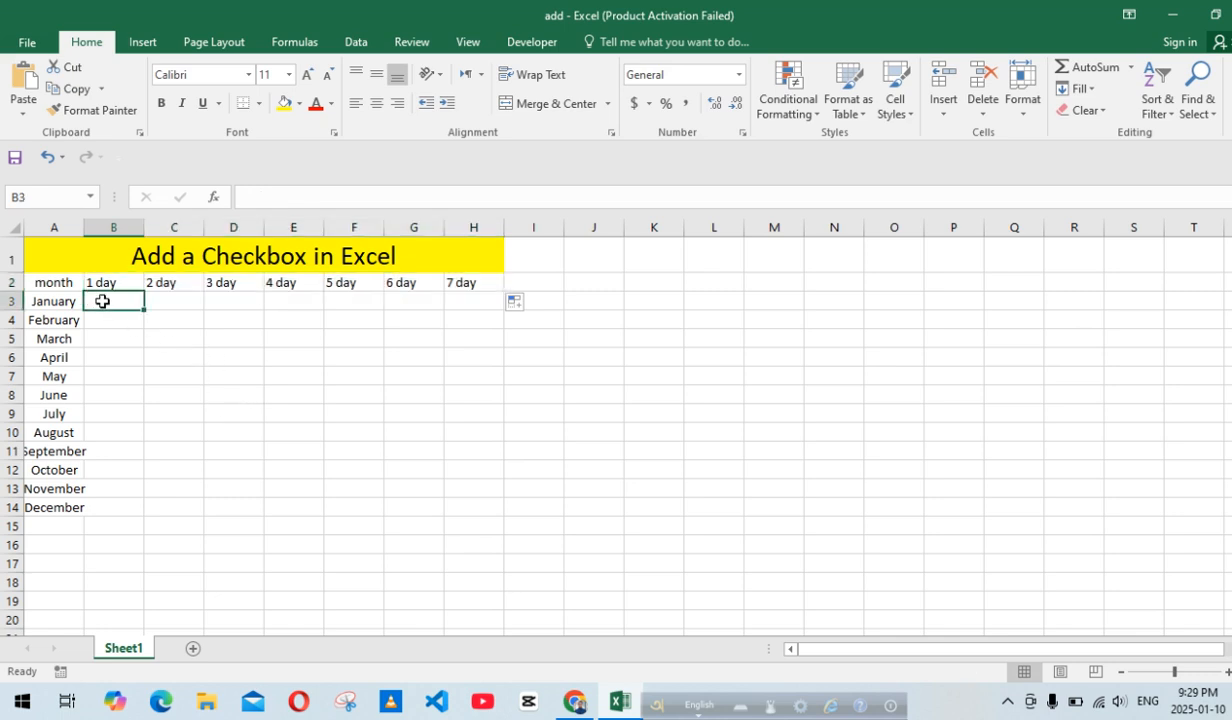
drag(91, 282, 480, 277)
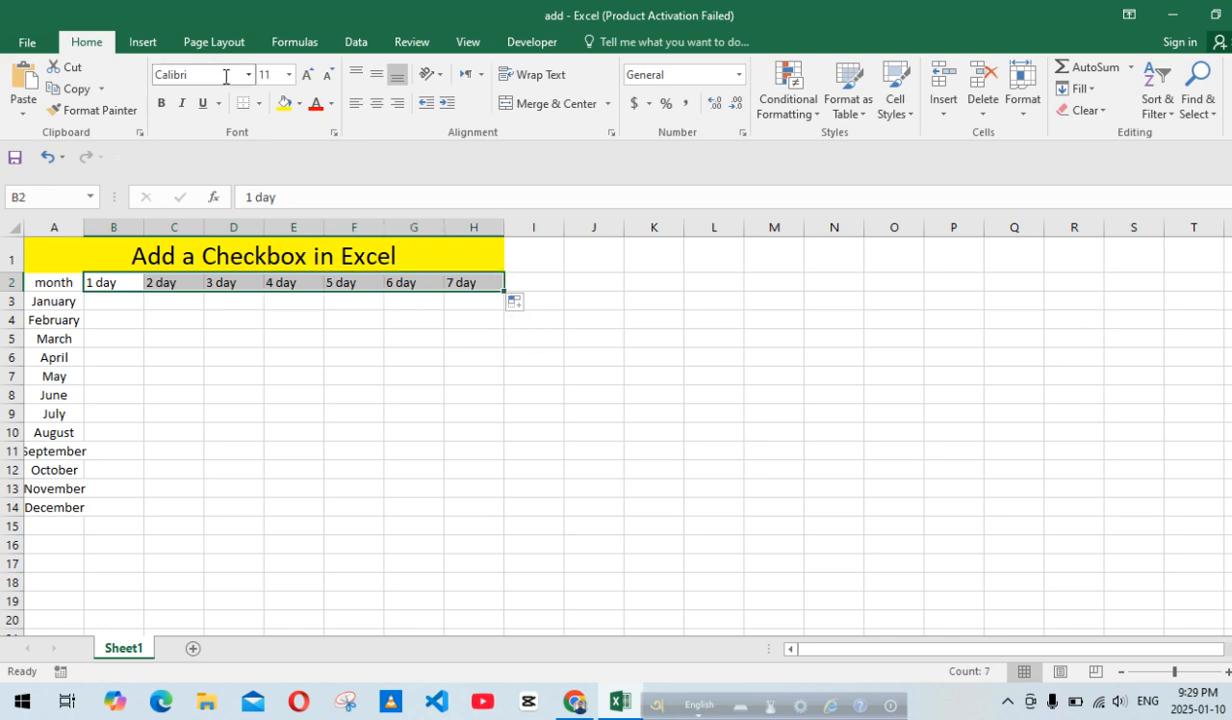
click(101, 284)
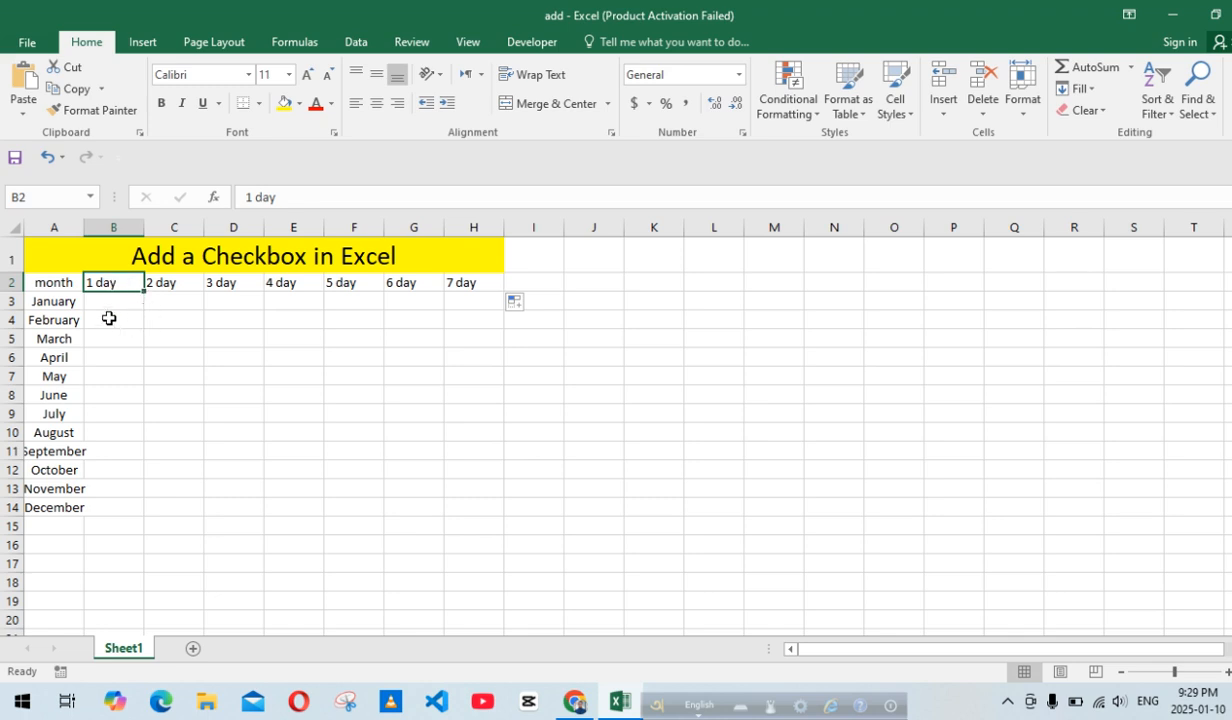
- Insert a form control checkbox drawn to the size of cell B3, in the January row under 1 day
click(98, 299)
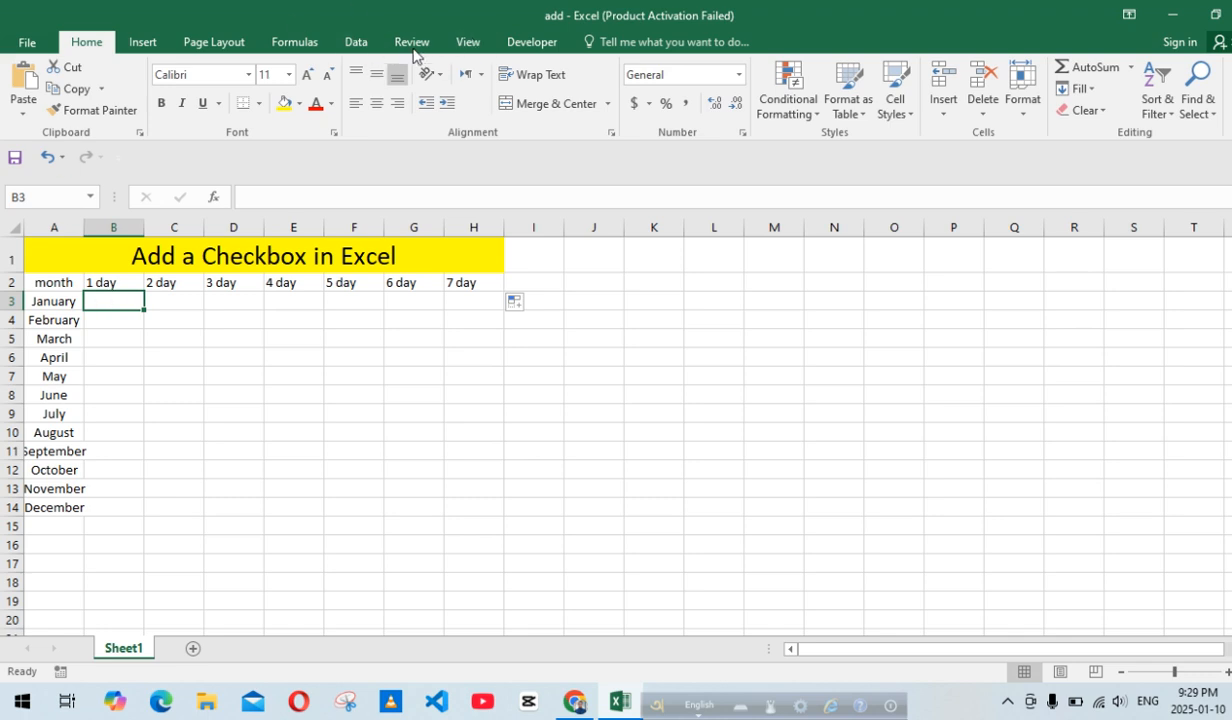
click(535, 44)
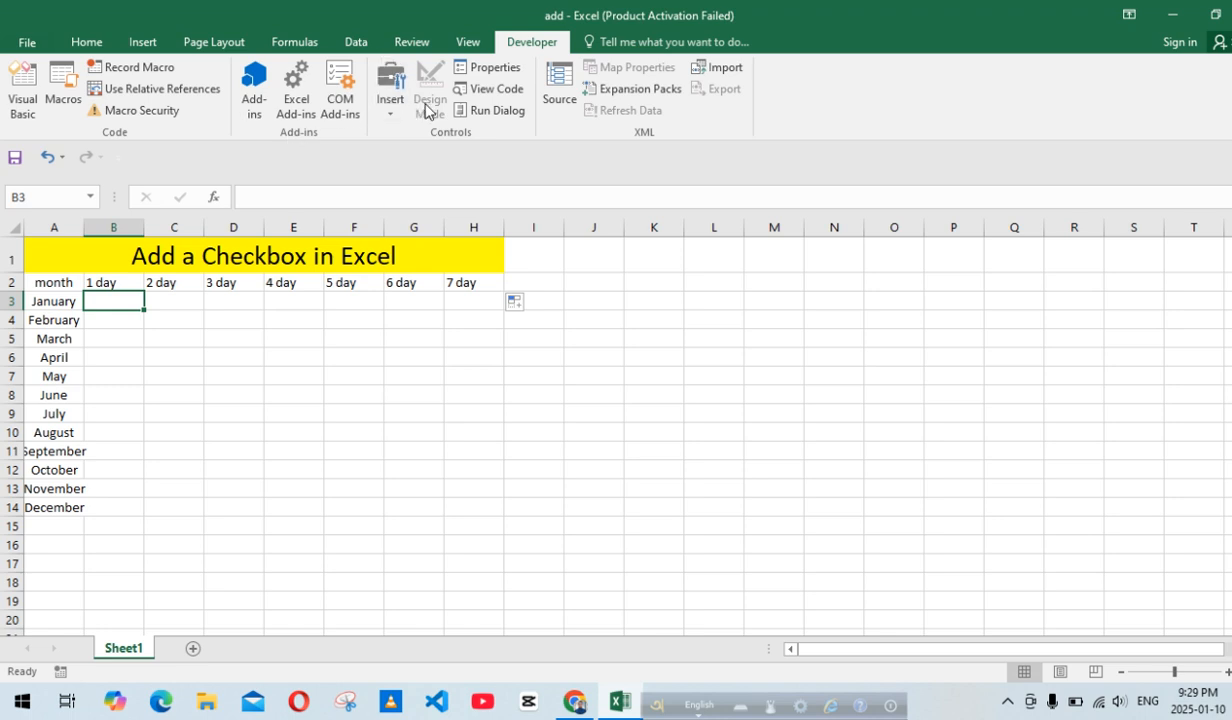
click(389, 104)
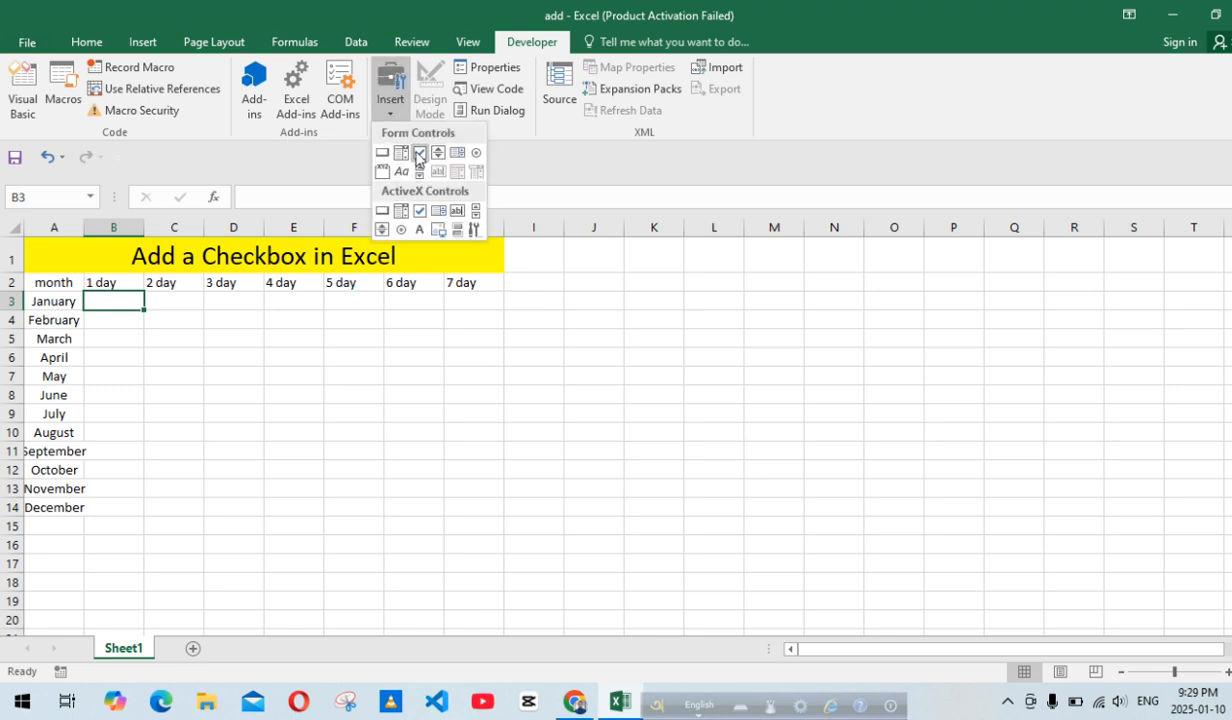
click(419, 155)
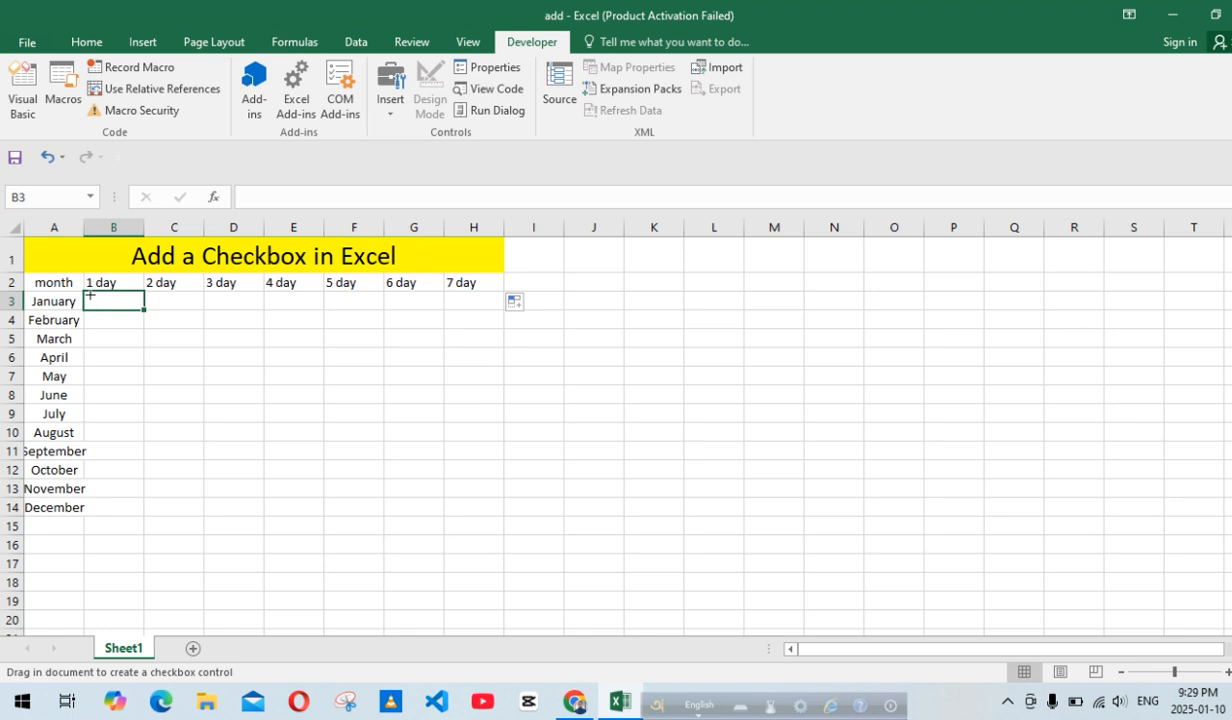
drag(86, 291, 142, 310)
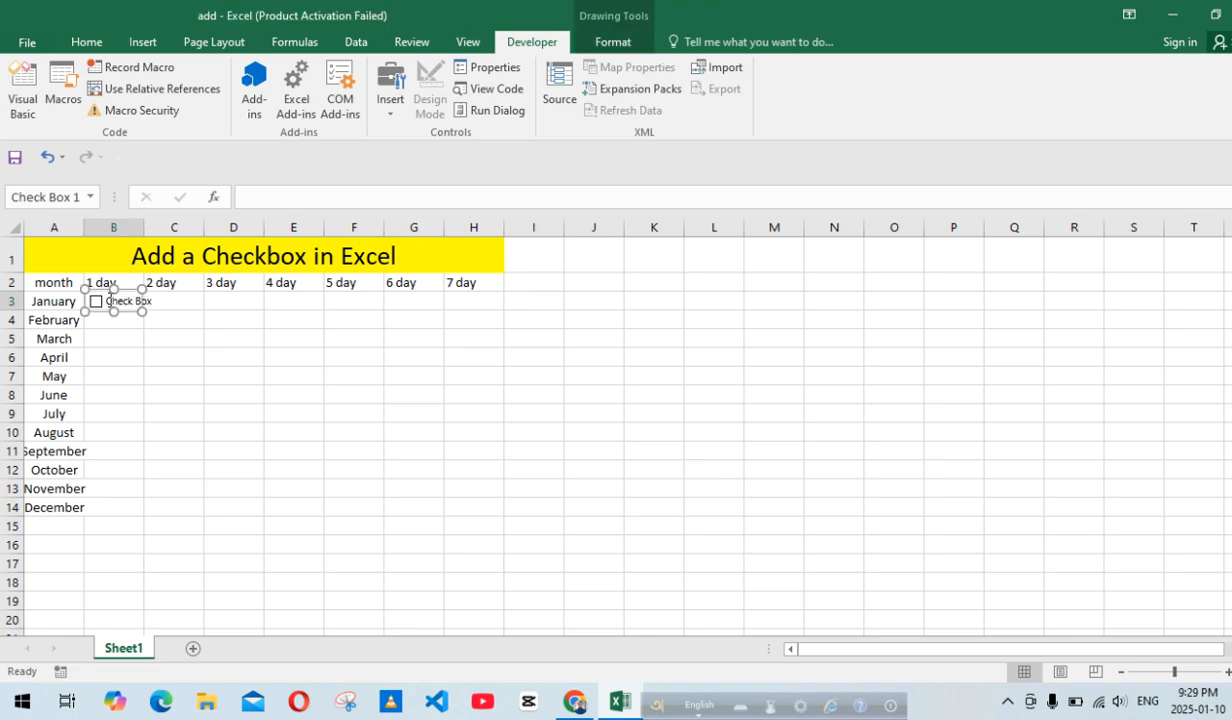
- Remove the label text from the checkbox in B3 and fit the bare box to the middle of the cell
click(110, 301)
drag(109, 301, 151, 306)
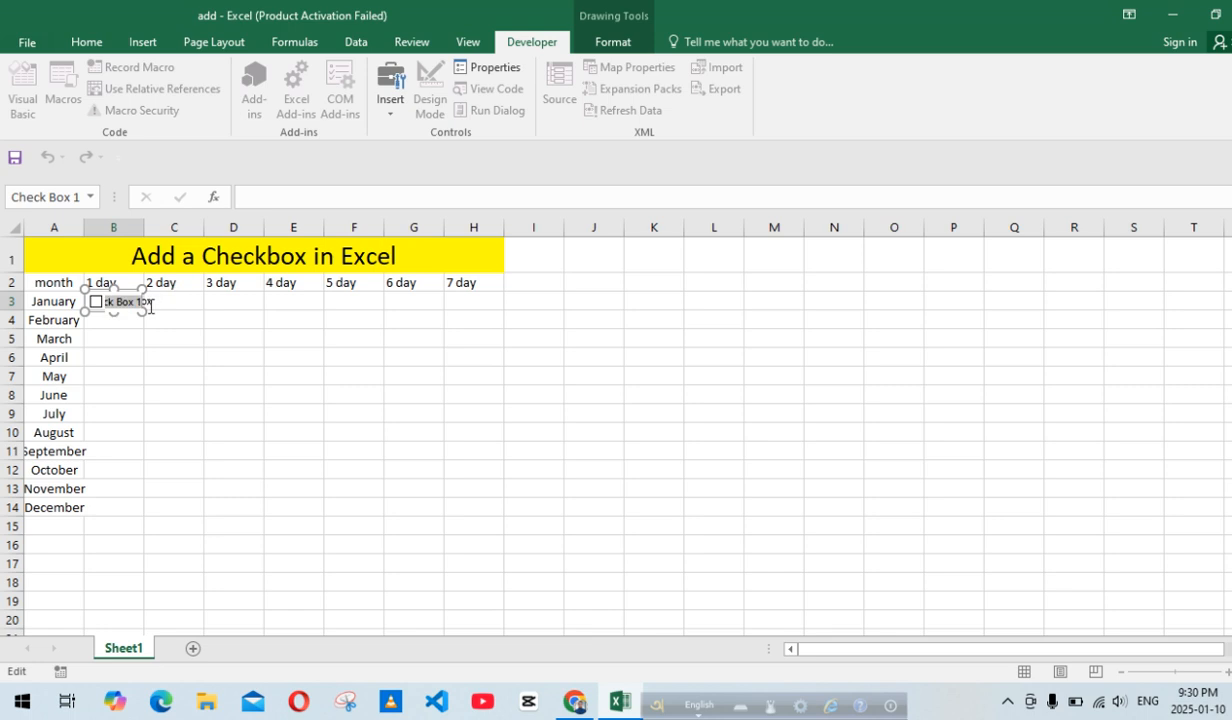
text(C)
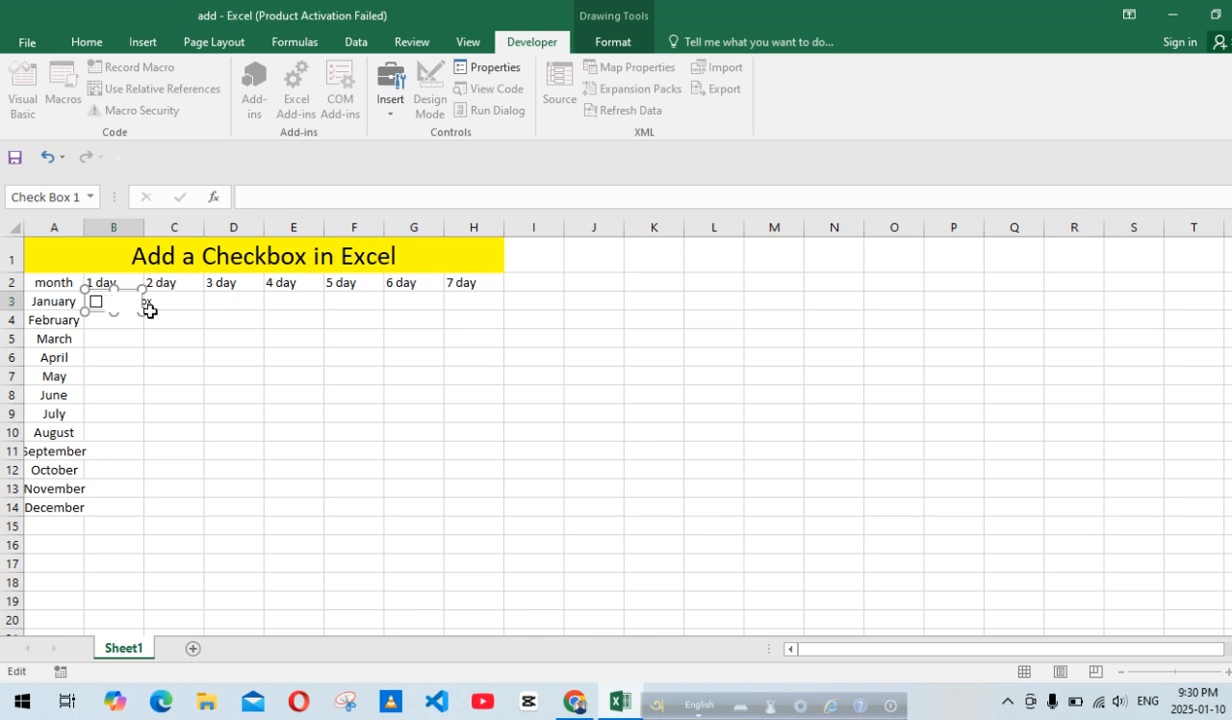
drag(145, 311, 111, 288)
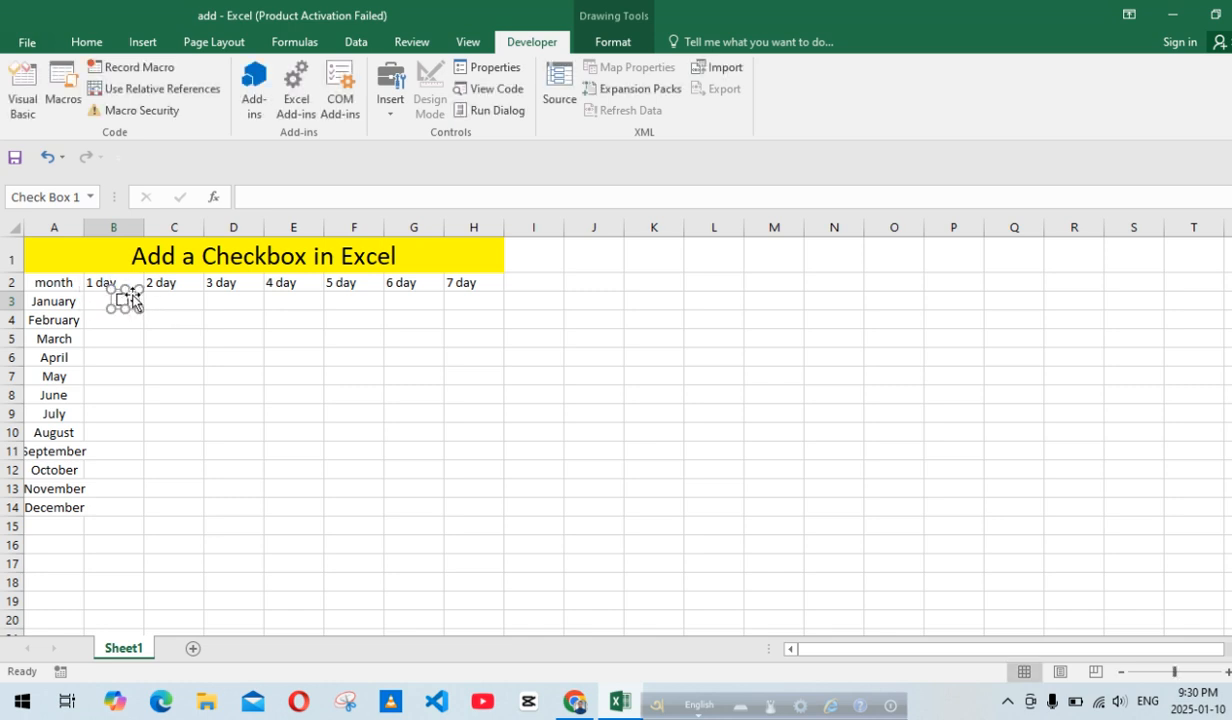
mouse_move(109, 305)
mouse_down()
mouse_move(88, 308)
mouse_move(137, 308)
mouse_move(113, 311)
mouse_move(105, 297)
mouse_up()
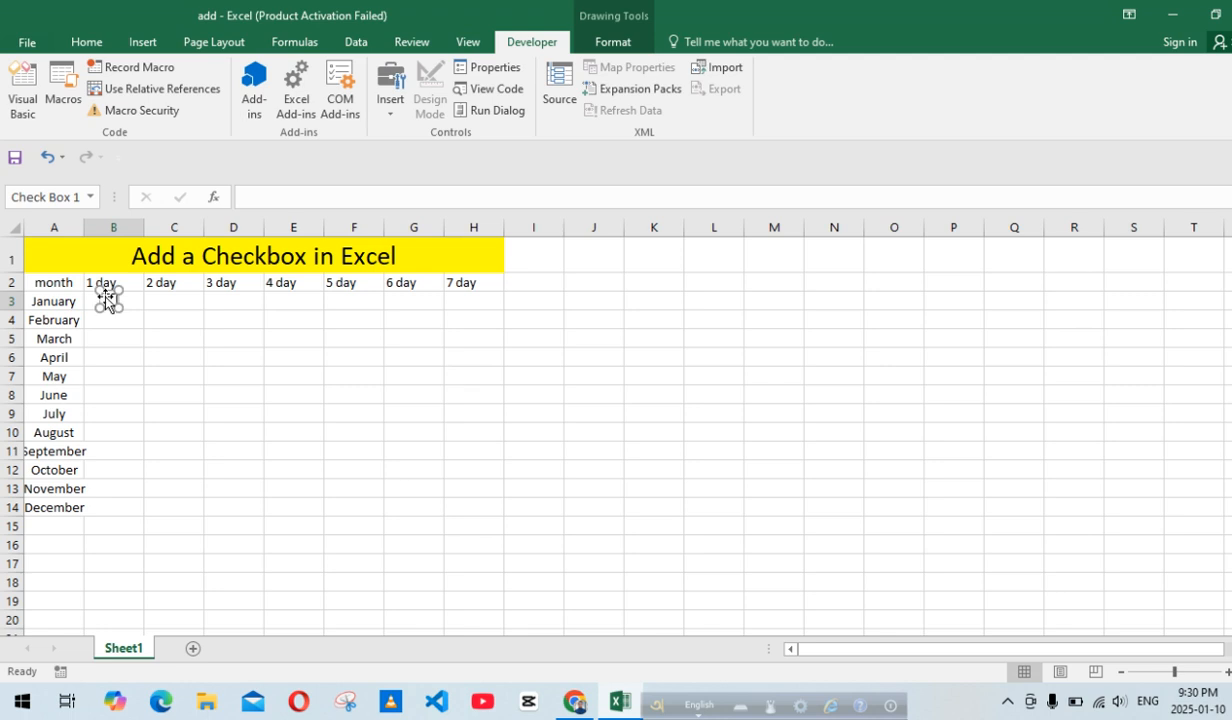
- Center the contents of column B horizontally
click(128, 222)
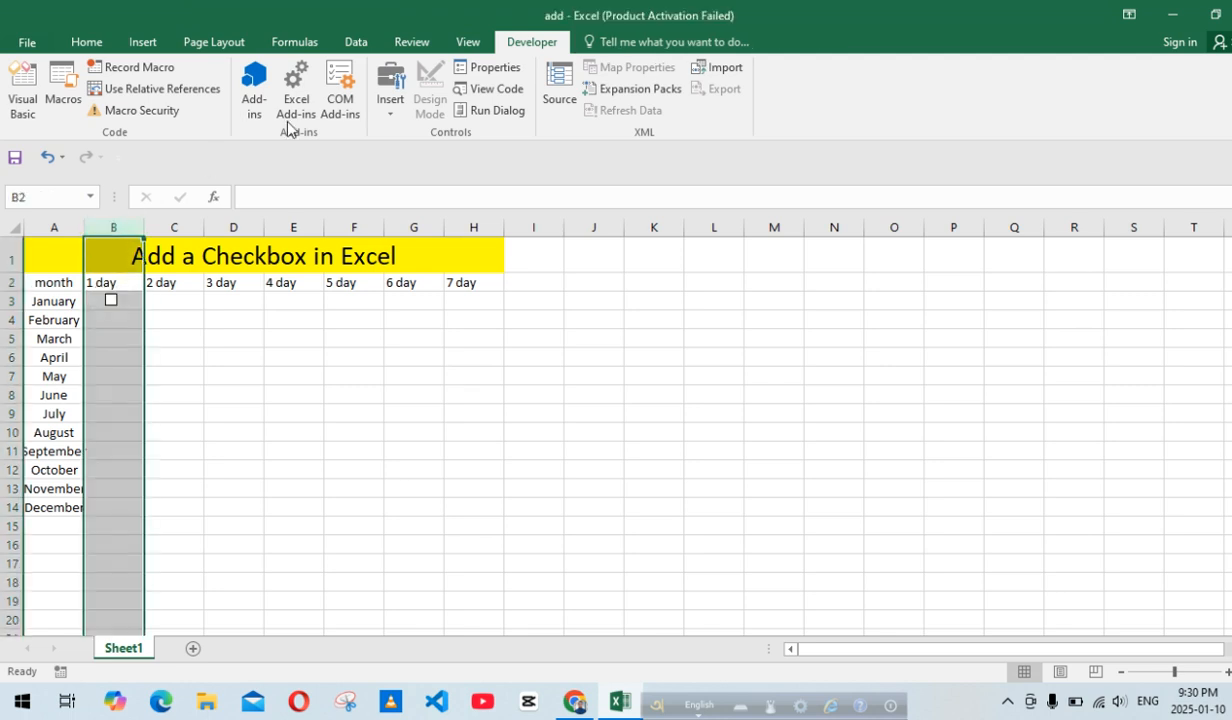
click(71, 48)
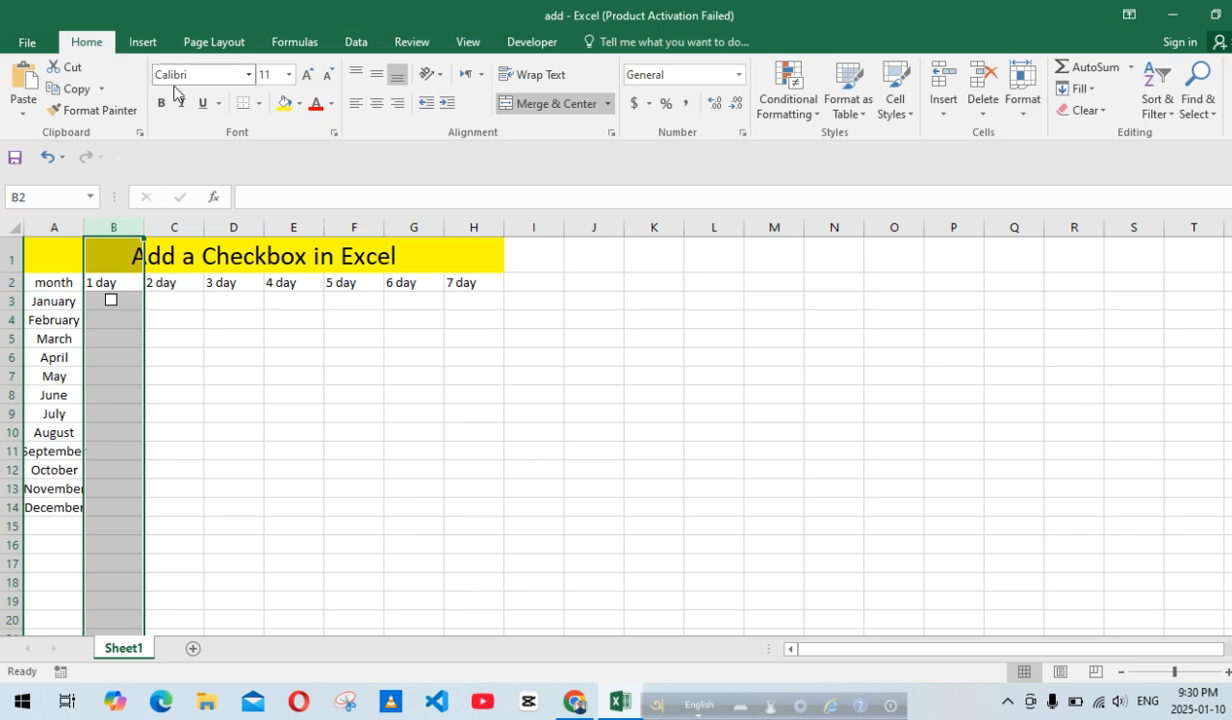
click(376, 105)
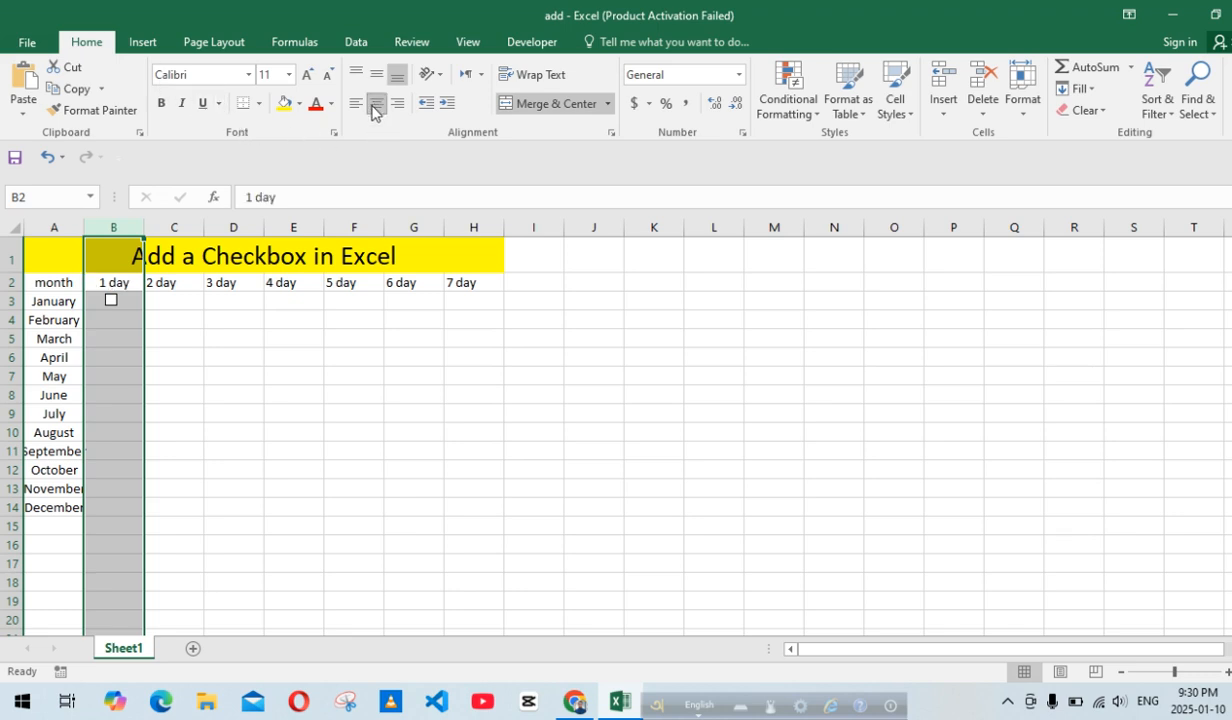
click(183, 336)
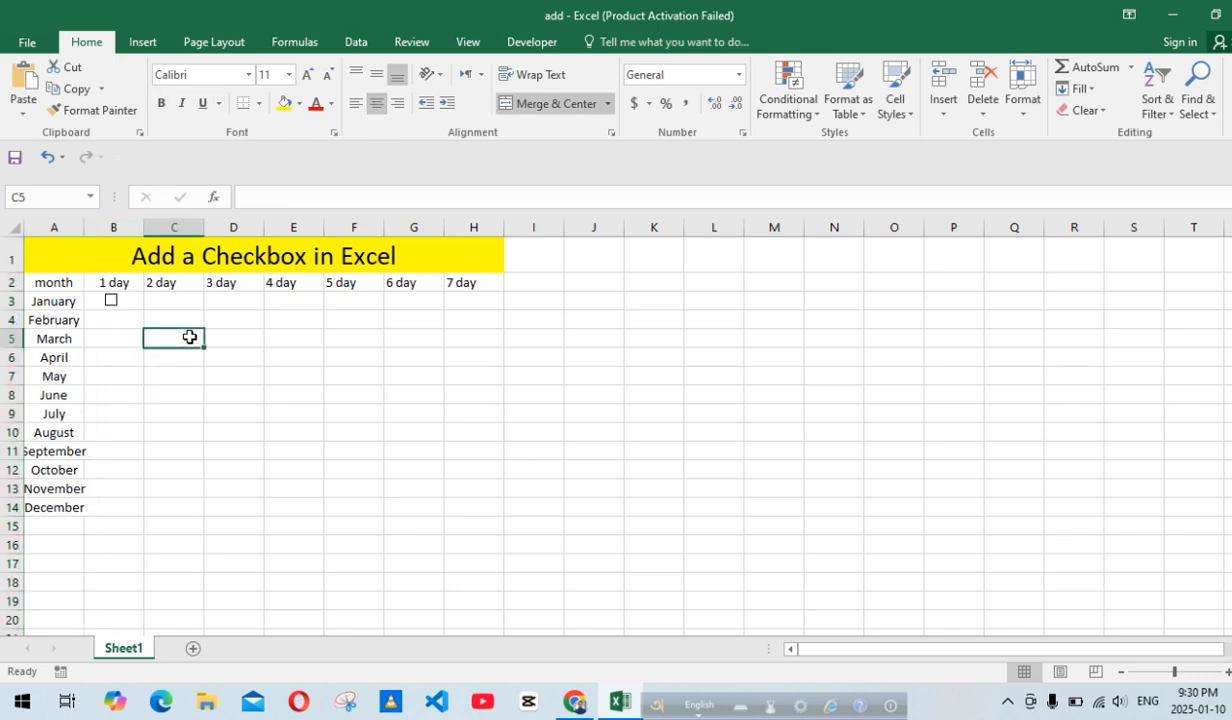
- Test the checkbox in cell B3 by ticking it and clearing it again
click(119, 300)
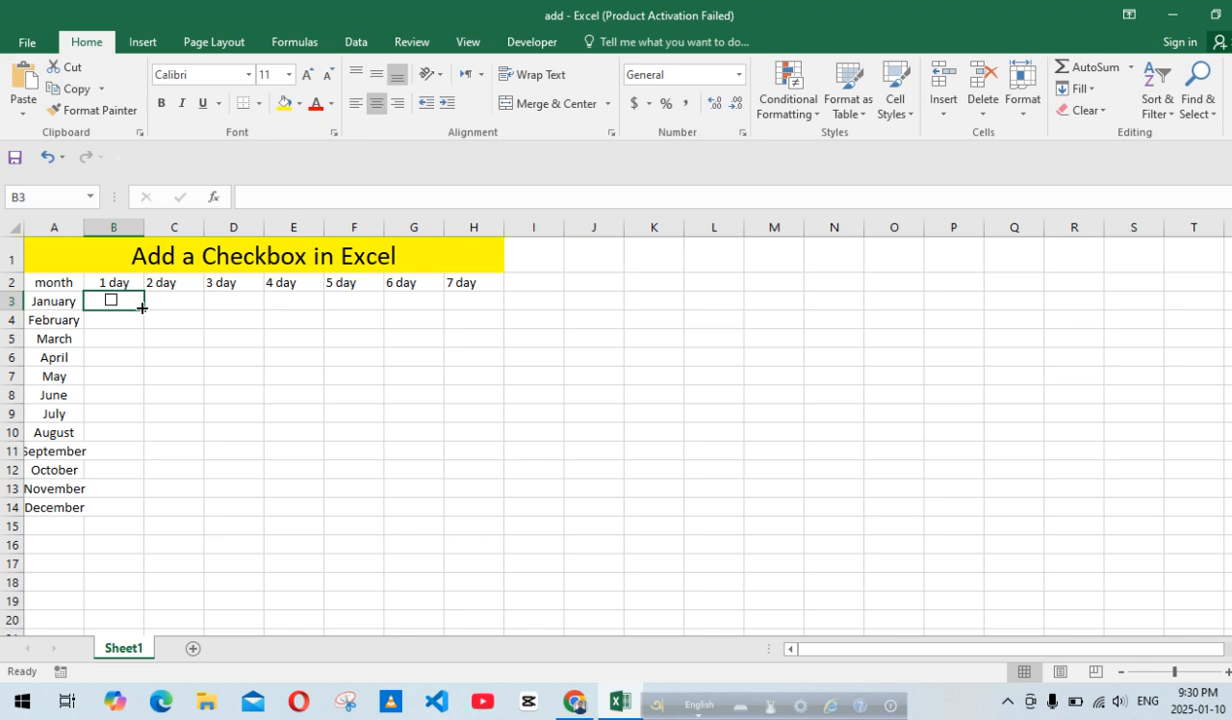
key(BackSpace)
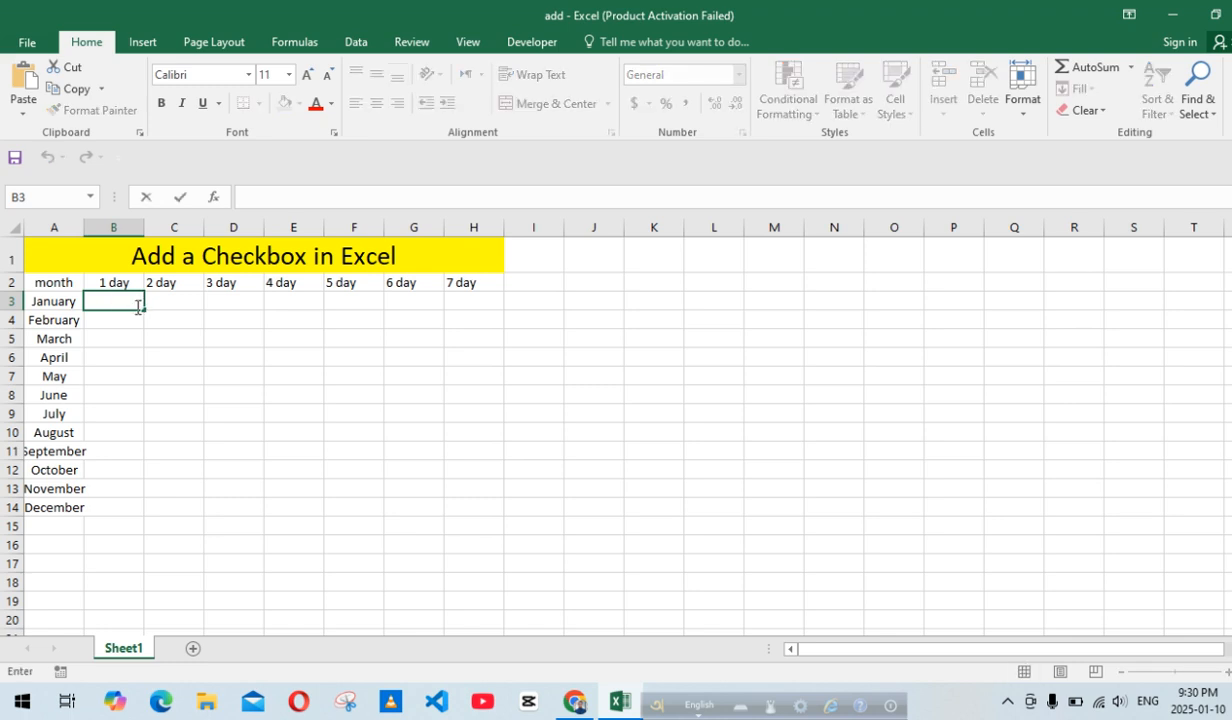
key(Return)
click(110, 300)
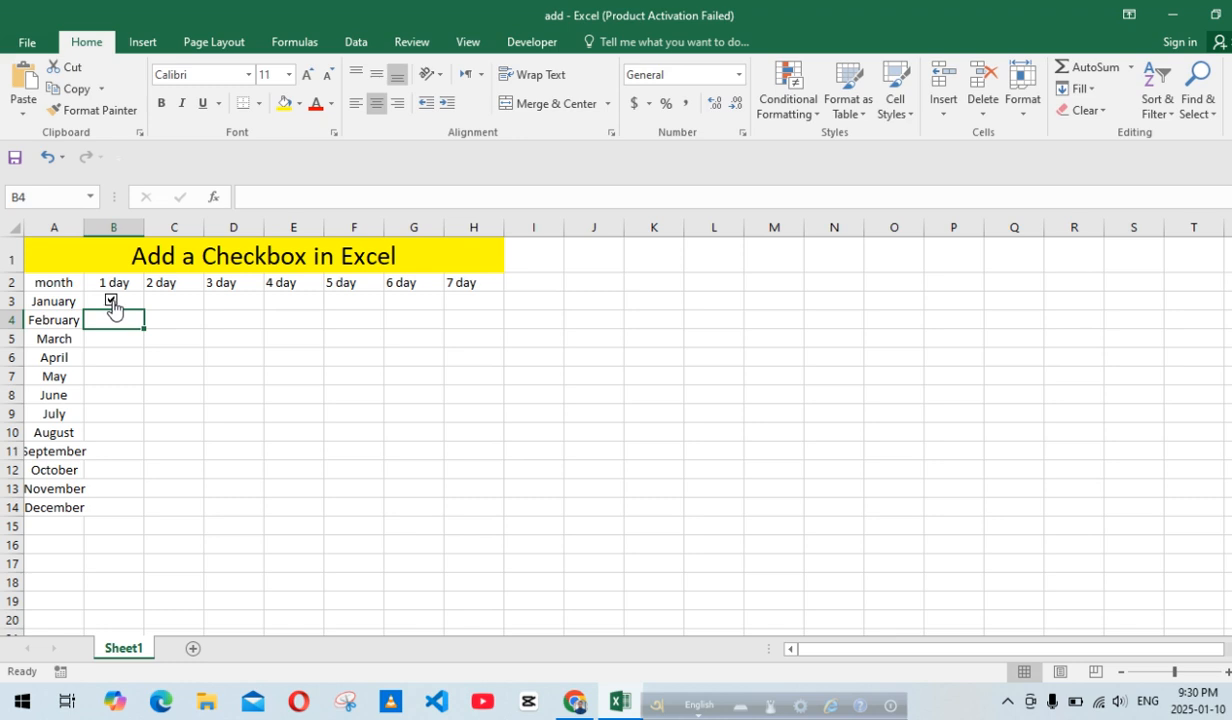
click(137, 302)
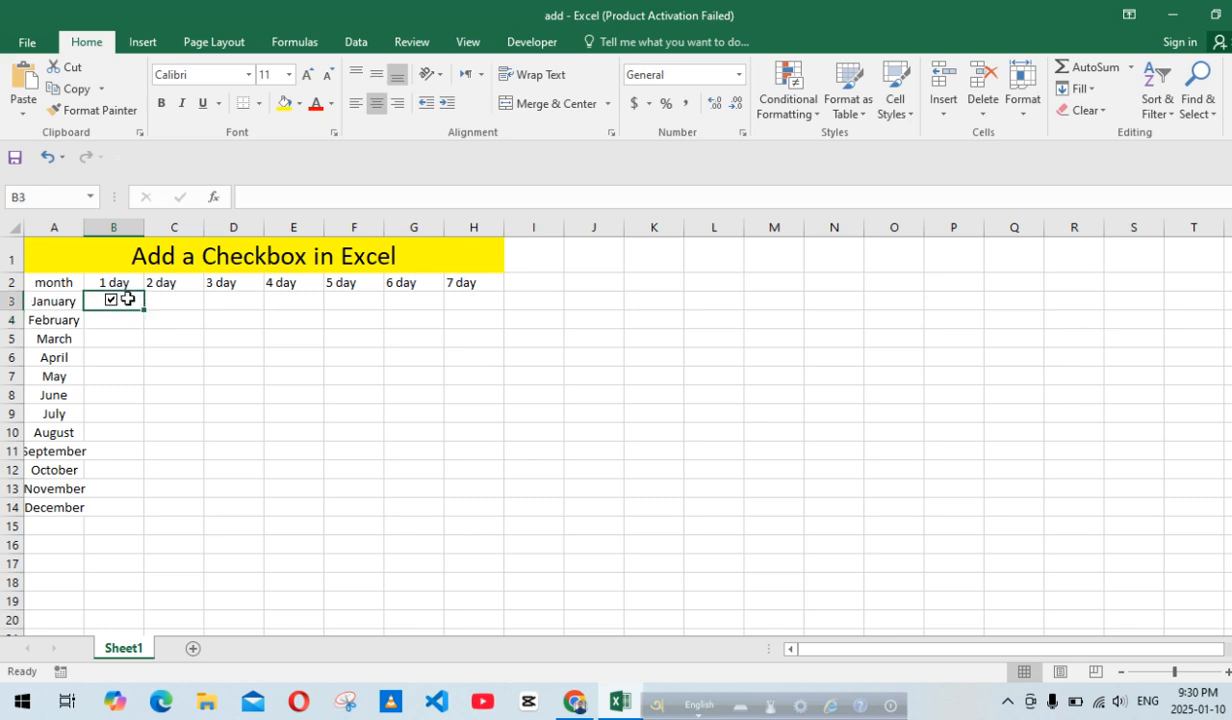
click(110, 302)
- Autofill the checkbox in B3 across the January row to H3 and down column B to B14
drag(144, 312, 490, 312)
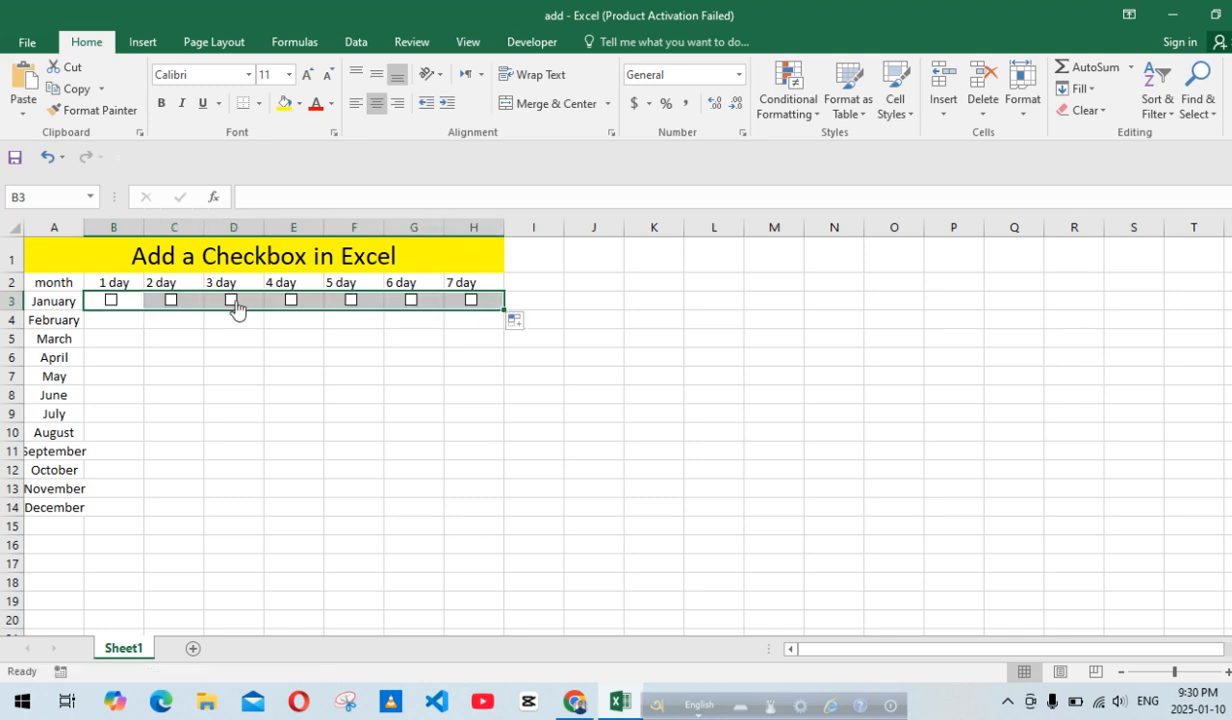
click(133, 302)
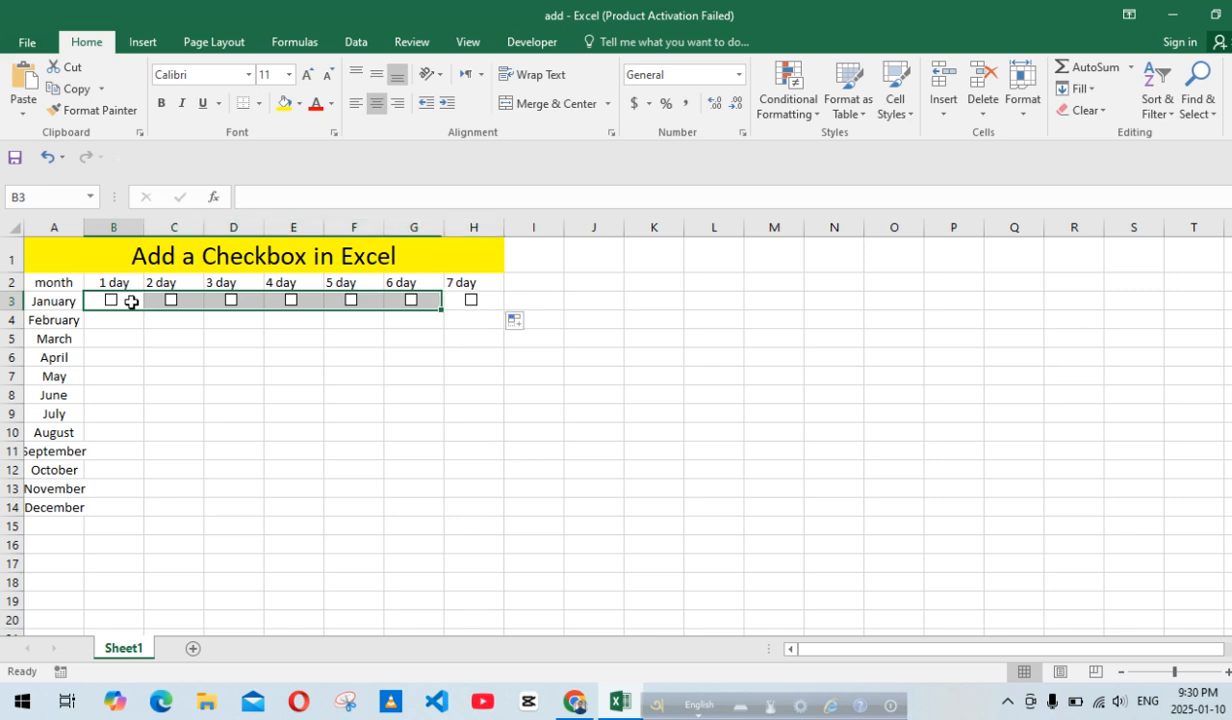
drag(145, 309, 146, 514)
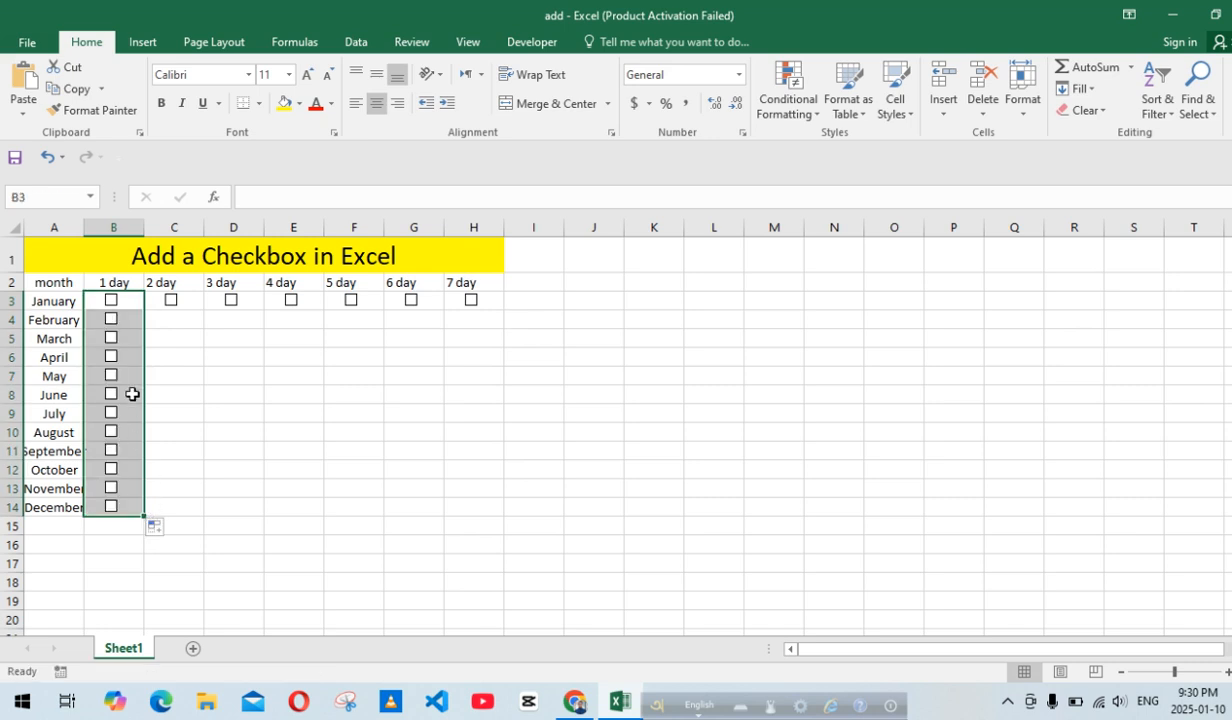
- Try to autofill the B3 checkbox across and down the whole table at once, after ticking and clearing it
click(200, 300)
click(111, 301)
click(130, 300)
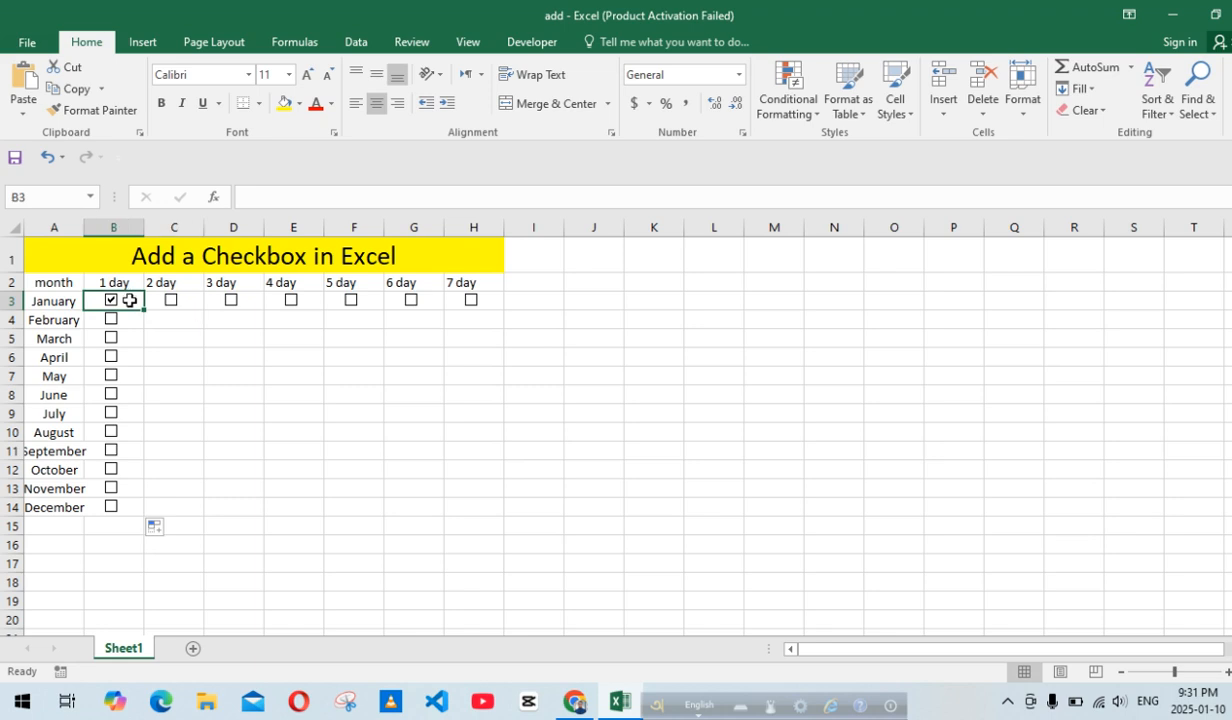
click(111, 300)
drag(143, 305, 498, 466)
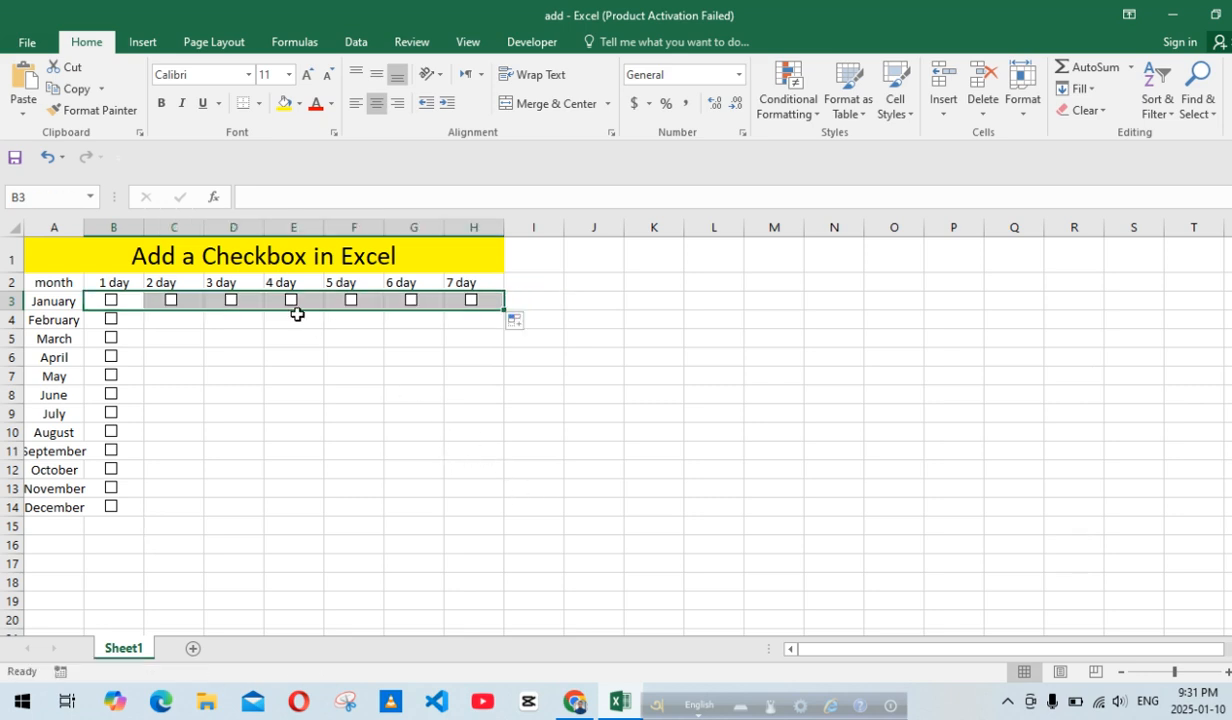
- Tick the January checkbox under 3 day and autofill the C3 checkbox down to C14
click(231, 301)
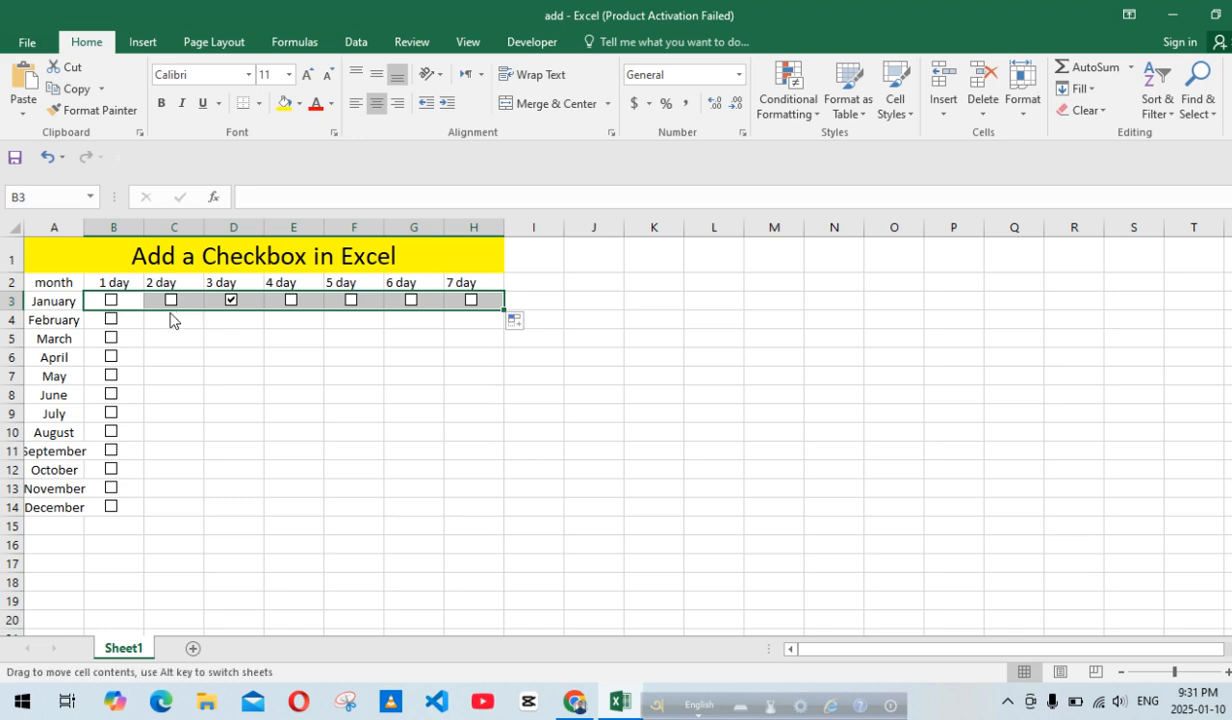
click(196, 305)
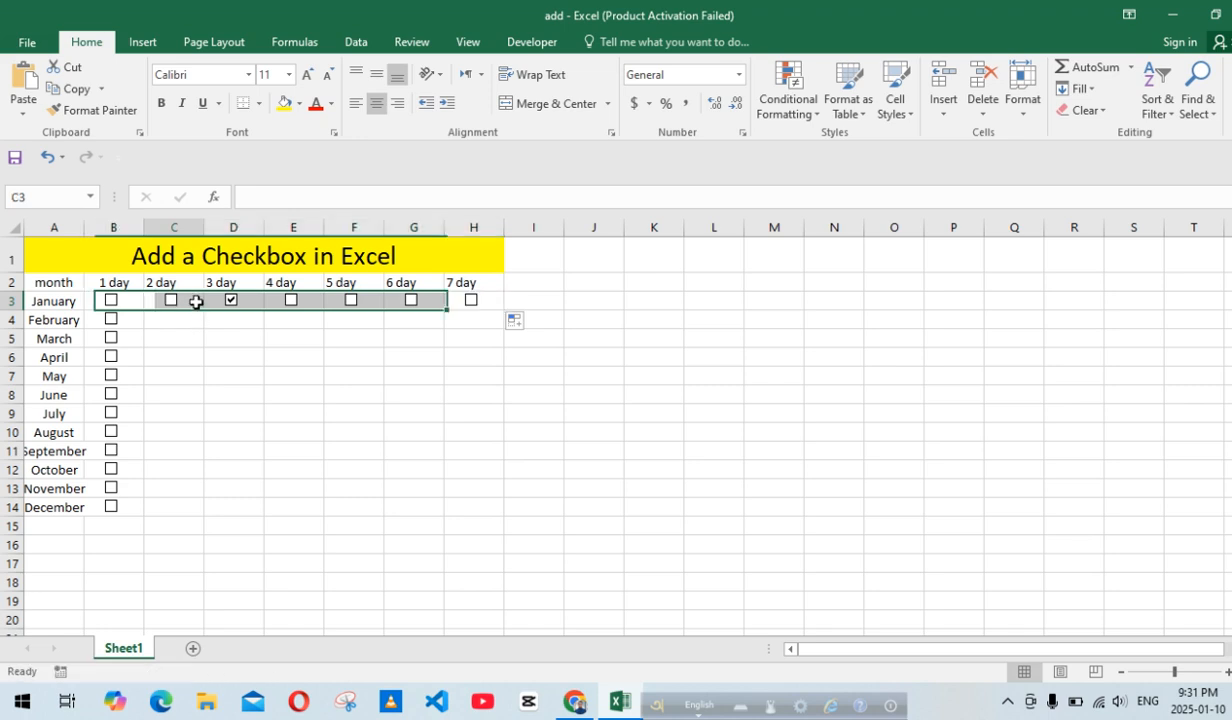
drag(202, 309, 198, 509)
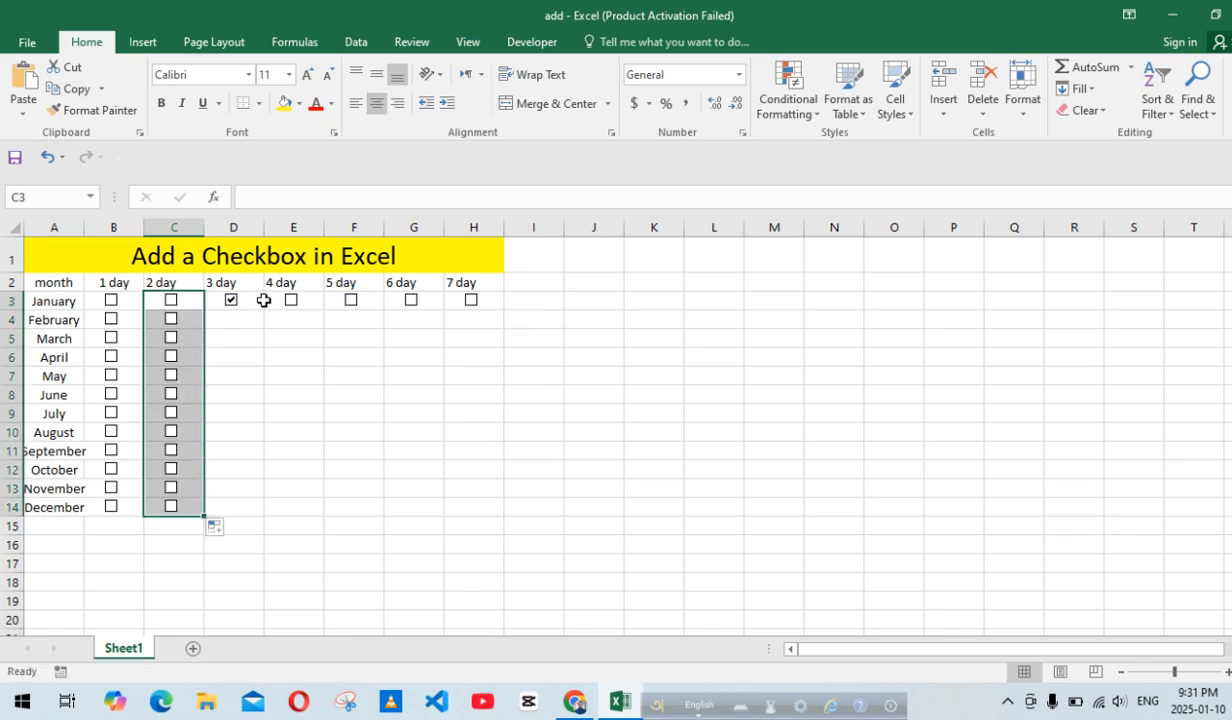
- Autofill the January checkboxes in D3, E3 and F3 down their columns to the December row
click(266, 301)
click(251, 303)
drag(264, 309, 275, 514)
click(321, 302)
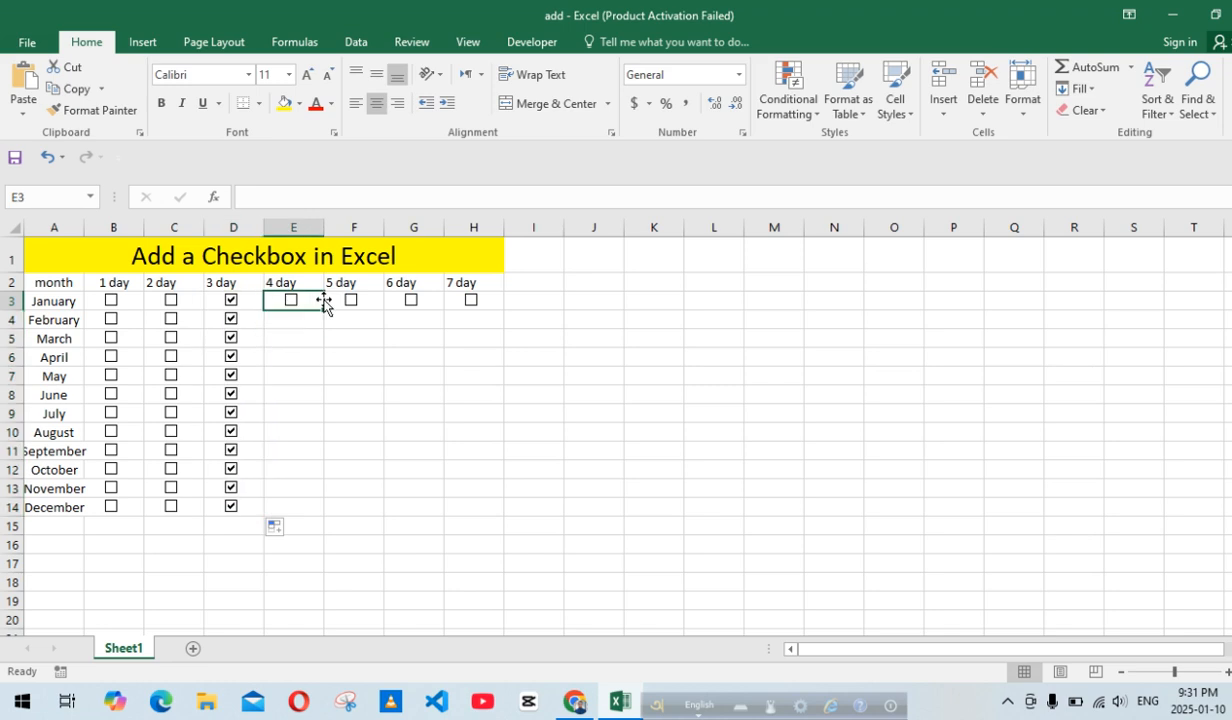
drag(325, 311, 338, 512)
click(369, 302)
drag(388, 310, 388, 494)
- Autofill the checkboxes in G3 and H3 down to G14 and H14
click(436, 305)
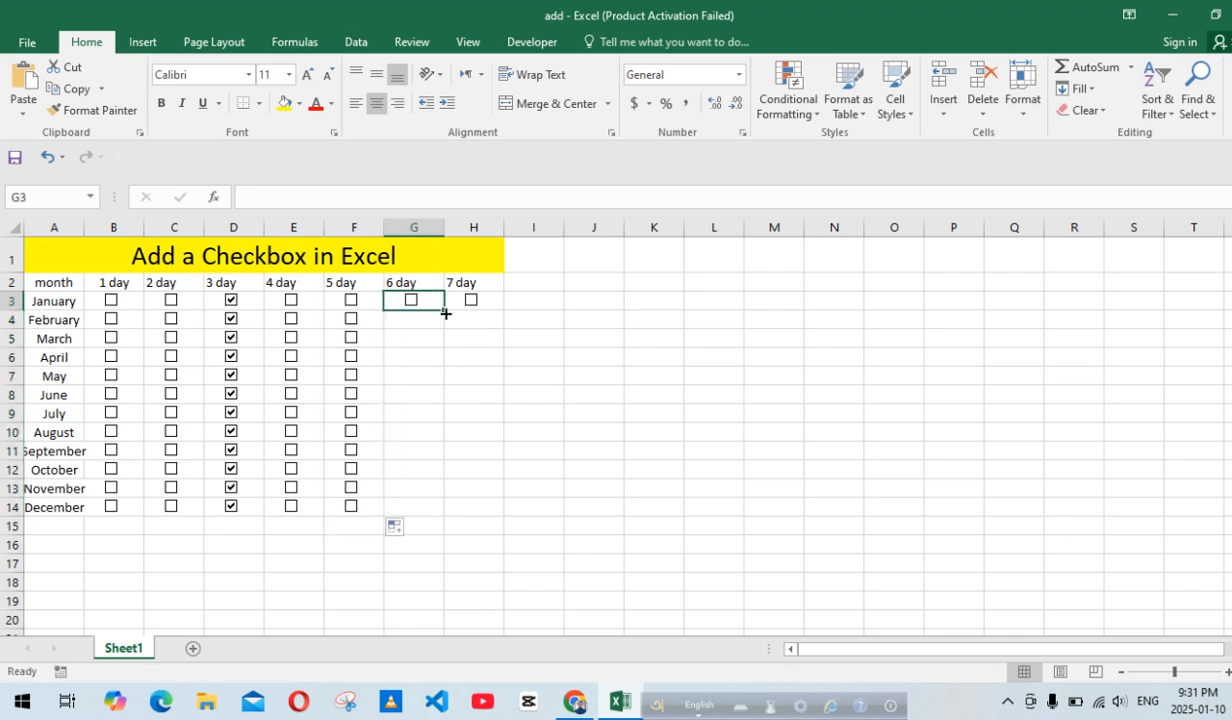
drag(446, 314, 447, 464)
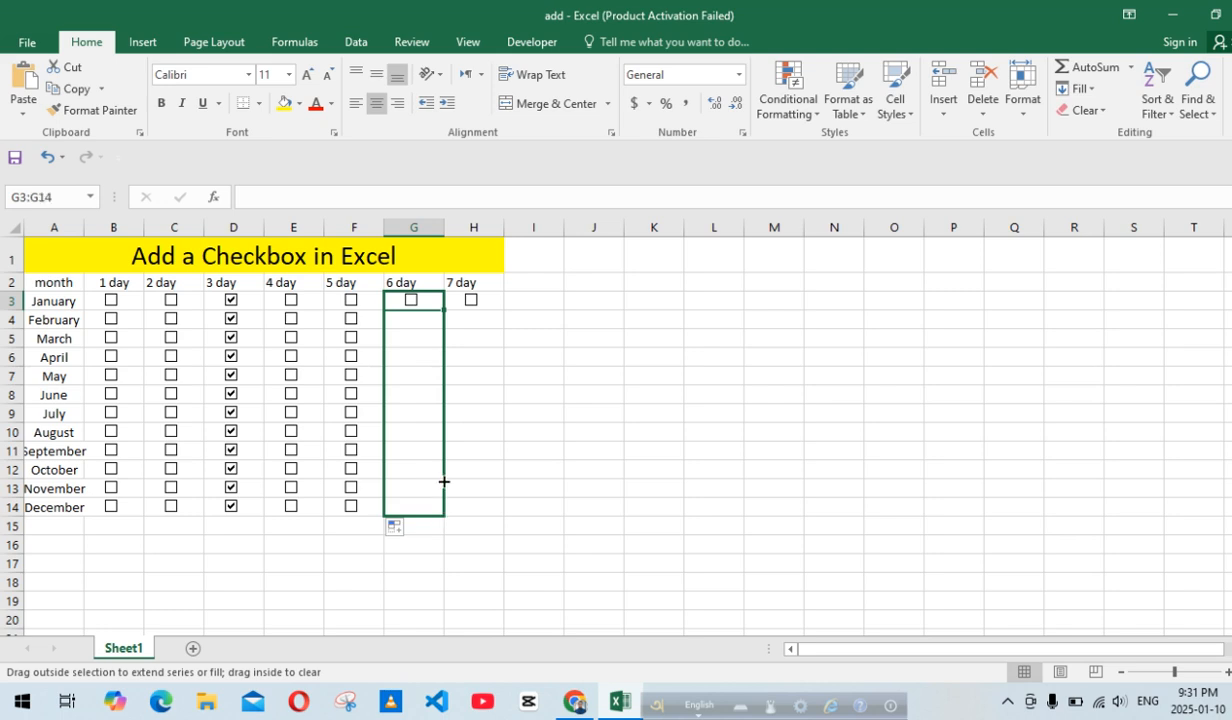
drag(444, 503, 444, 504)
click(492, 300)
drag(504, 314, 507, 515)
click(498, 300)
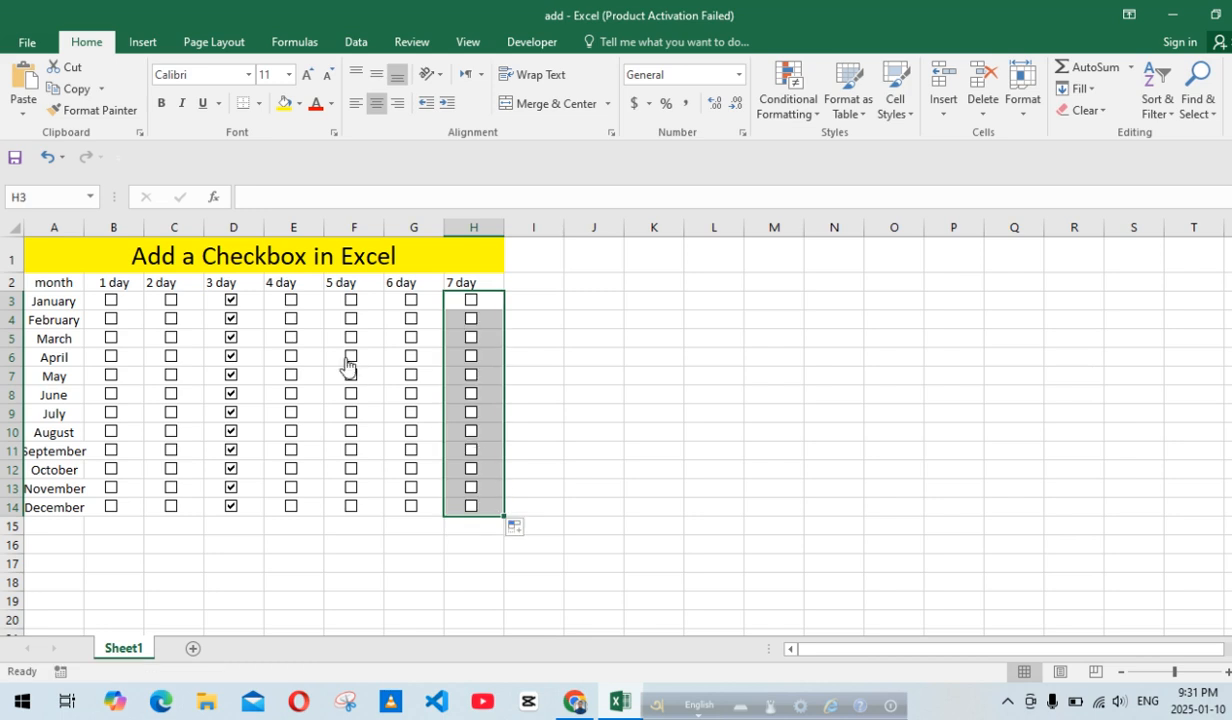
- Apply all borders to A1:H14 and tick the checkboxes for March 4 day, January 5 day and January 6 day
drag(40, 254, 418, 503)
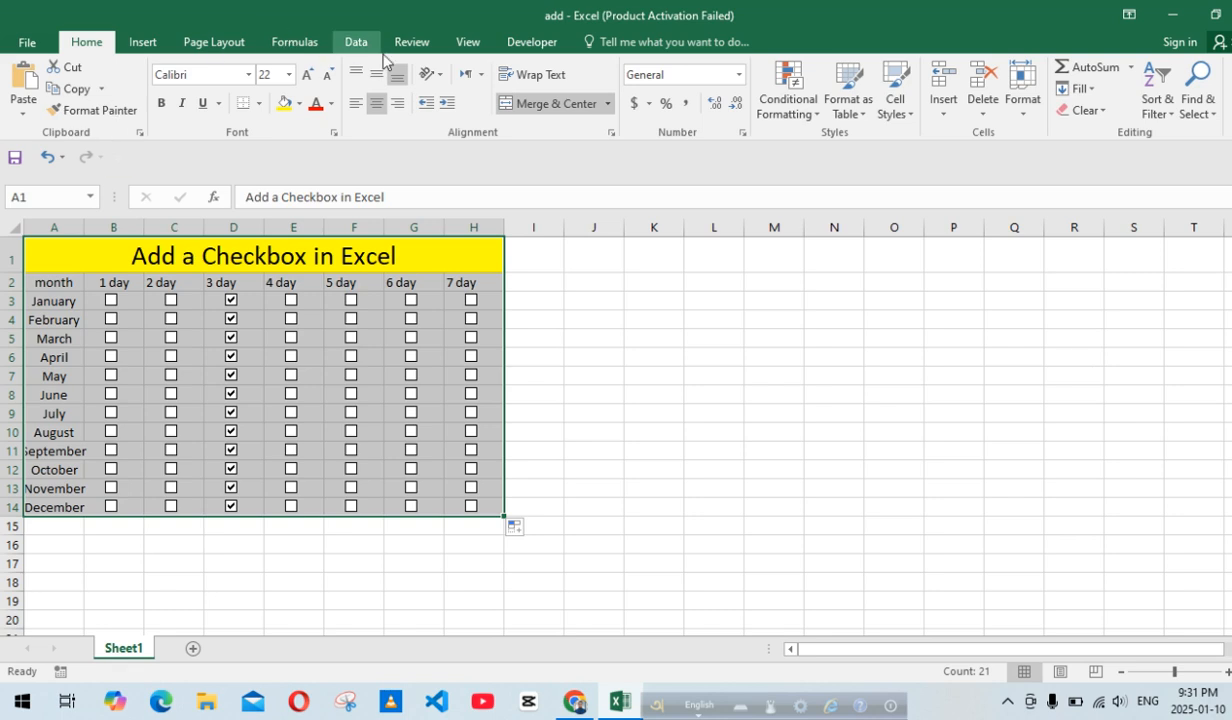
click(257, 104)
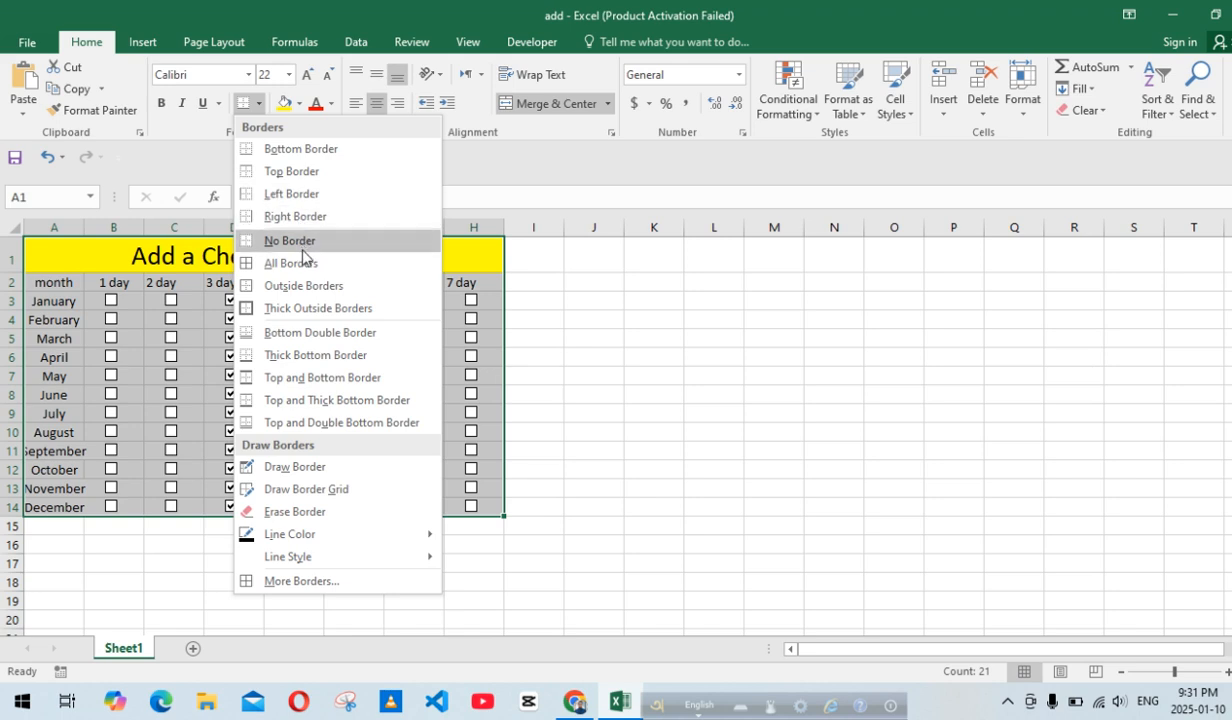
click(290, 262)
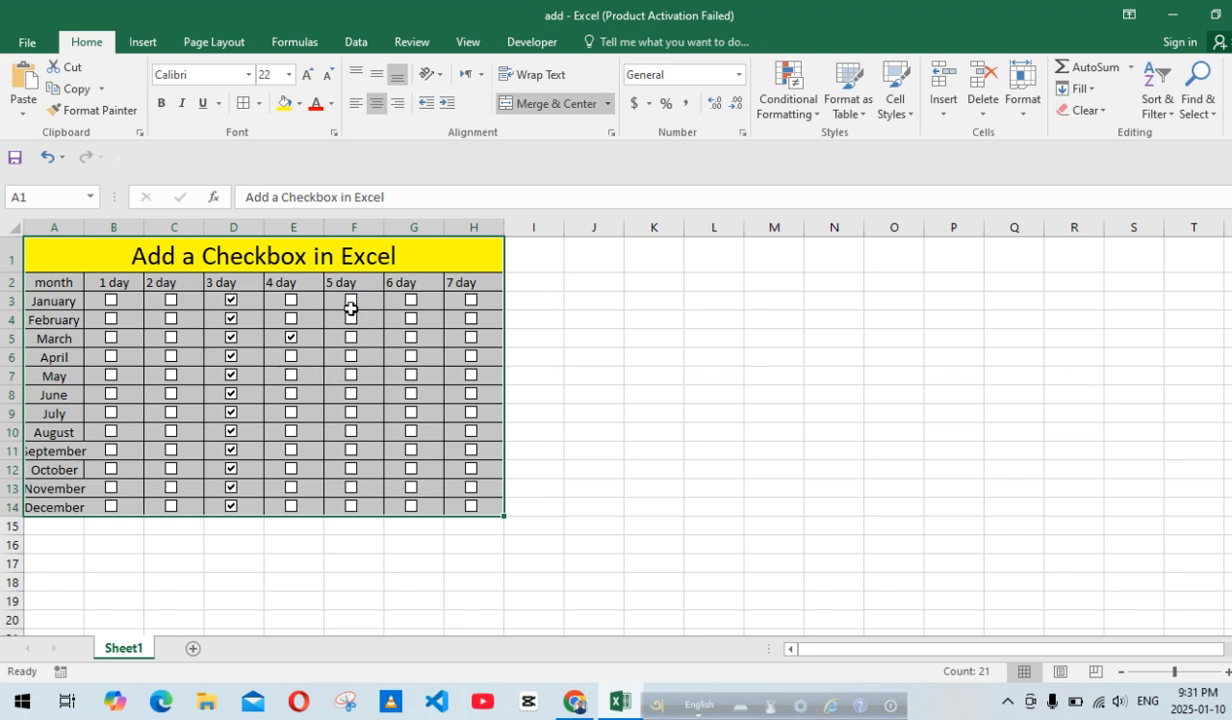
click(351, 303)
click(399, 393)
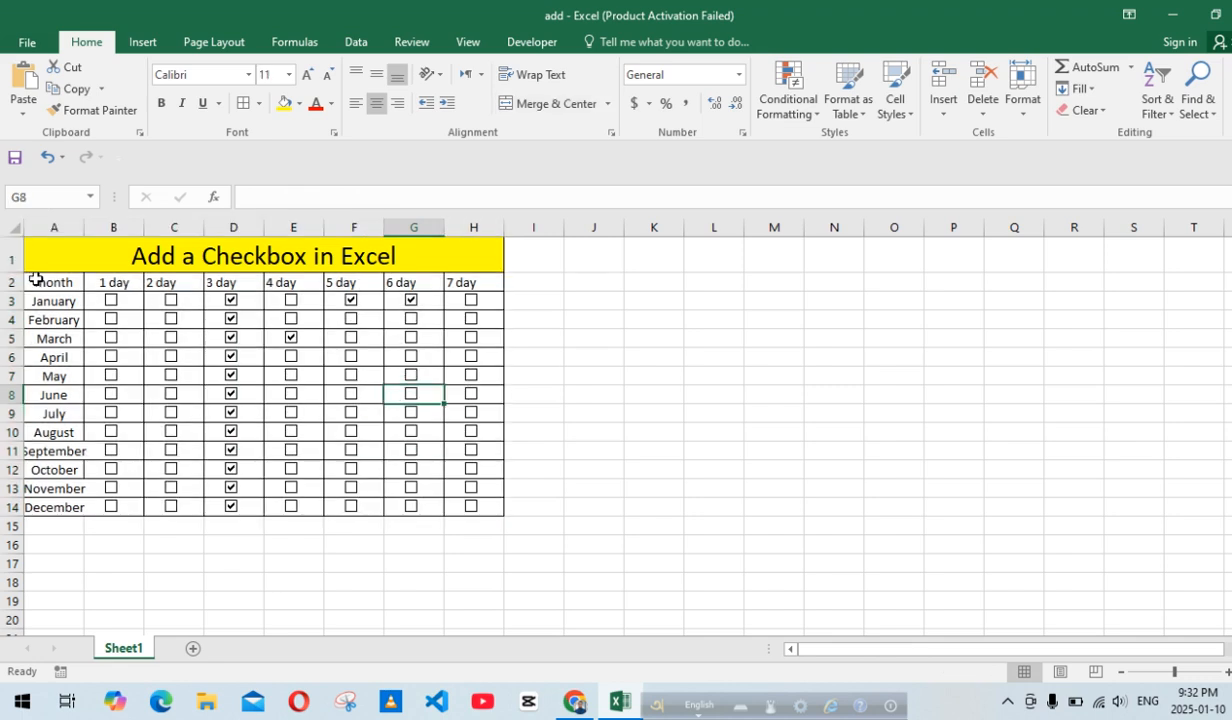
- Format the range A2:H14 as a table in the orange gridded light style, leaving the headers option off
drag(34, 288, 498, 511)
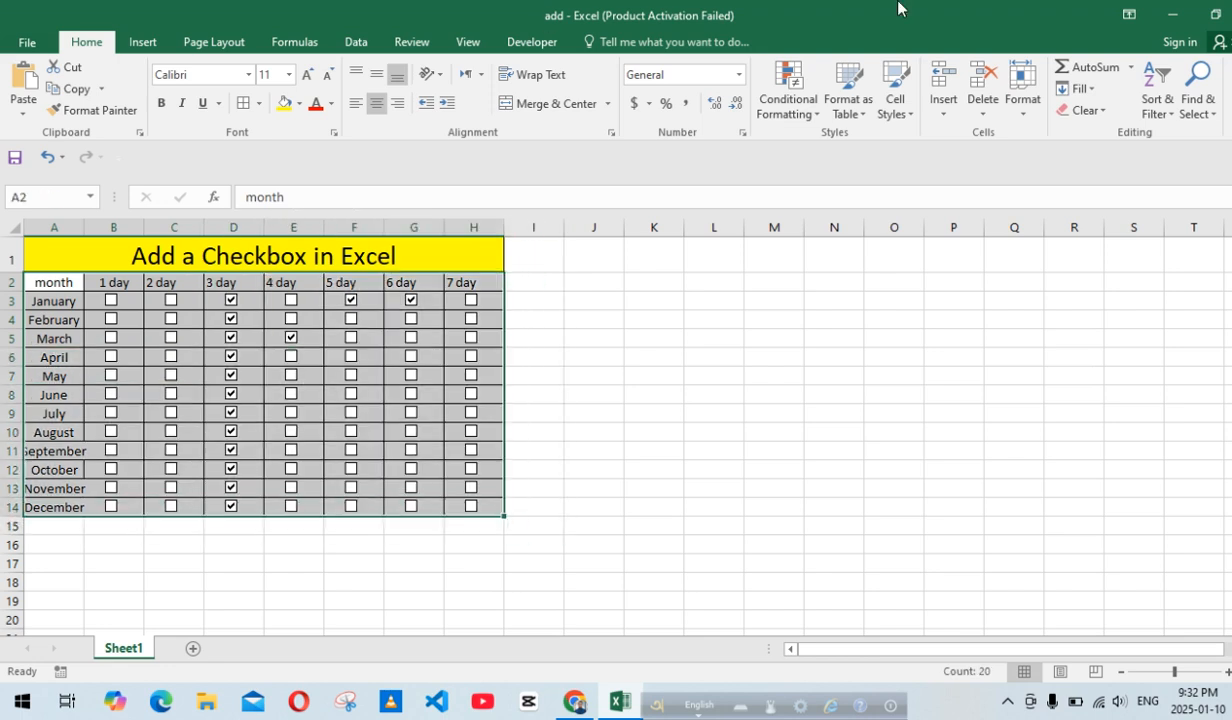
click(804, 117)
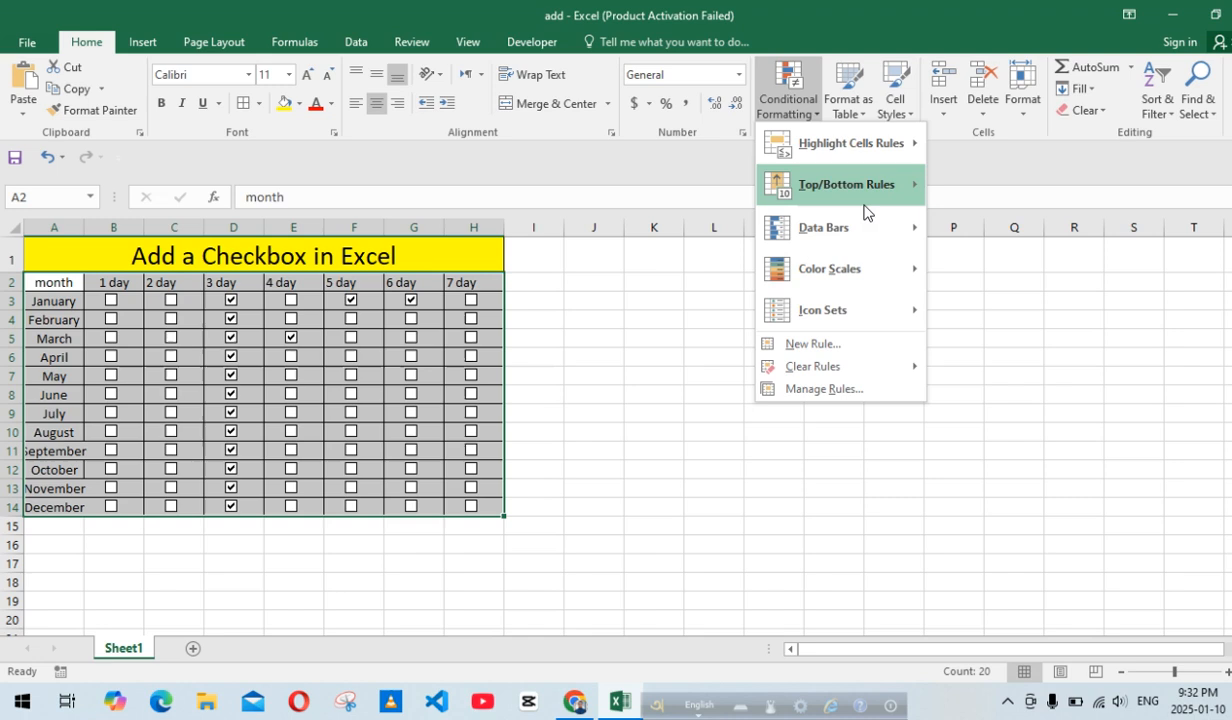
click(860, 117)
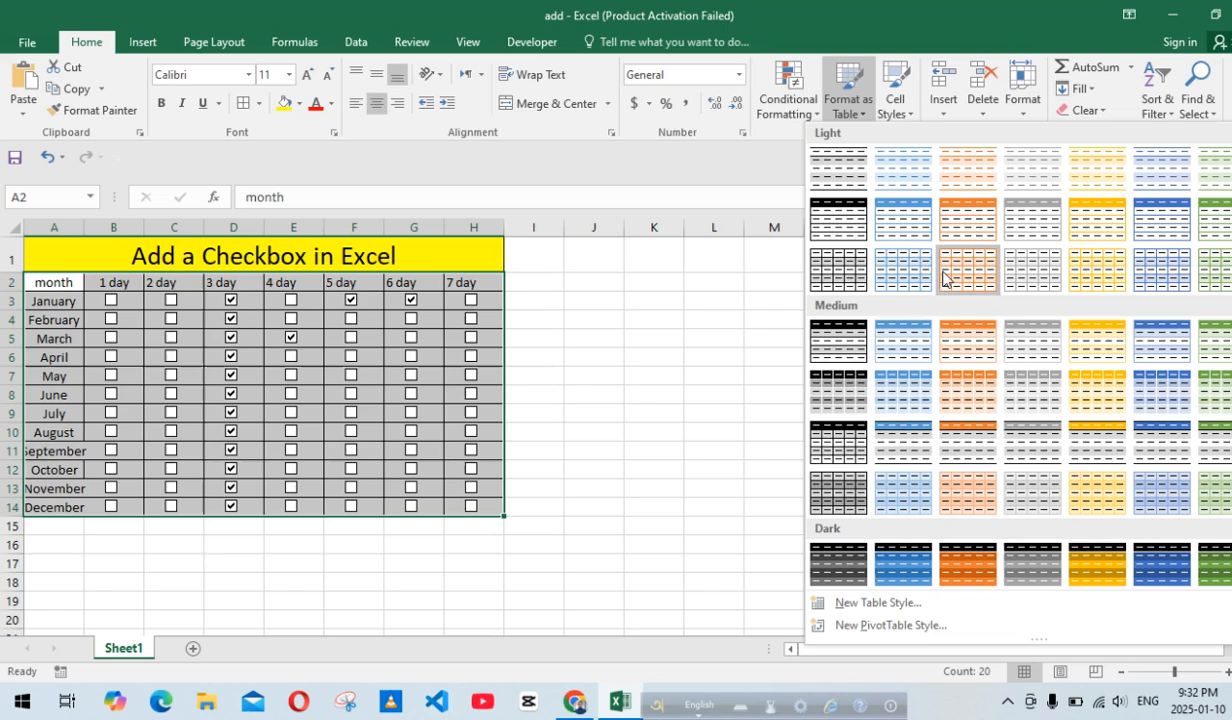
click(988, 279)
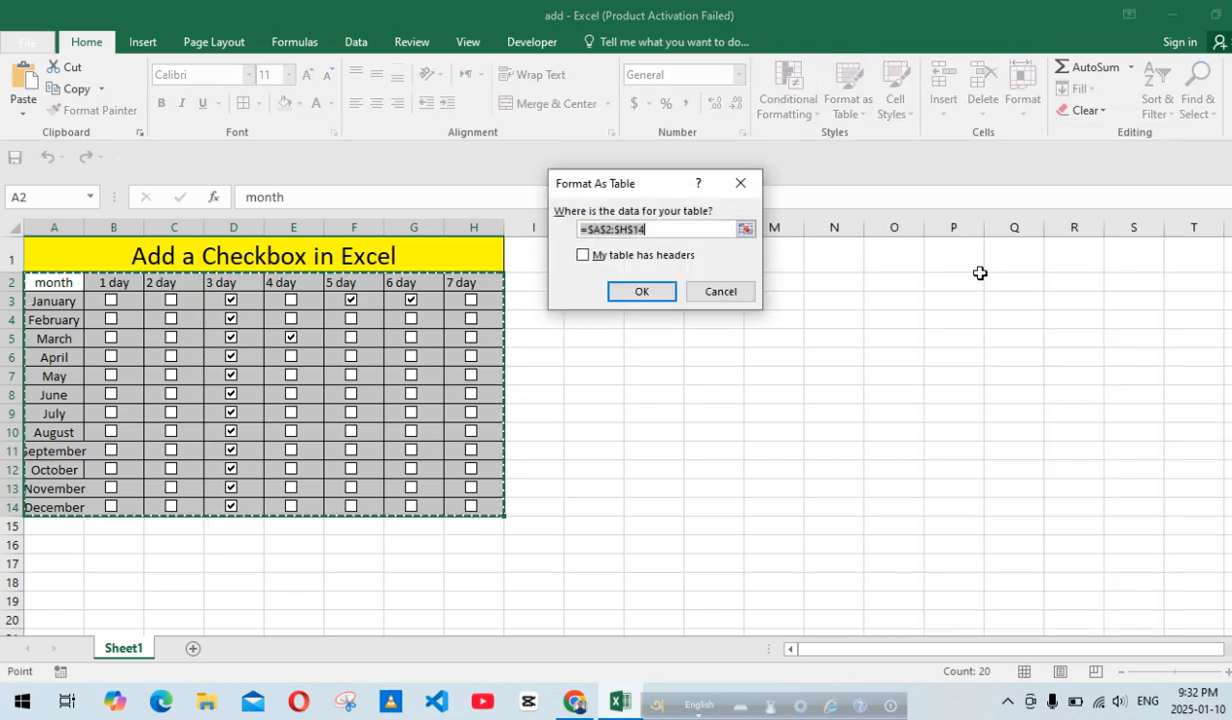
click(658, 295)
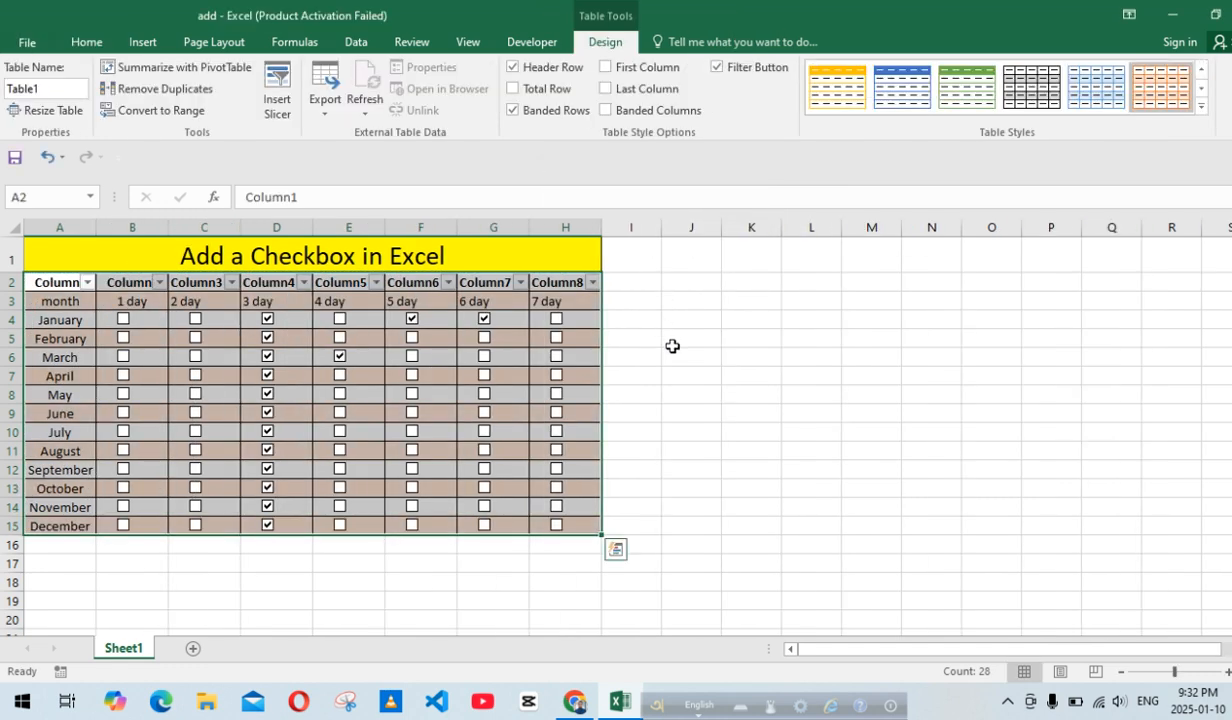
- Turn off the table's filter buttons and header row
click(716, 68)
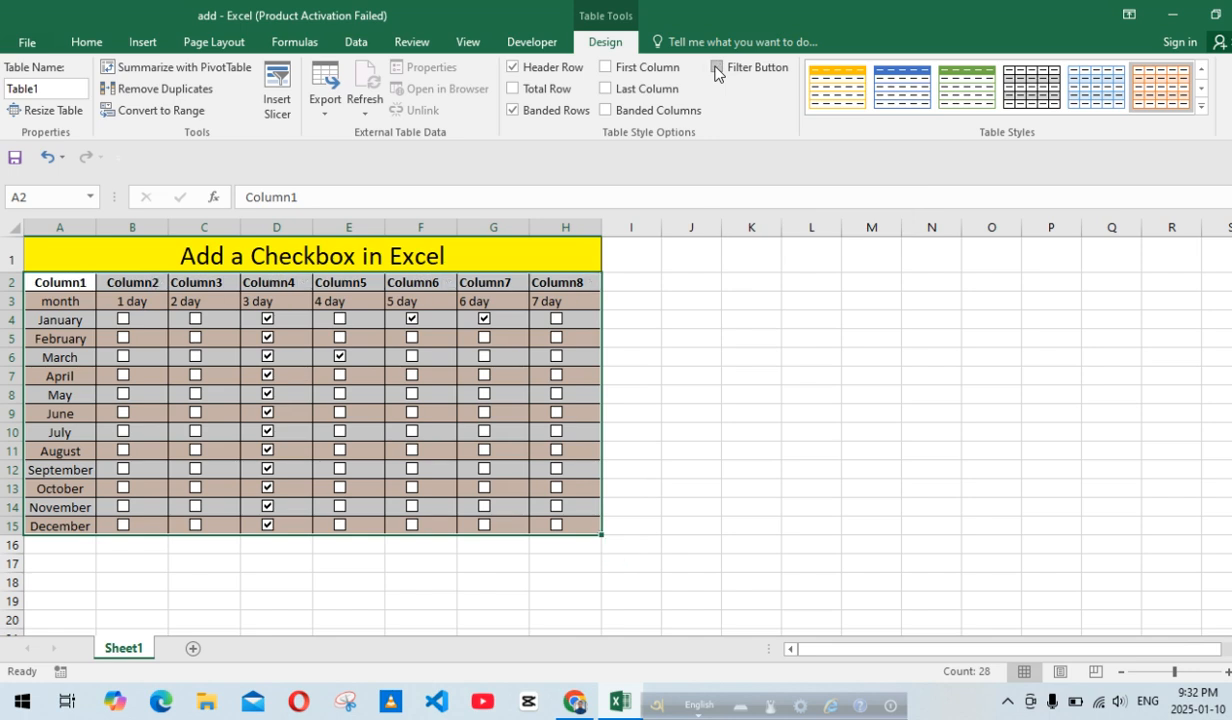
click(511, 68)
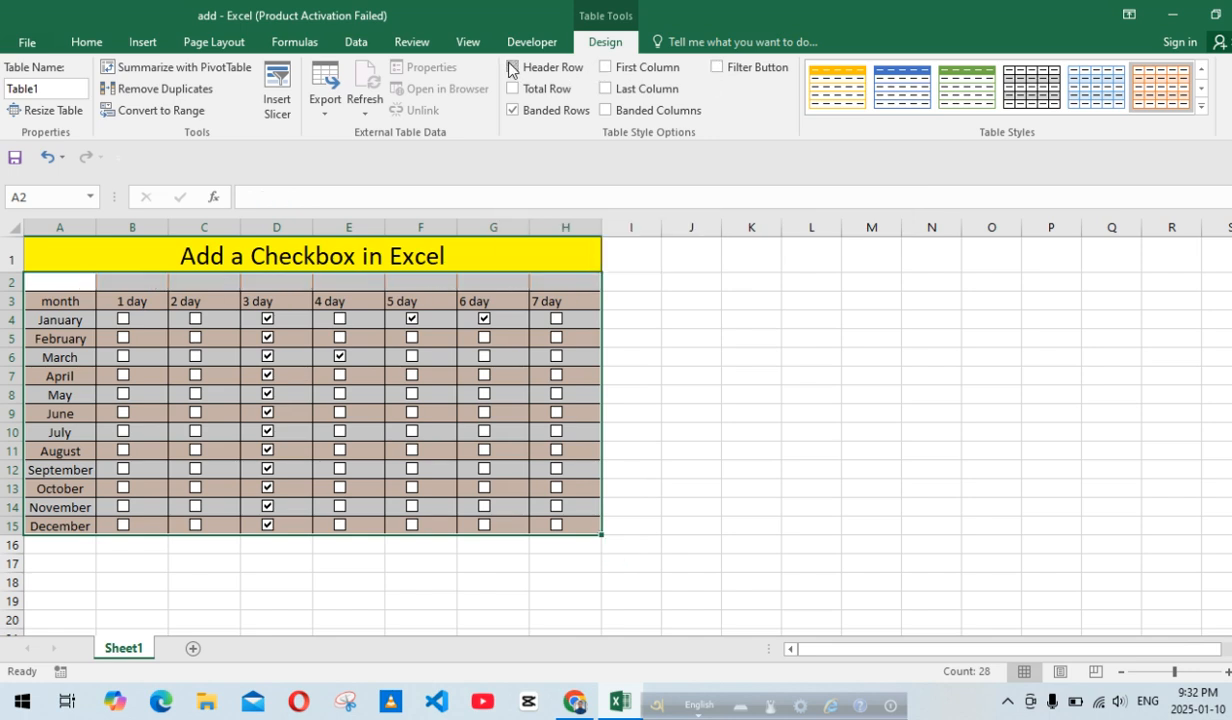
click(690, 392)
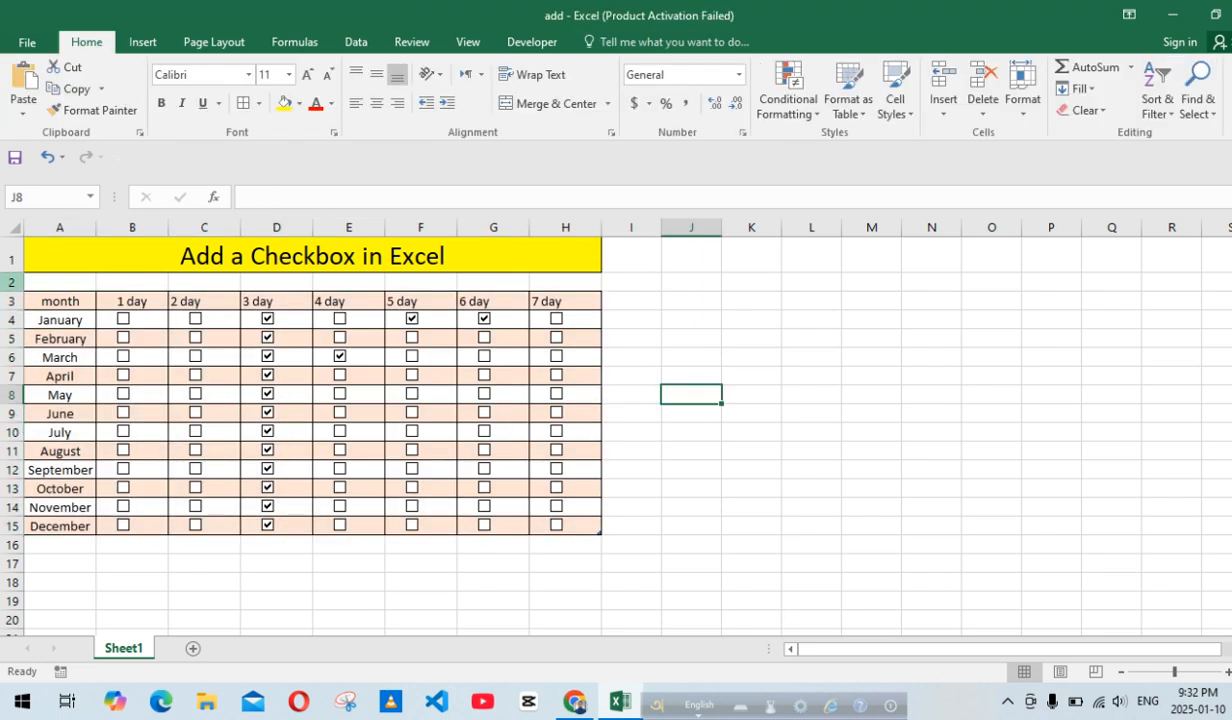
- Delete the empty row 2 between the title and the month and day headings
click(9, 282)
right_click(9, 282)
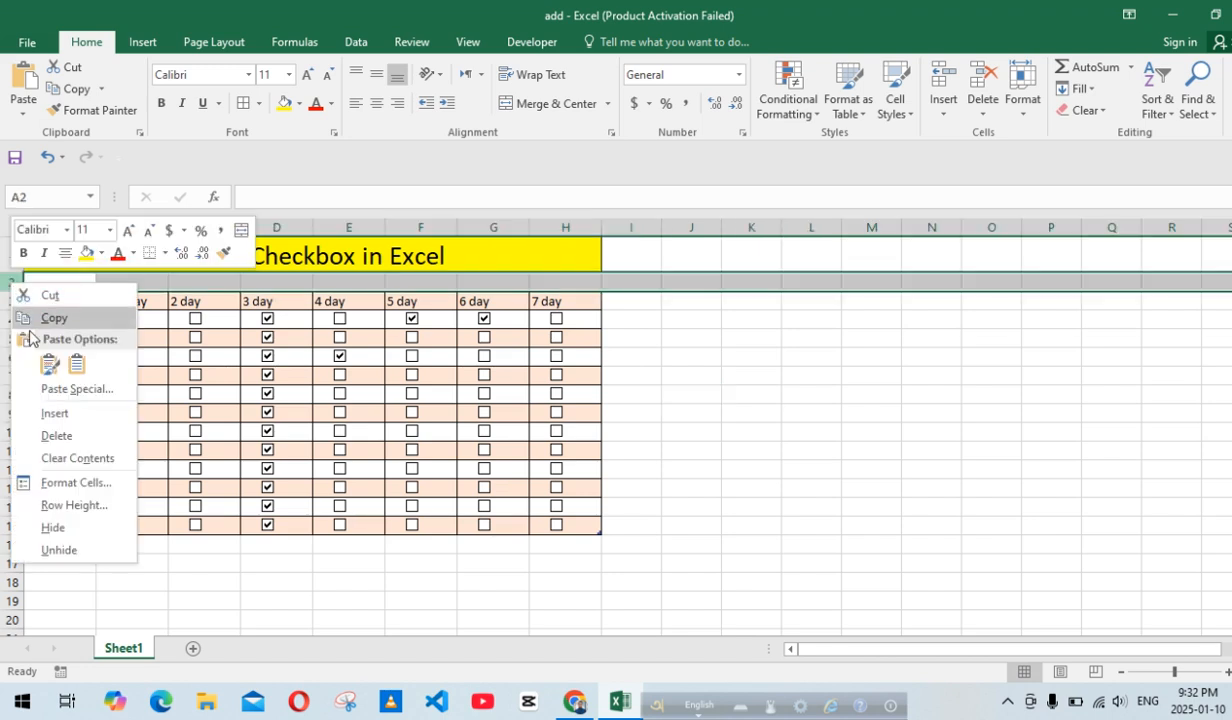
click(56, 436)
click(790, 412)
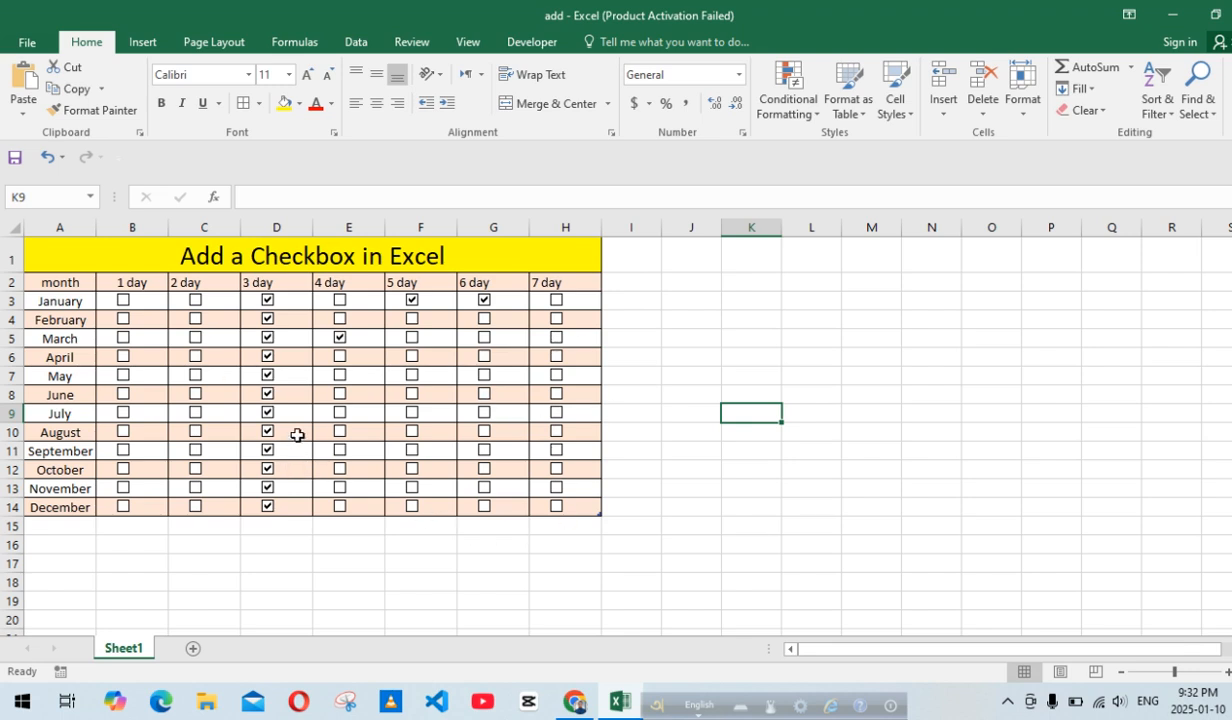
- Make the heading row A2:H2 bold and center its text horizontally
drag(48, 282, 540, 280)
click(162, 106)
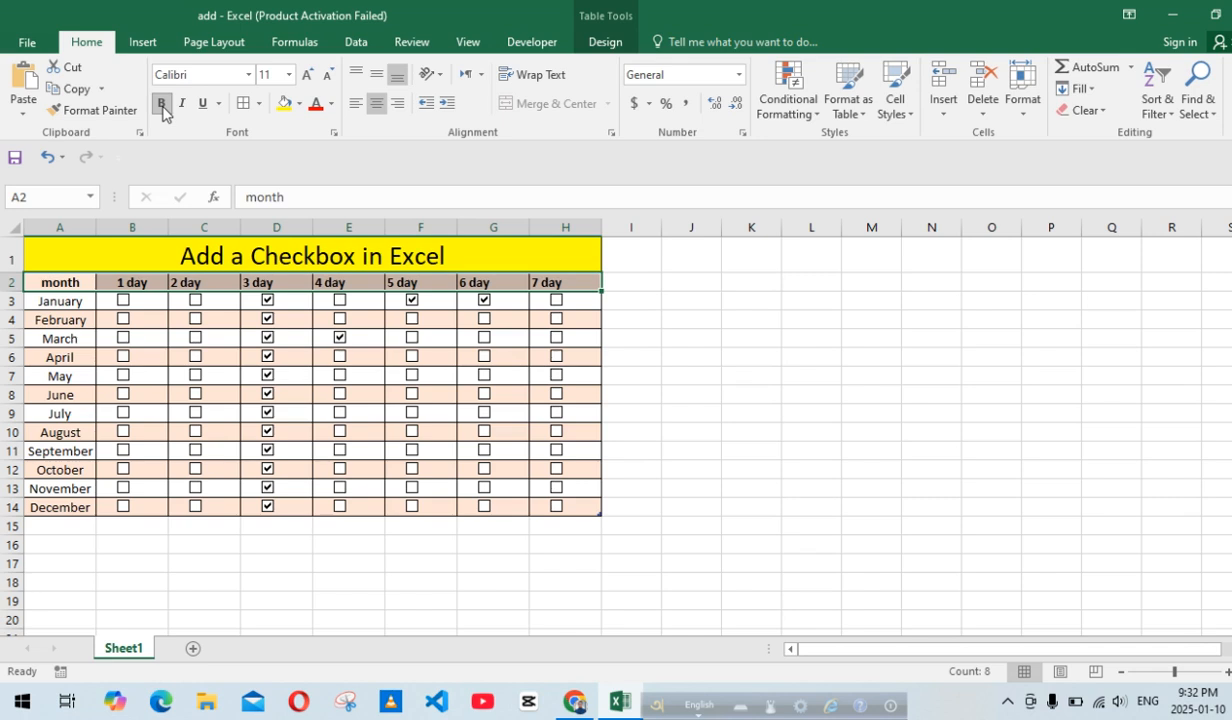
click(377, 106)
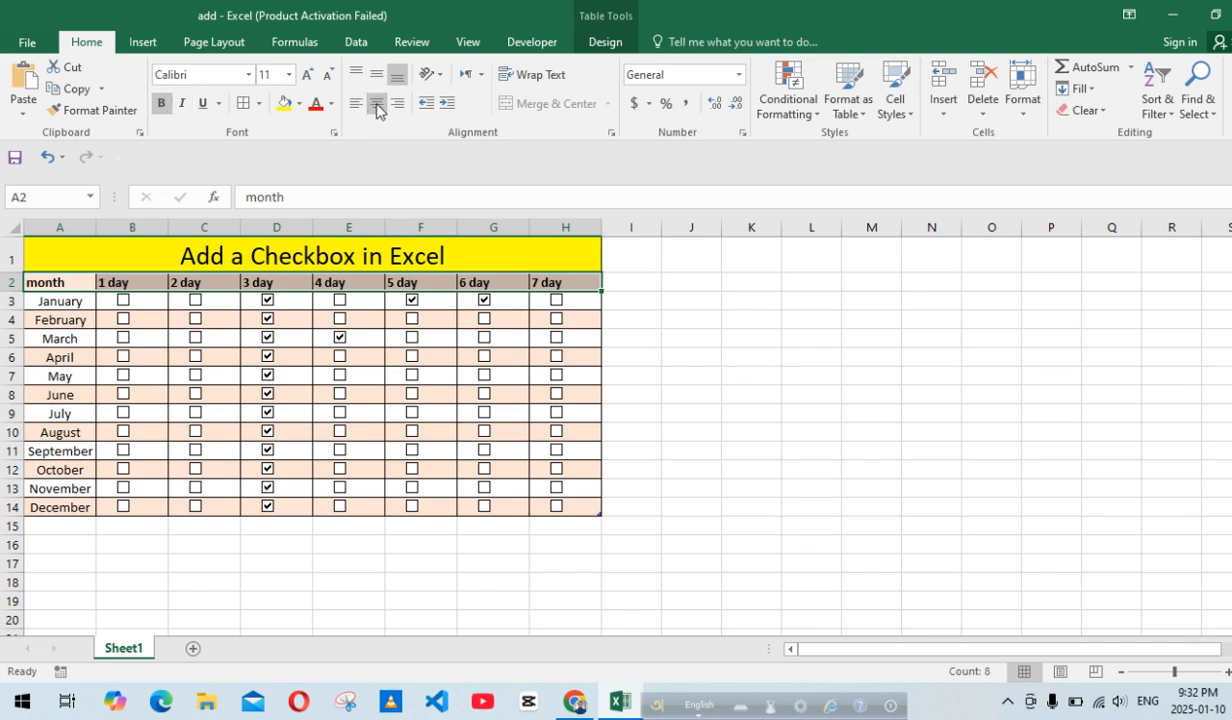
click(377, 106)
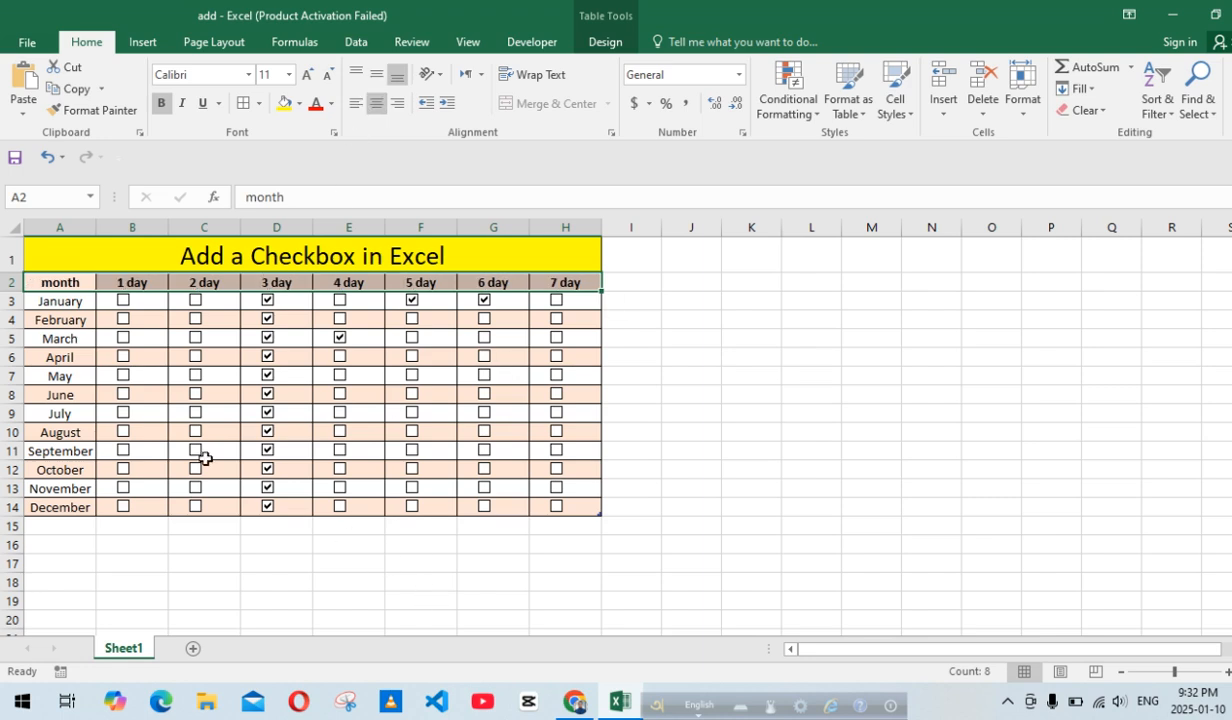
click(371, 561)
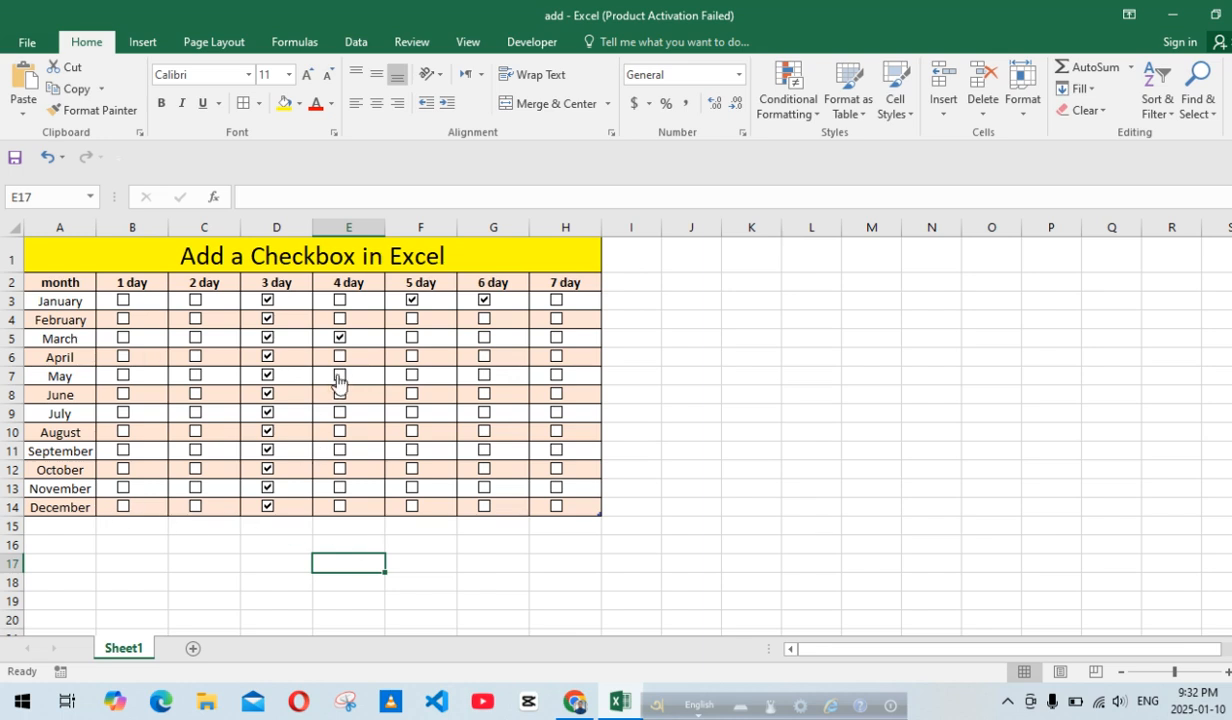
- Tick the checkboxes for May 4 day, March 5 day and June 6 day, and clear February and April under 3 day
click(339, 376)
click(414, 341)
click(266, 324)
click(266, 360)
click(544, 394)
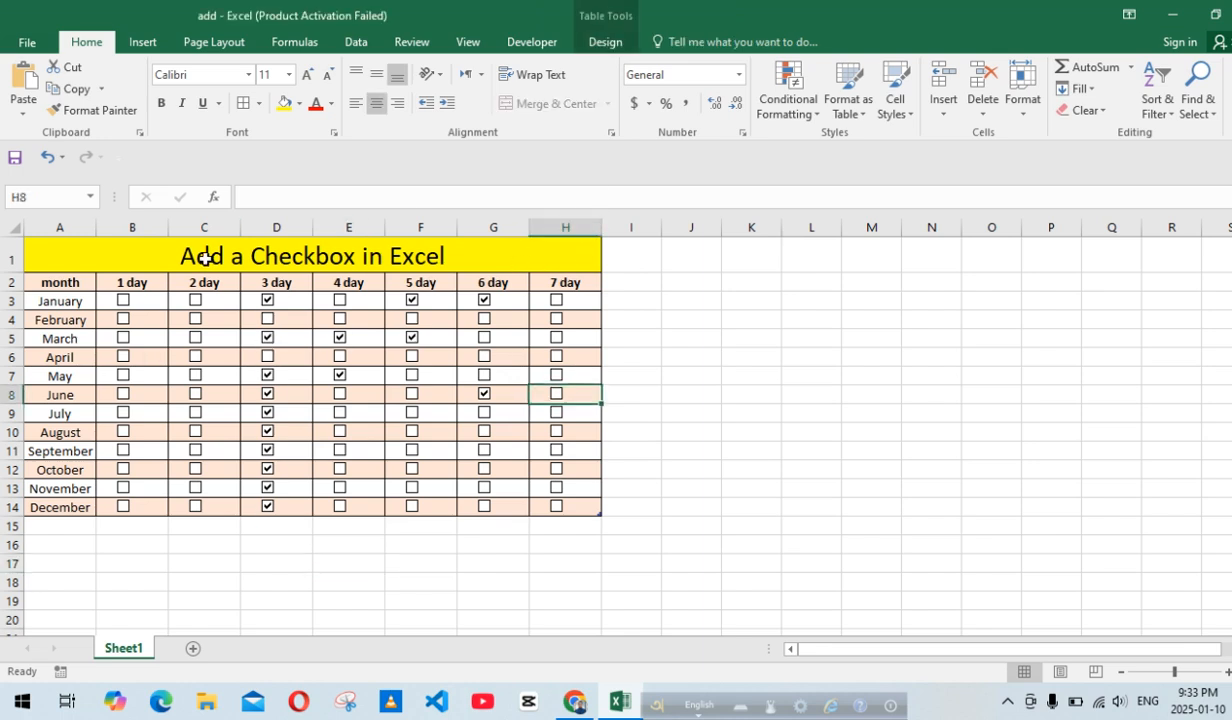
- Copy the titled table A1:H14 and paste it at A16, keeping the source column widths
drag(67, 255, 382, 509)
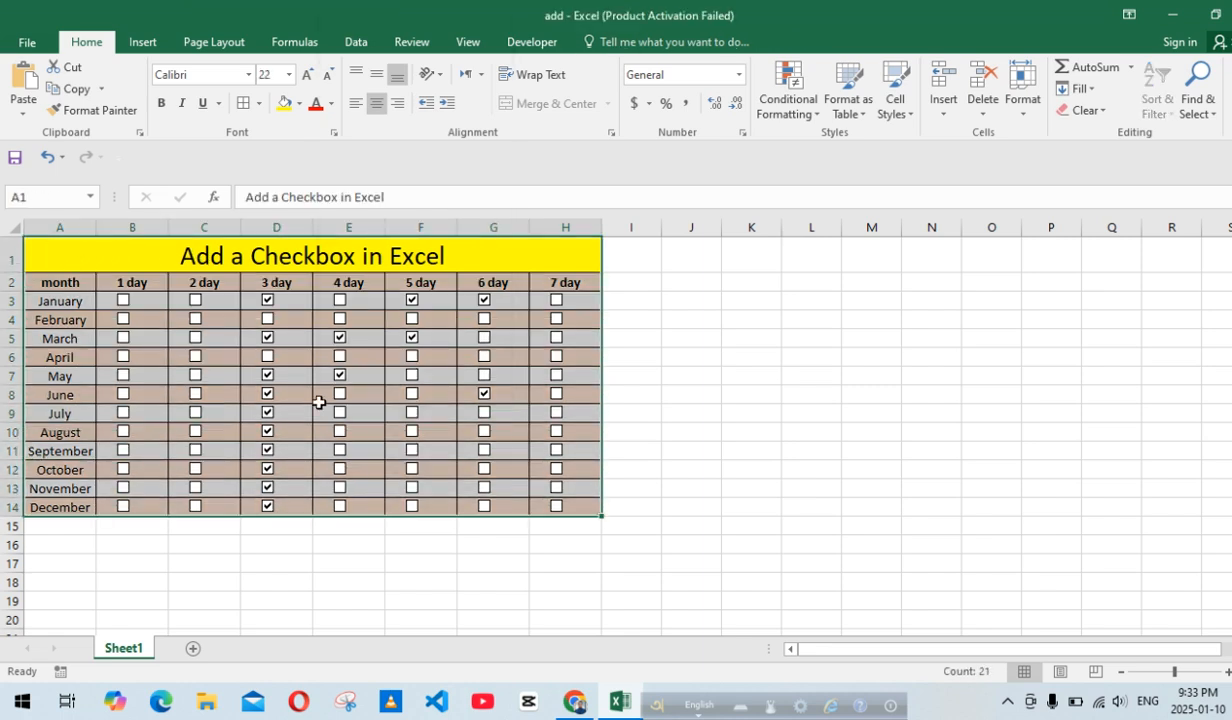
right_click(319, 402)
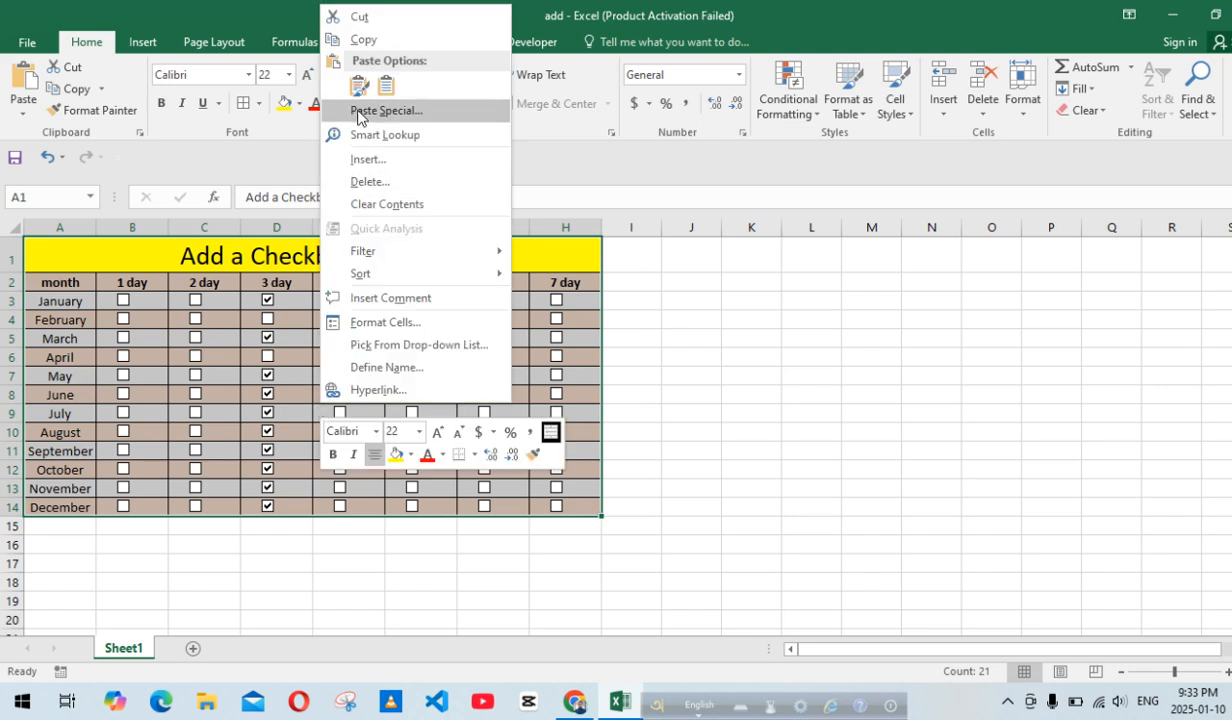
click(356, 40)
scroll(220, 430, down, 1)
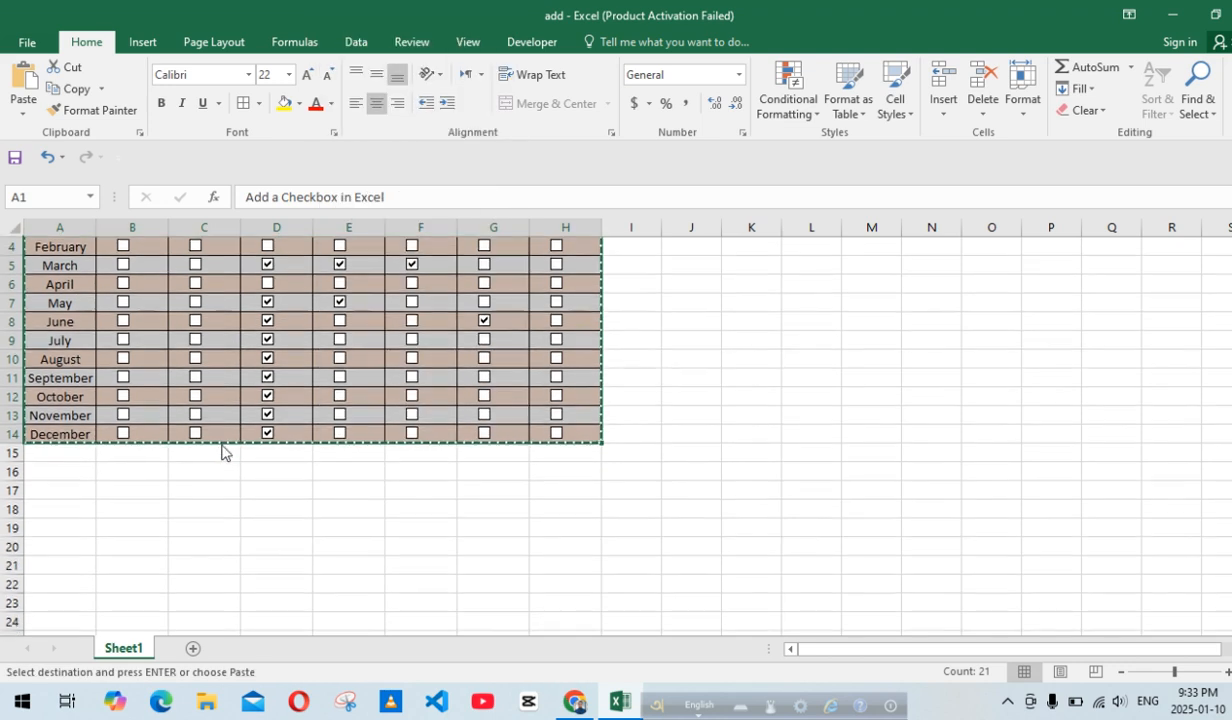
scroll(50, 475, down, 1)
click(56, 471)
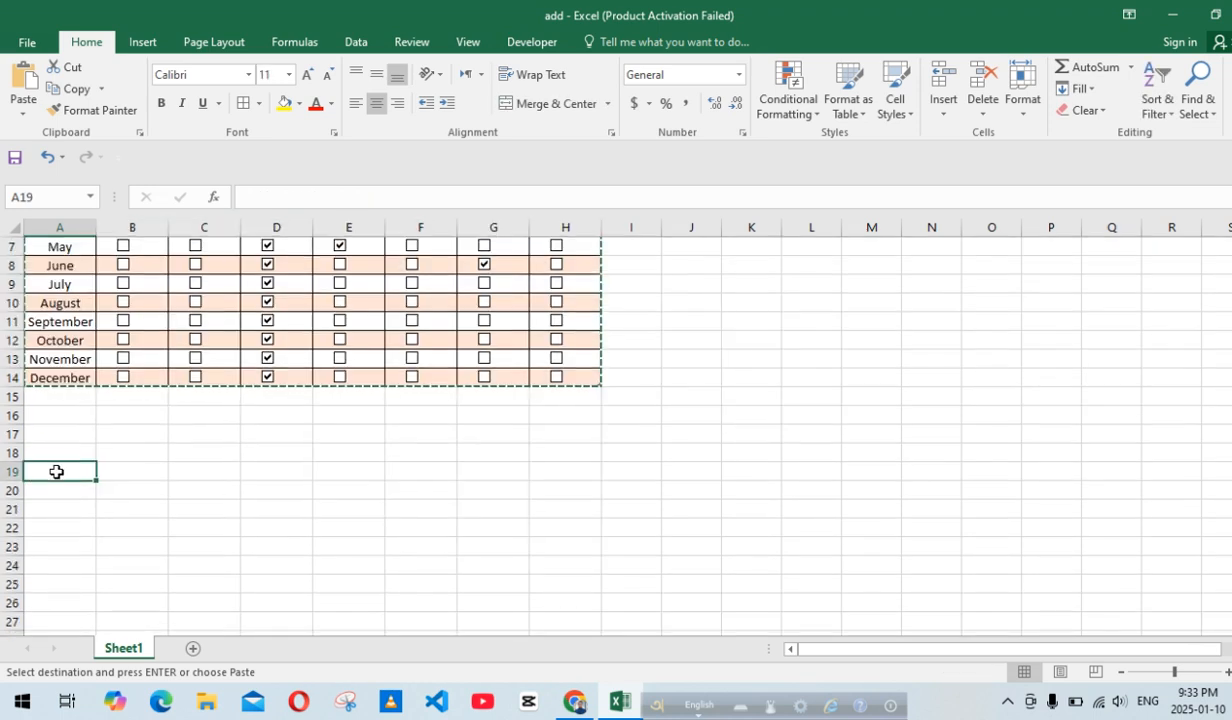
click(55, 414)
right_click(57, 414)
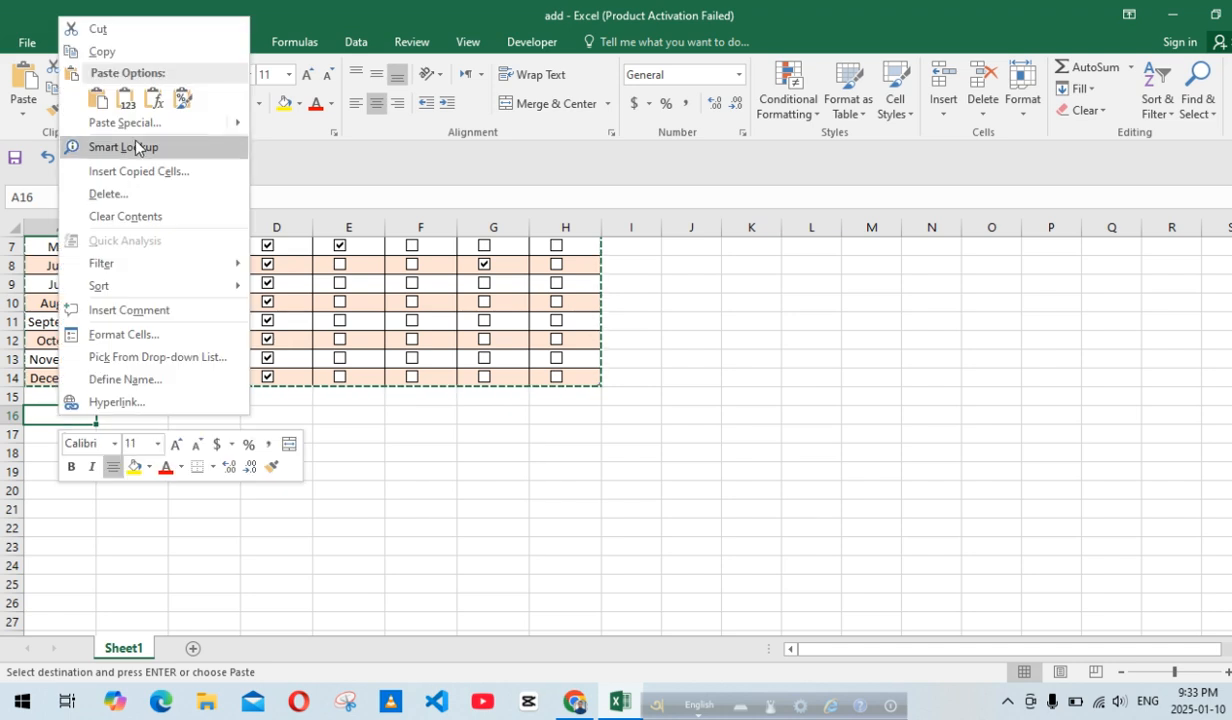
mouse_move(205, 115)
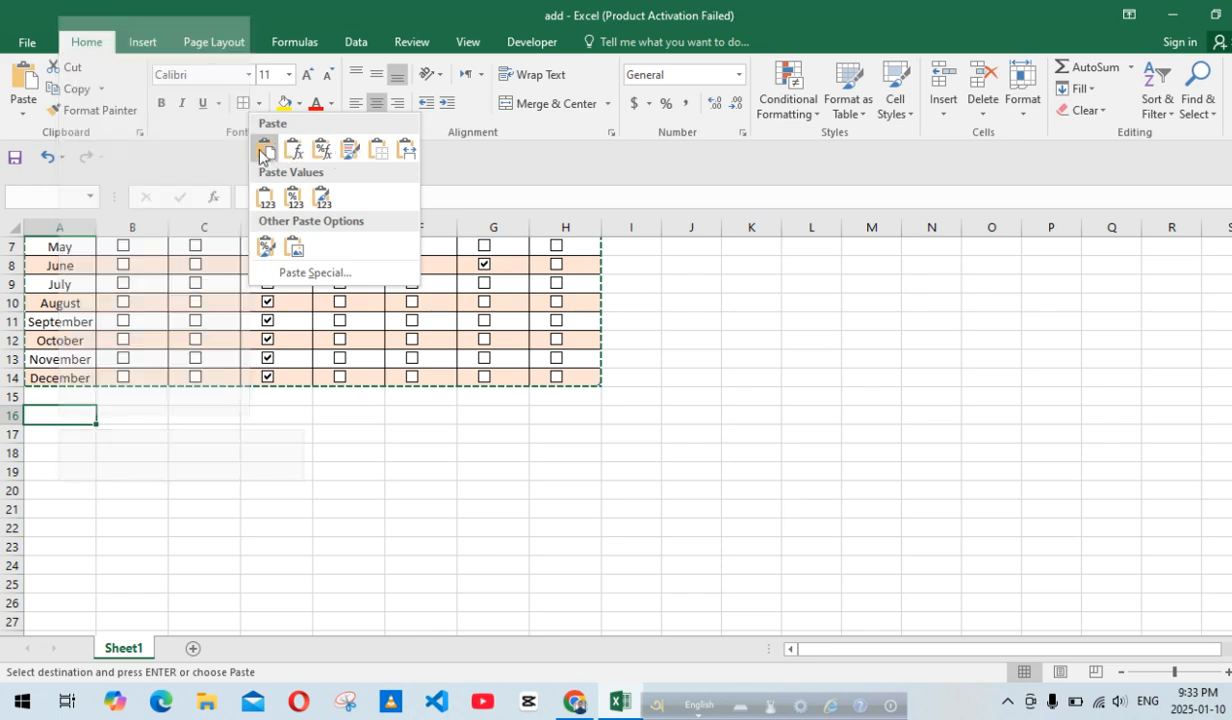
click(404, 148)
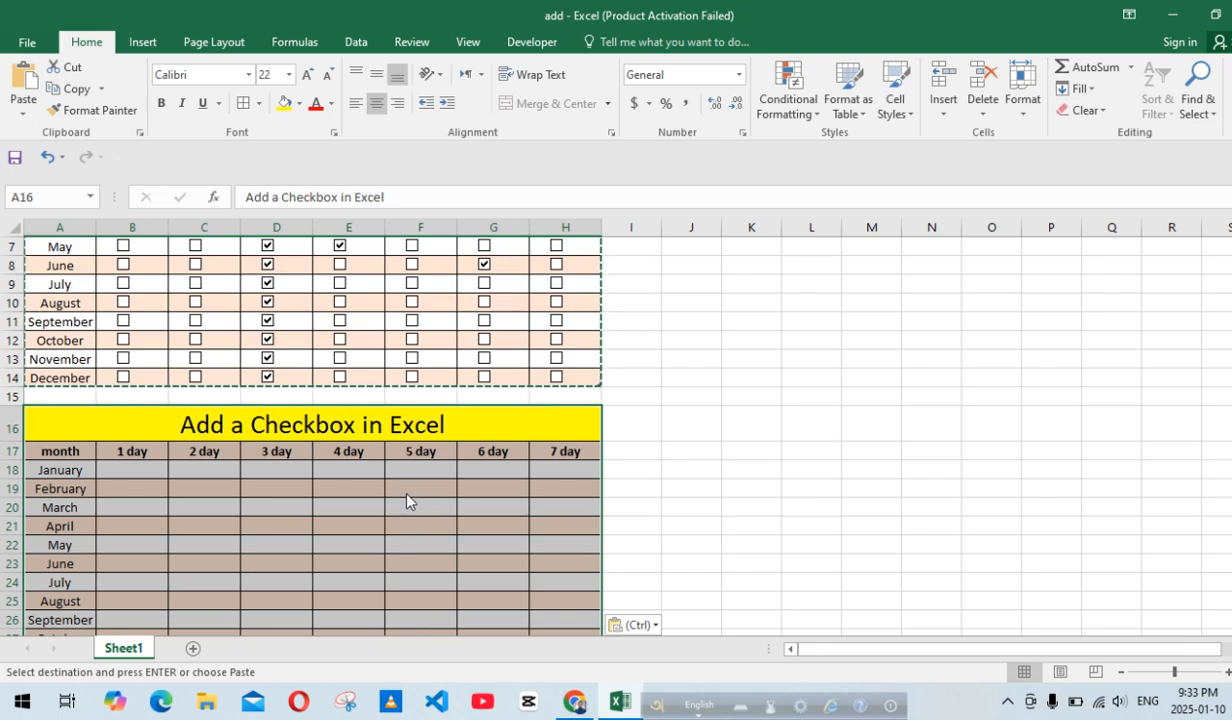
scroll(512, 518, down, 2)
click(489, 506)
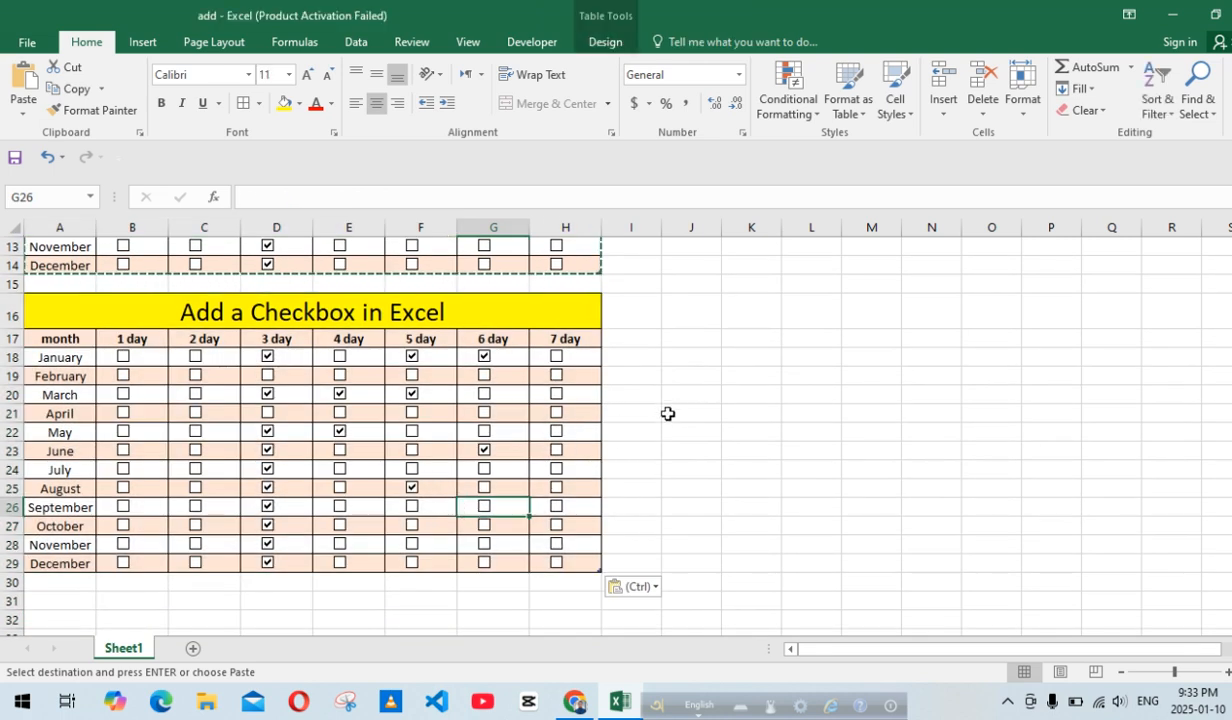
- Change the title of the lower table in row 16 to "Remove a Checkbox in Excel"
scroll(660, 413, up, 4)
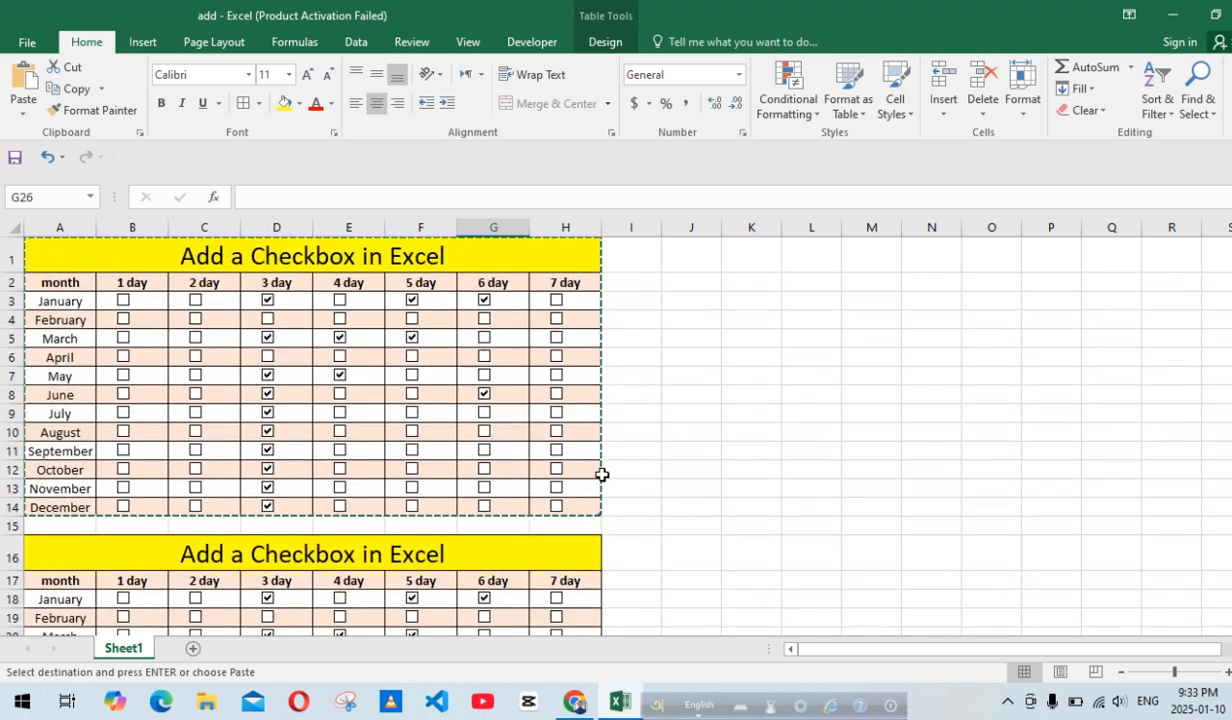
scroll(602, 474, down, 2)
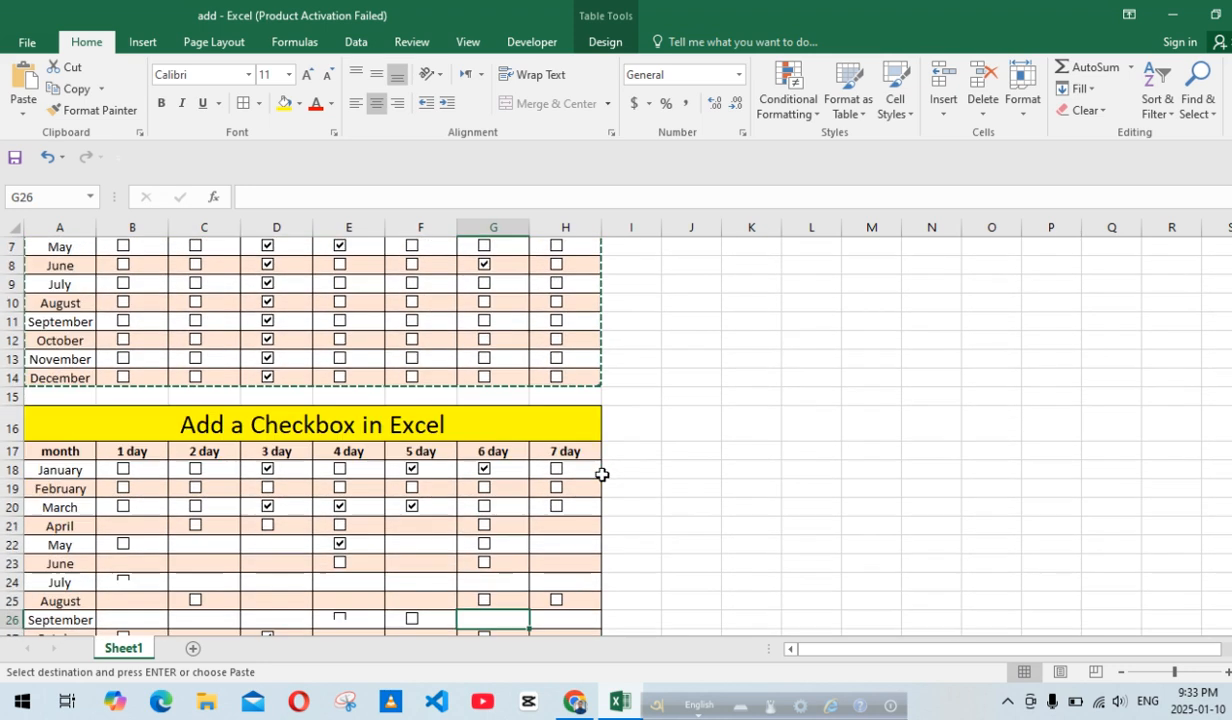
double_click(220, 424)
drag(222, 424, 187, 425)
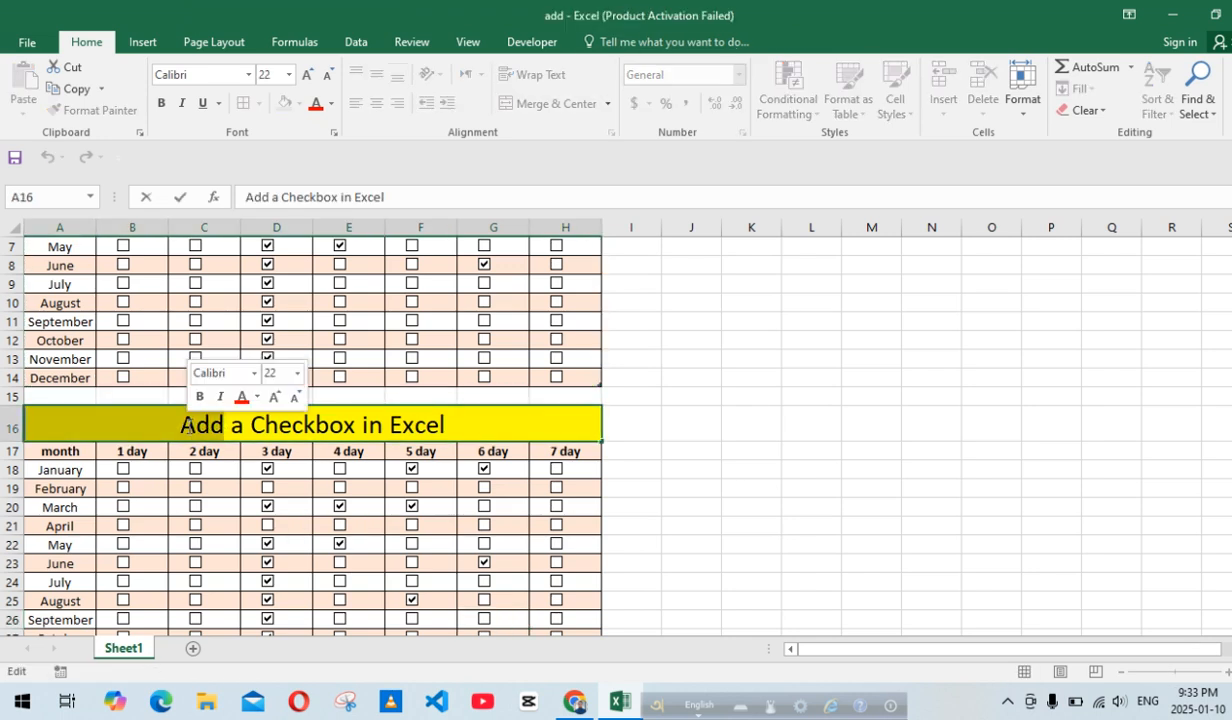
text(Remob)
key(BackSpace)
text(ve)
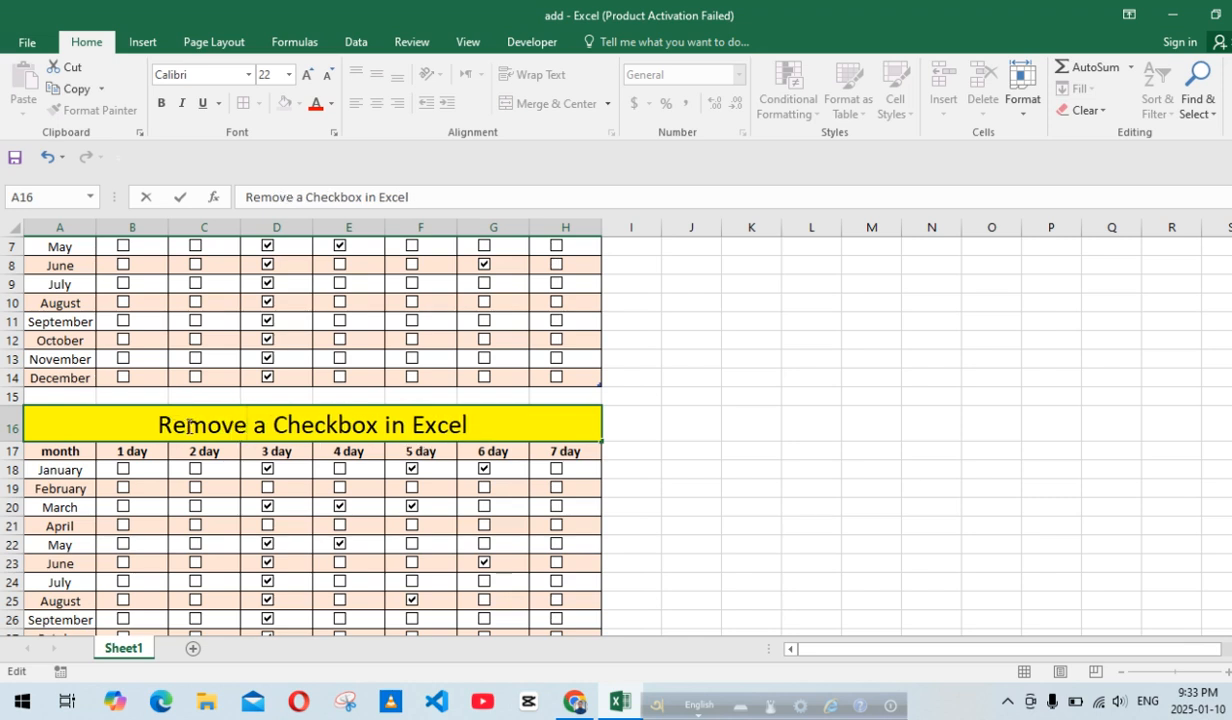
scroll(234, 477, up, 1)
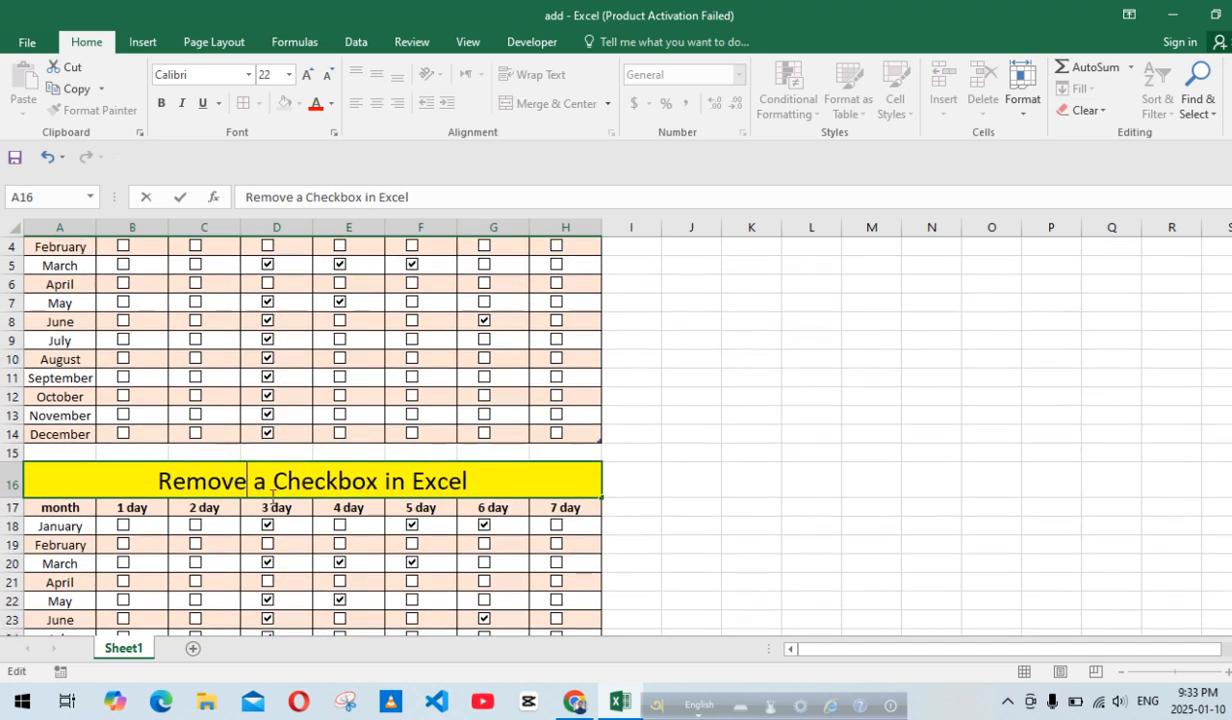
click(735, 515)
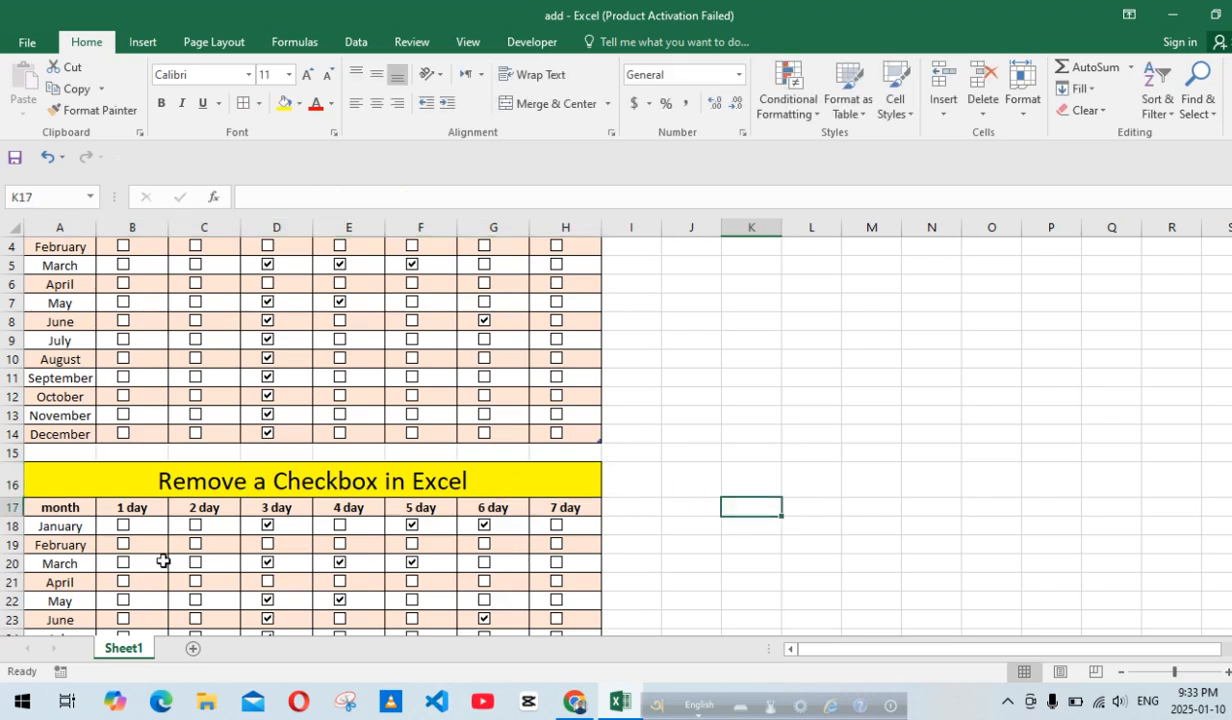
- Select the lower table's cells B18:H29, then select all checkboxes using Go To Special with the Objects option
scroll(165, 539, down, 1)
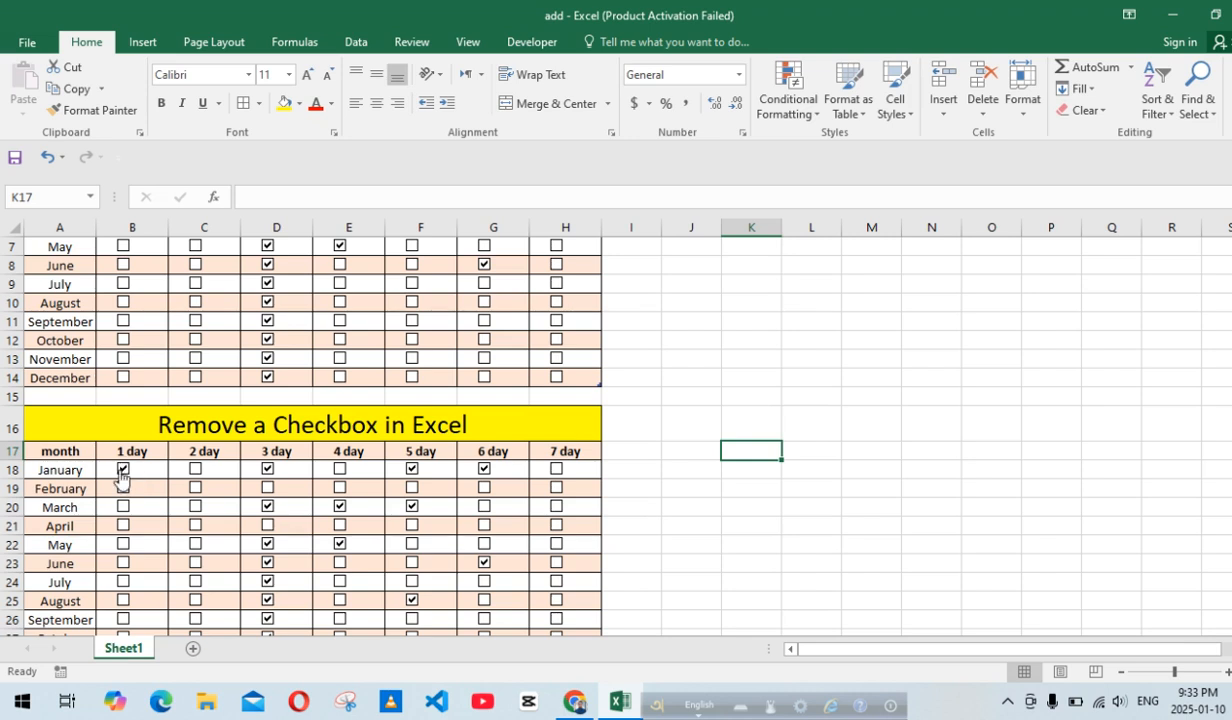
drag(108, 468, 545, 582)
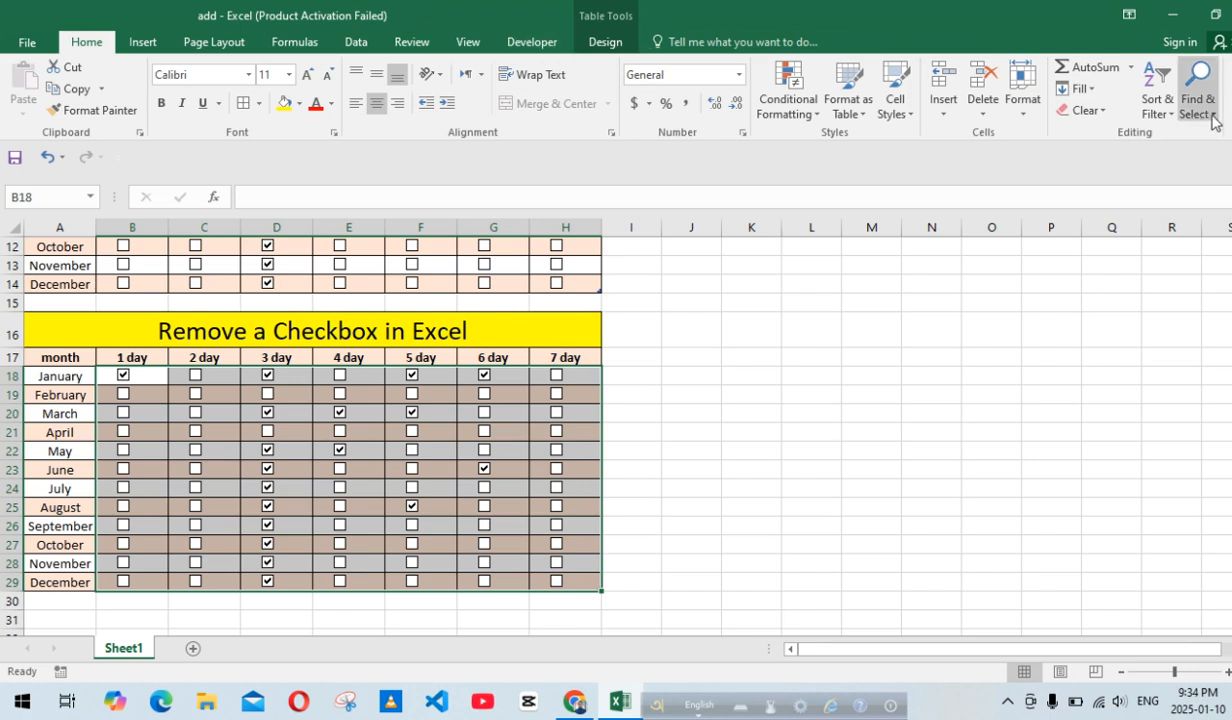
click(1213, 120)
click(1189, 205)
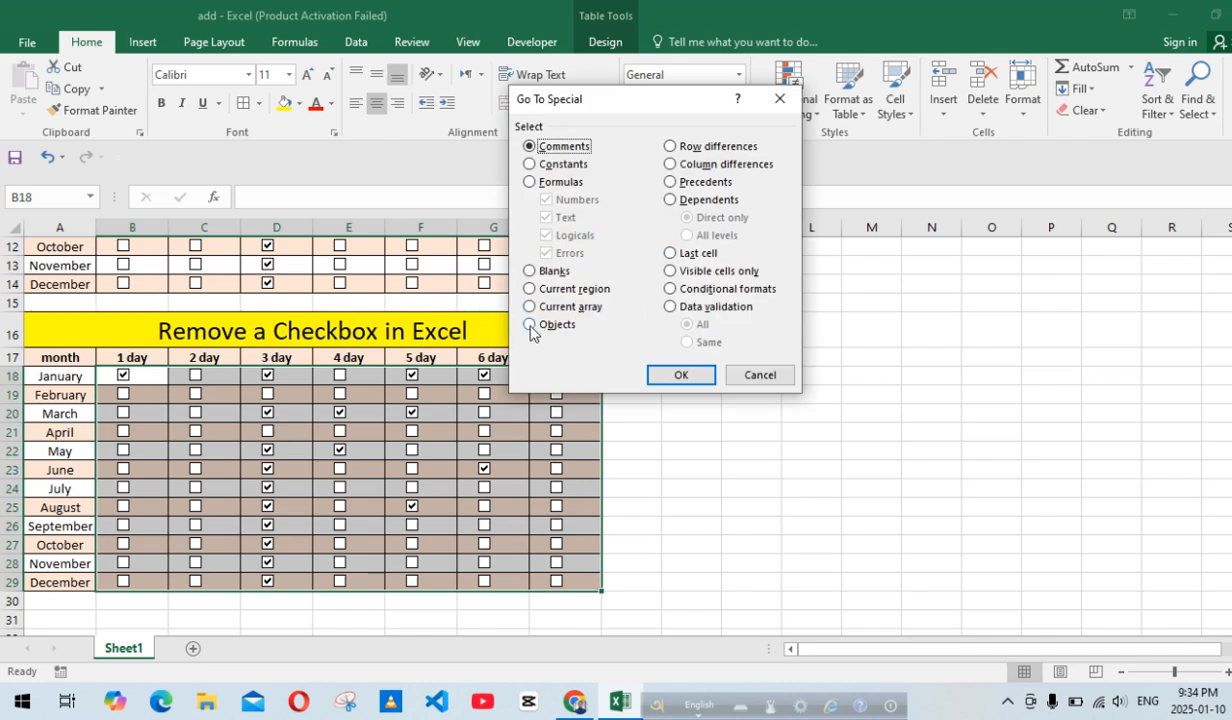
click(530, 327)
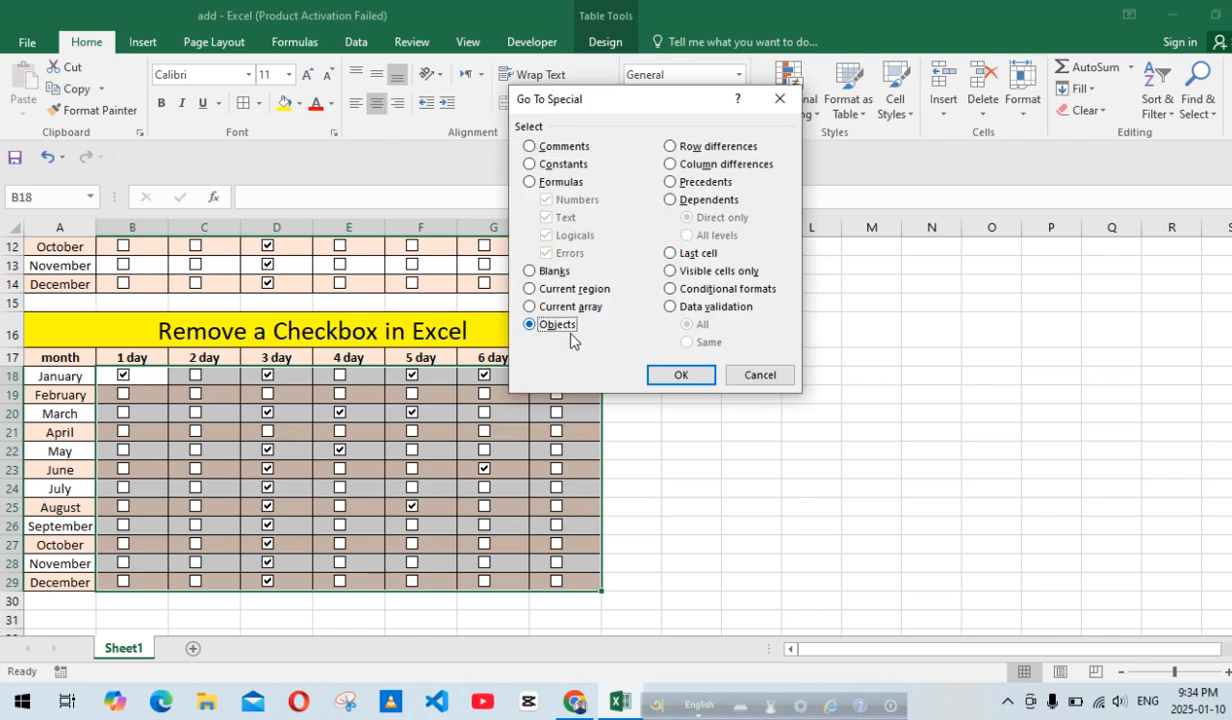
click(681, 375)
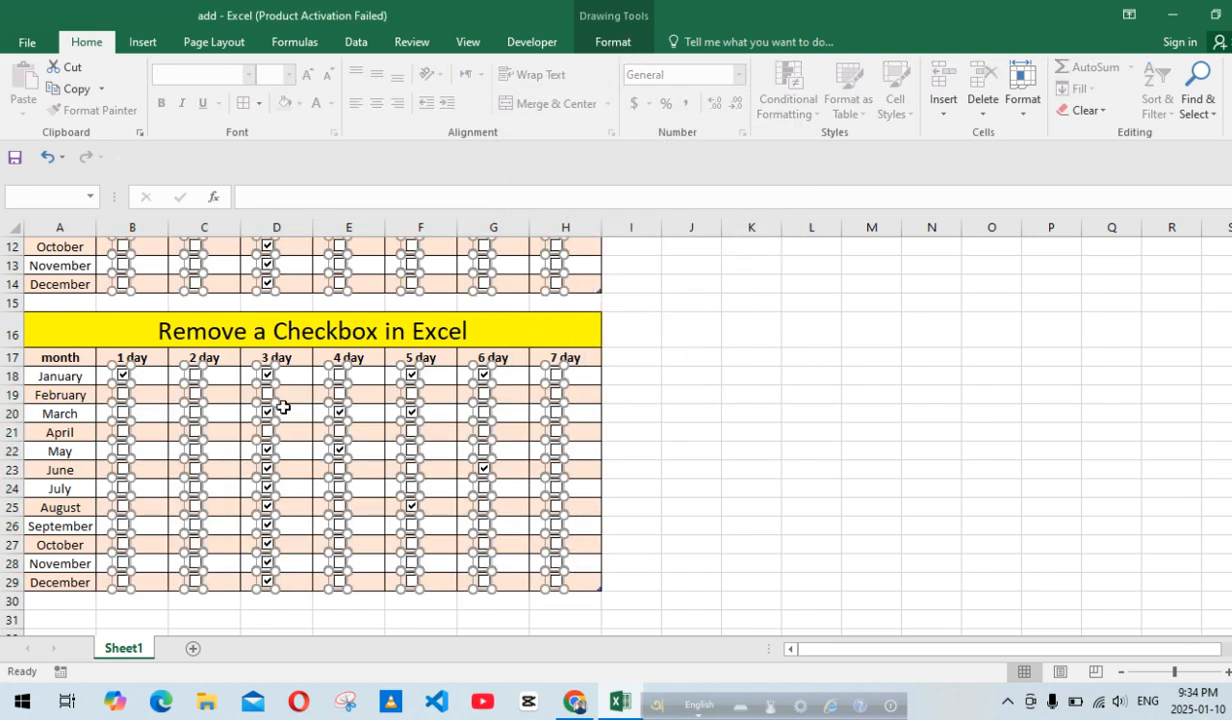
scroll(283, 407, up, 4)
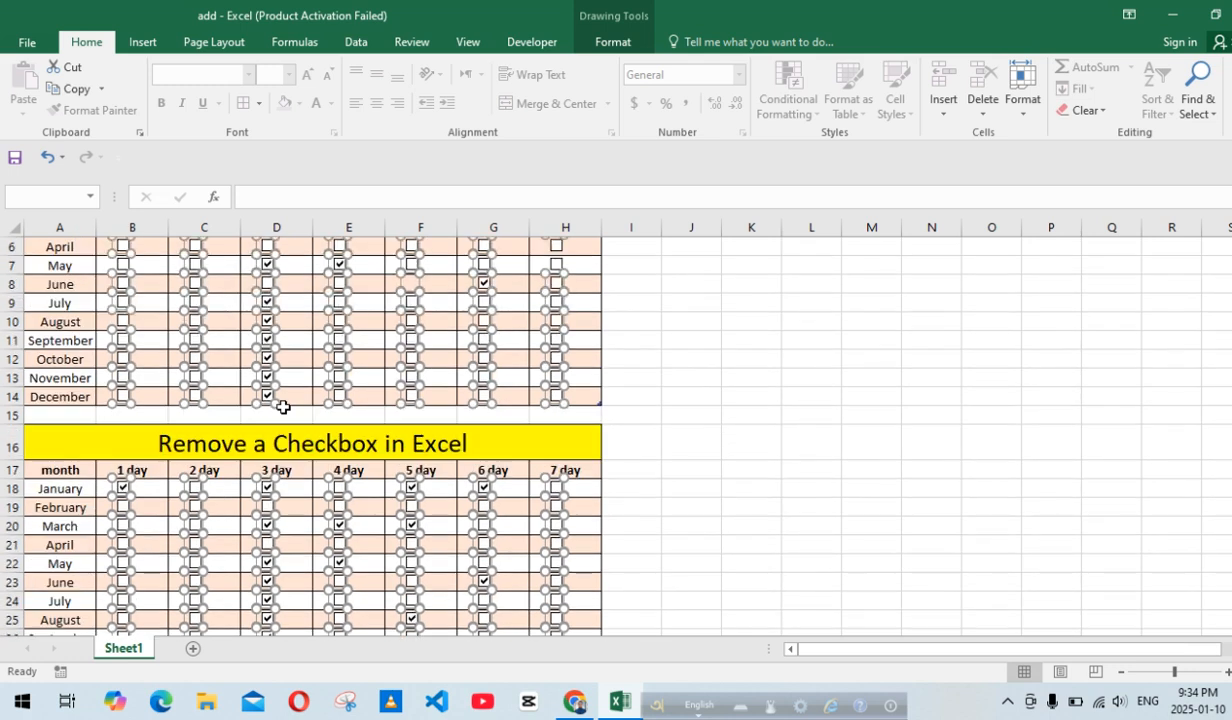
scroll(284, 407, up, 1)
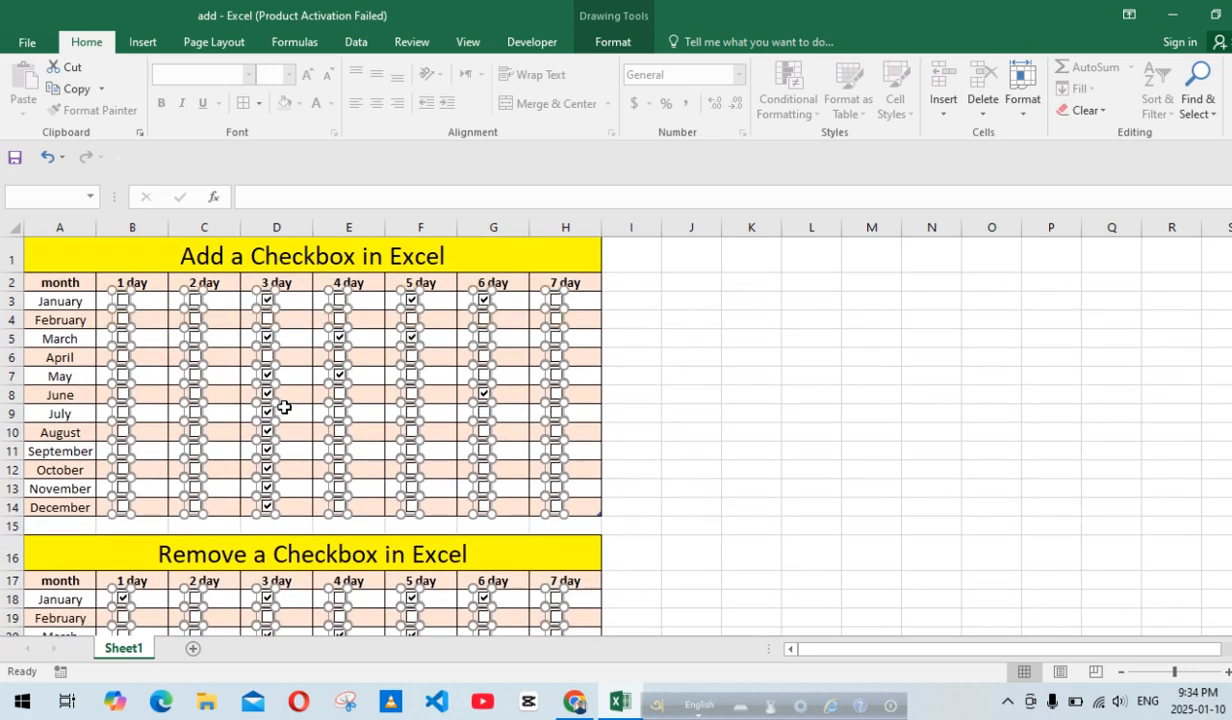
scroll(284, 407, down, 1)
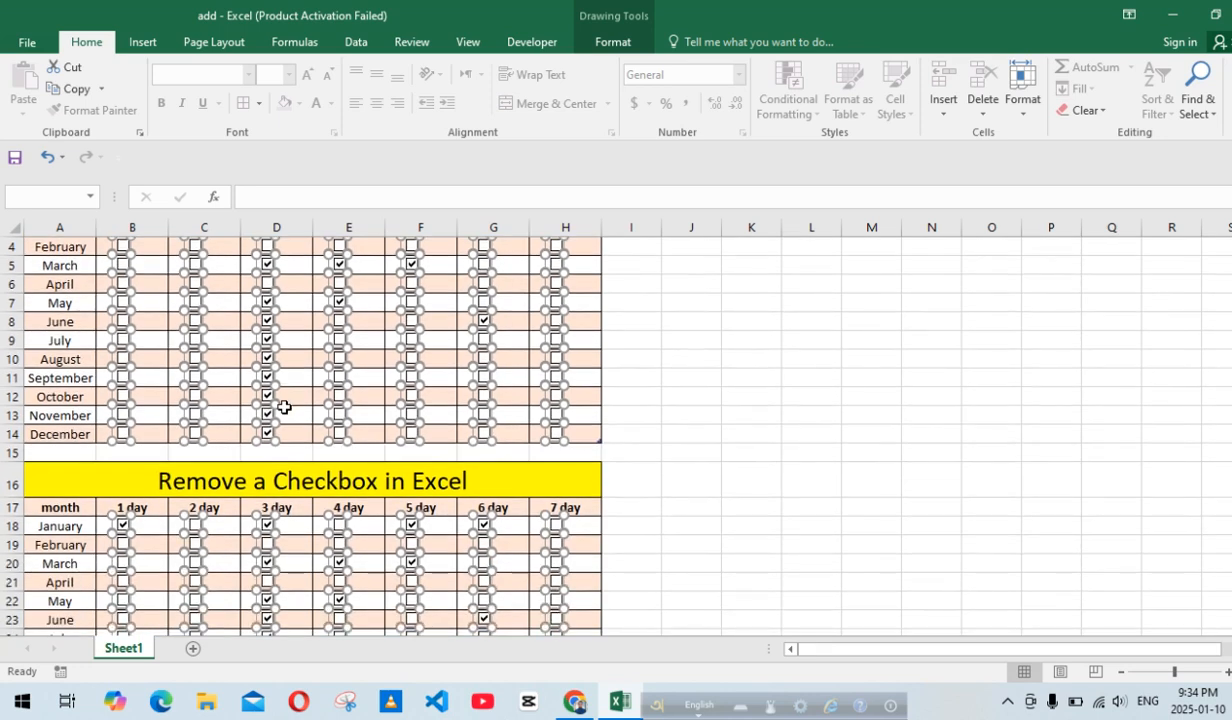
scroll(284, 407, down, 2)
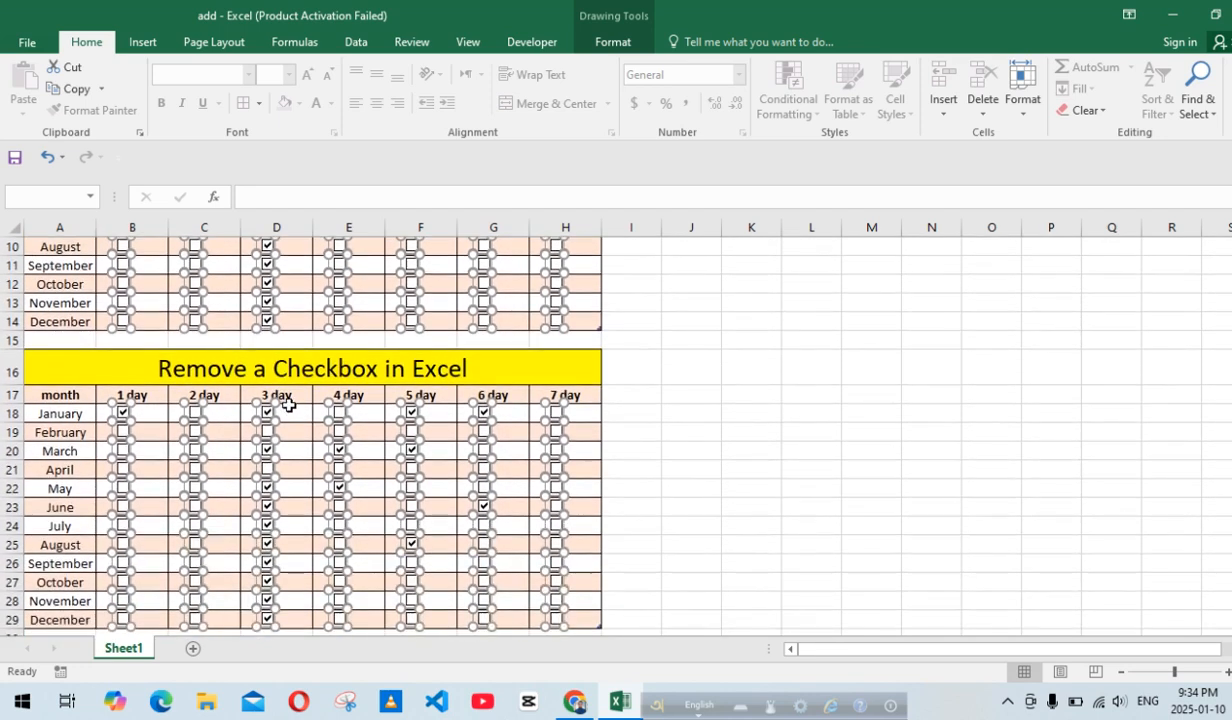
scroll(291, 406, down, 5)
scroll(291, 406, up, 3)
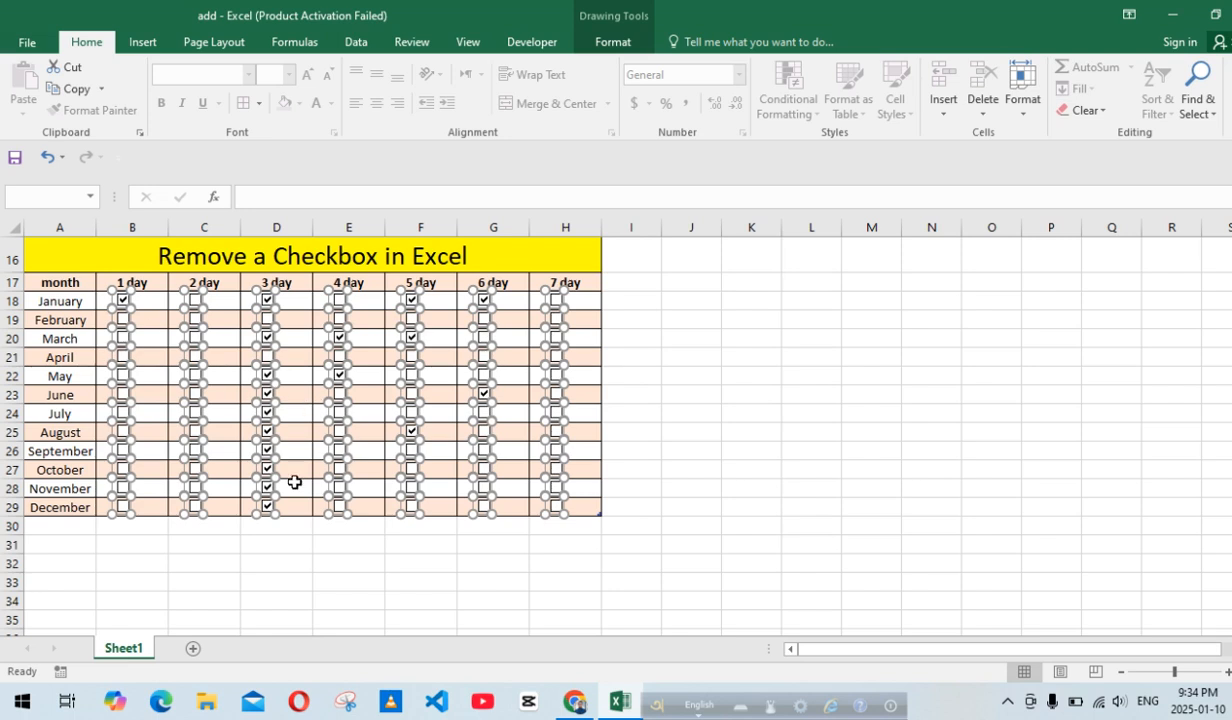
- Try to remove the lower table's checkboxes by deleting the table columns of B18:H29
right_click(154, 310)
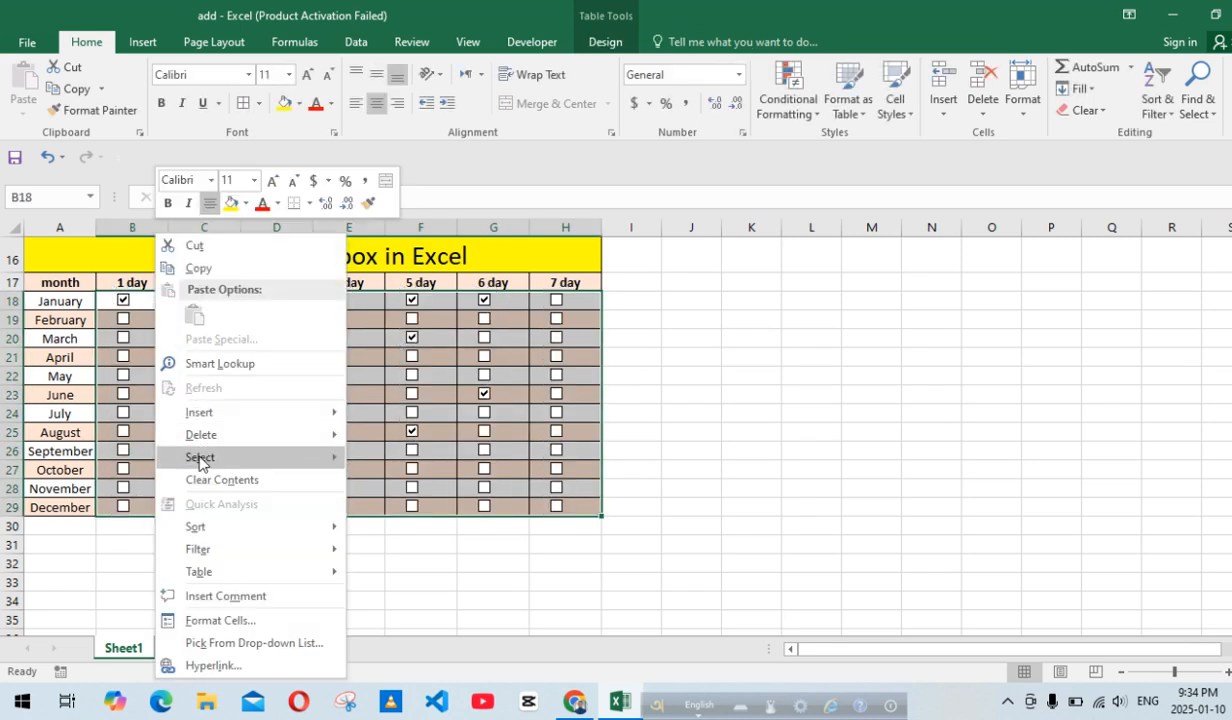
mouse_move(202, 462)
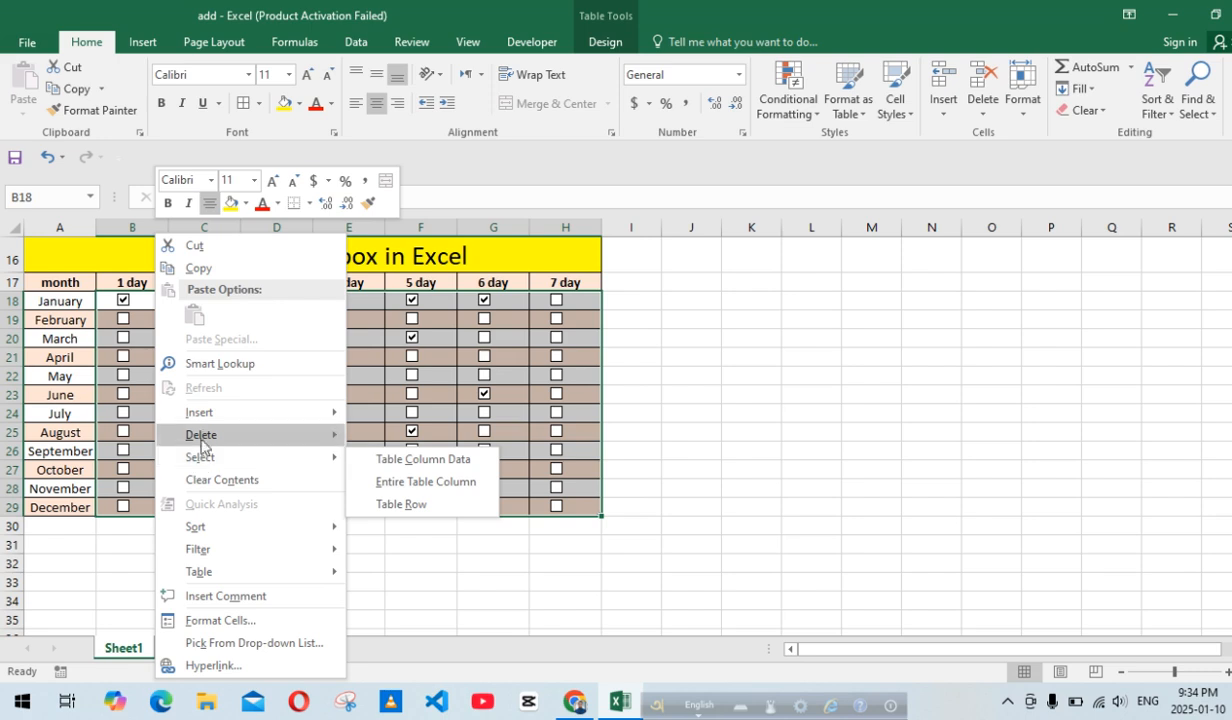
mouse_move(203, 437)
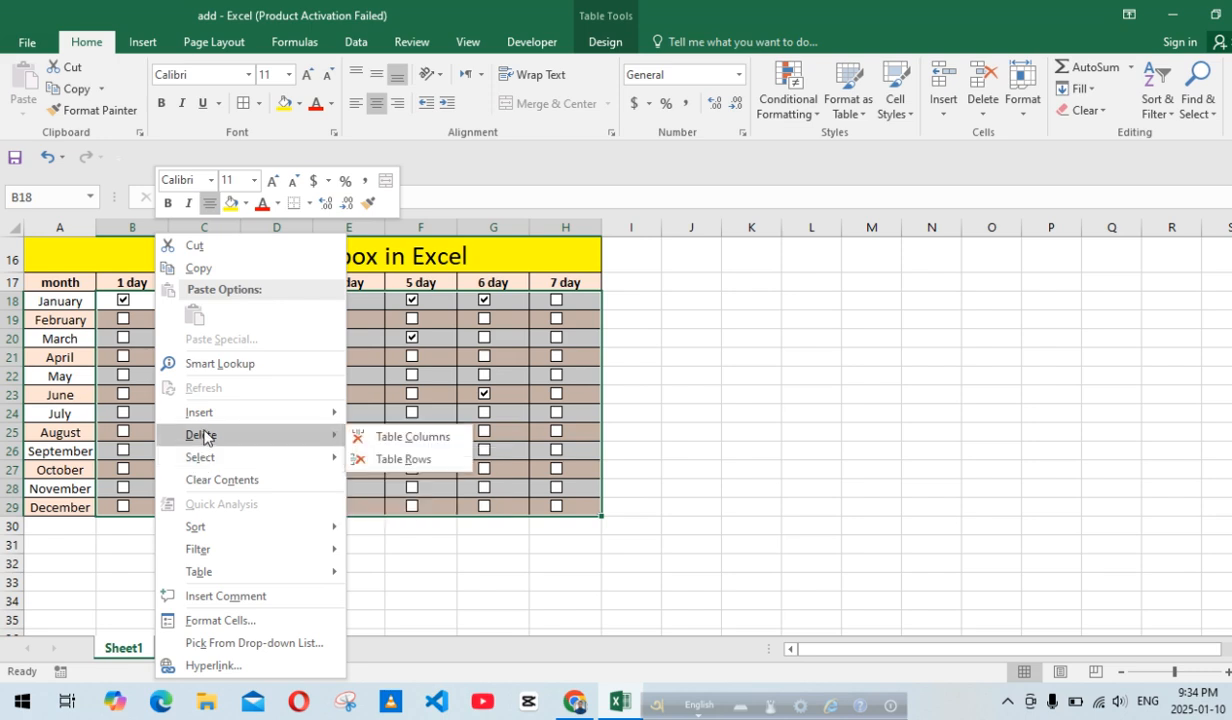
click(421, 441)
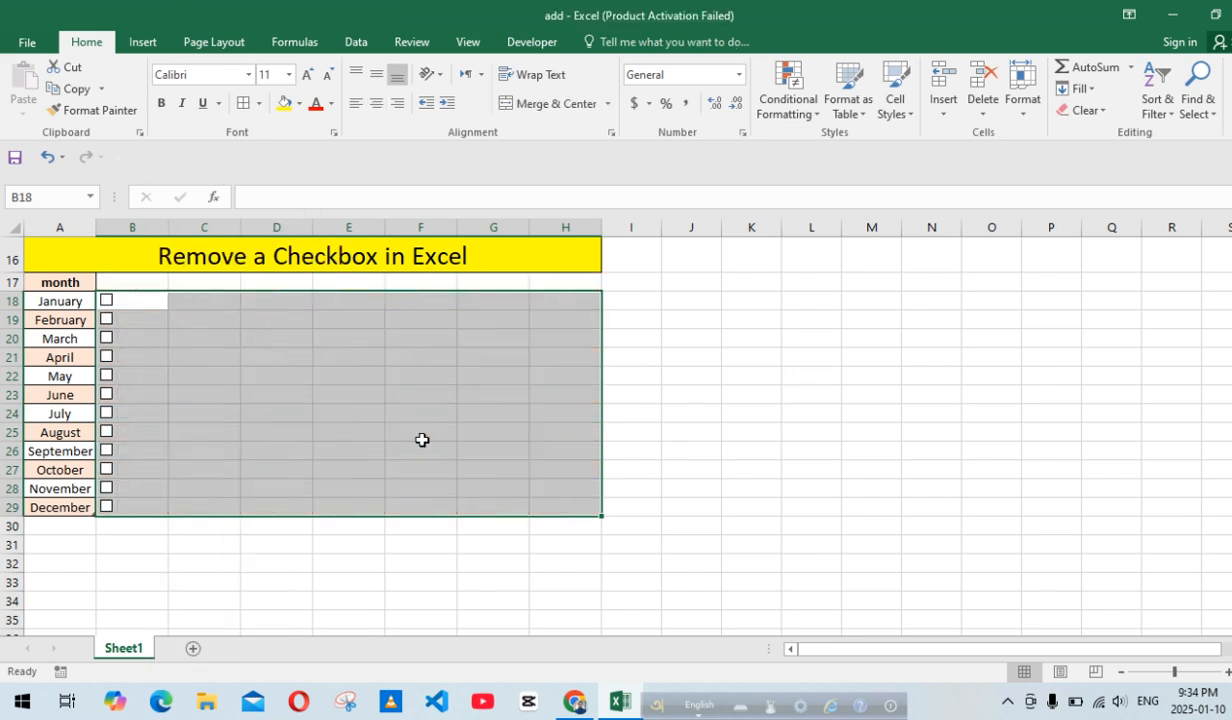
click(421, 440)
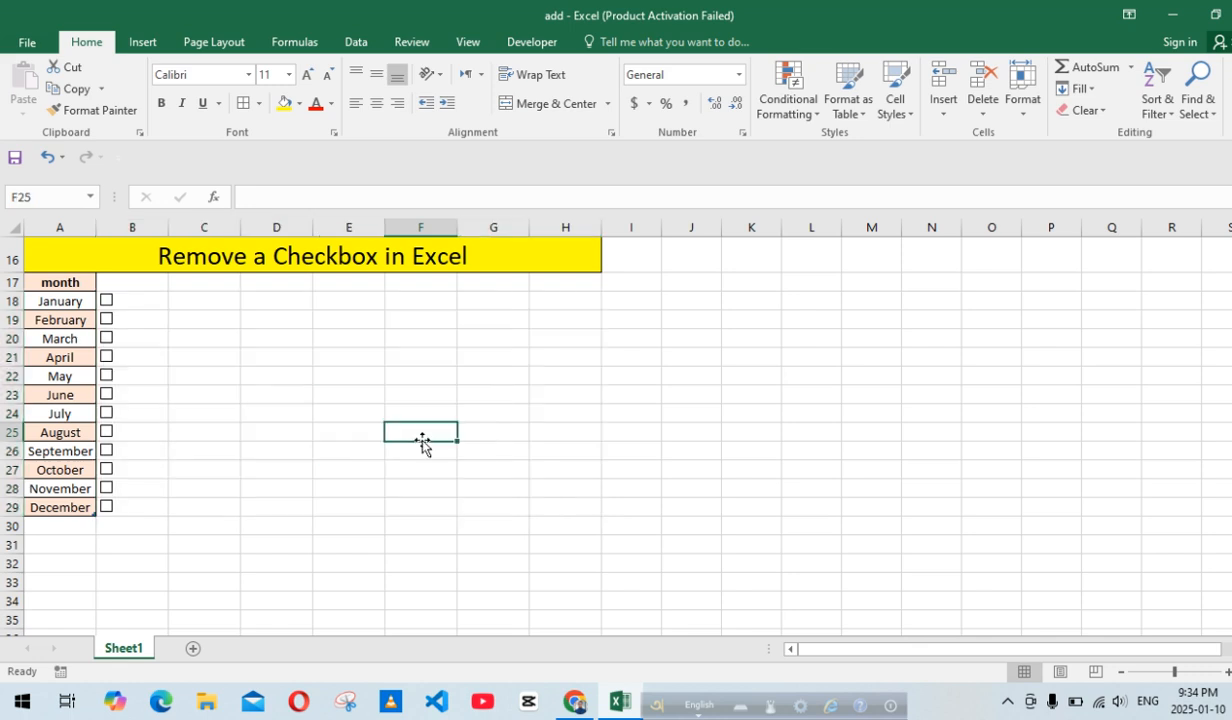
- Undo the deletion of the lower table's day columns and clear its January checkbox under 1 day
key(ctrl+z)
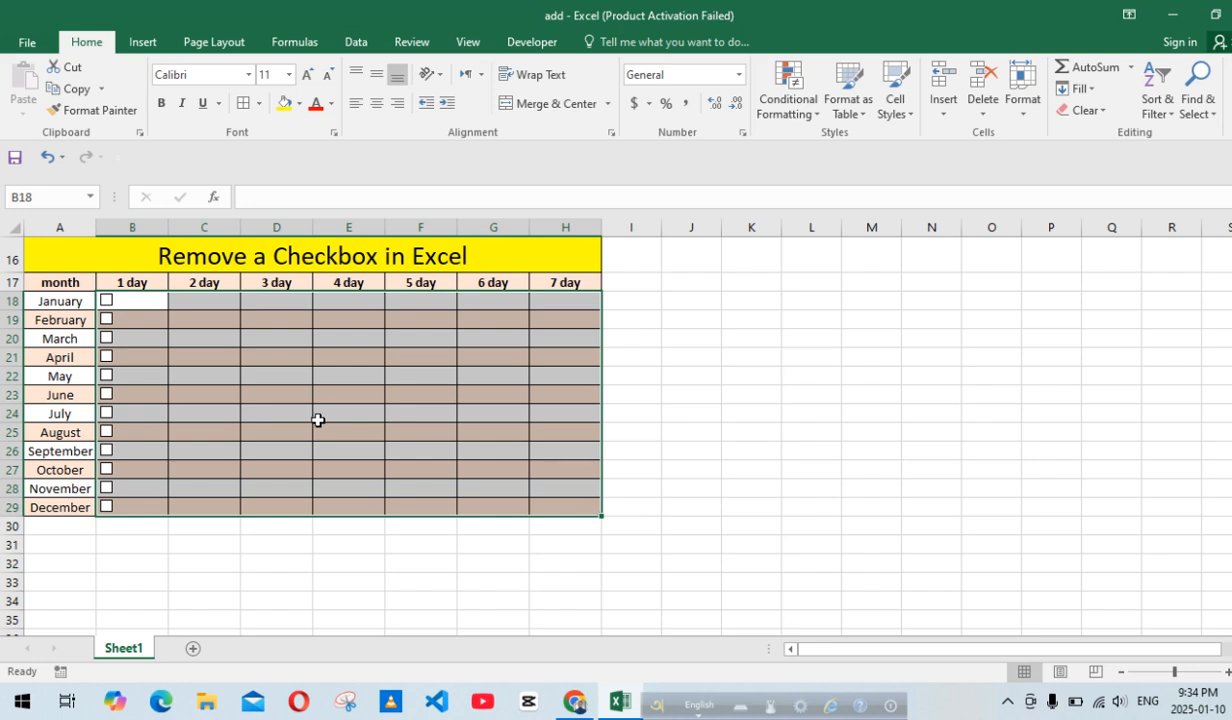
key(ctrl+z)
click(318, 420)
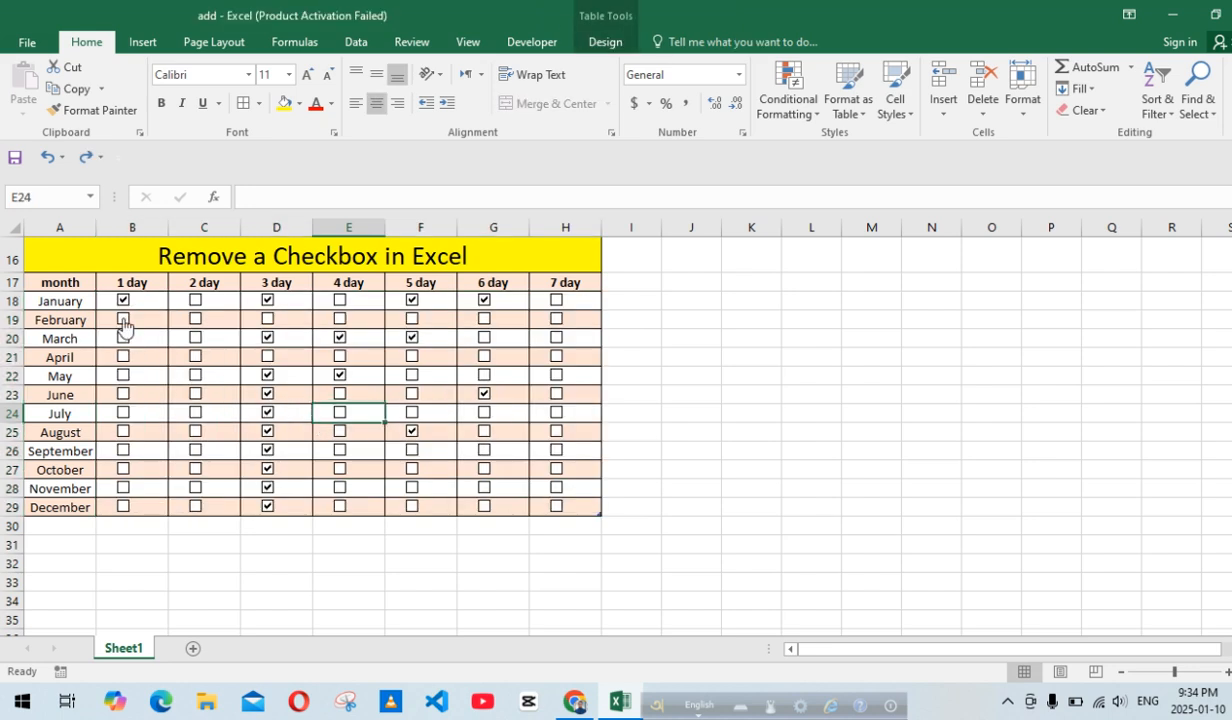
click(122, 300)
- Select cells B18:H29, then select all checkboxes on the sheet using Go To Special with the Objects option and delete them
drag(110, 297, 586, 507)
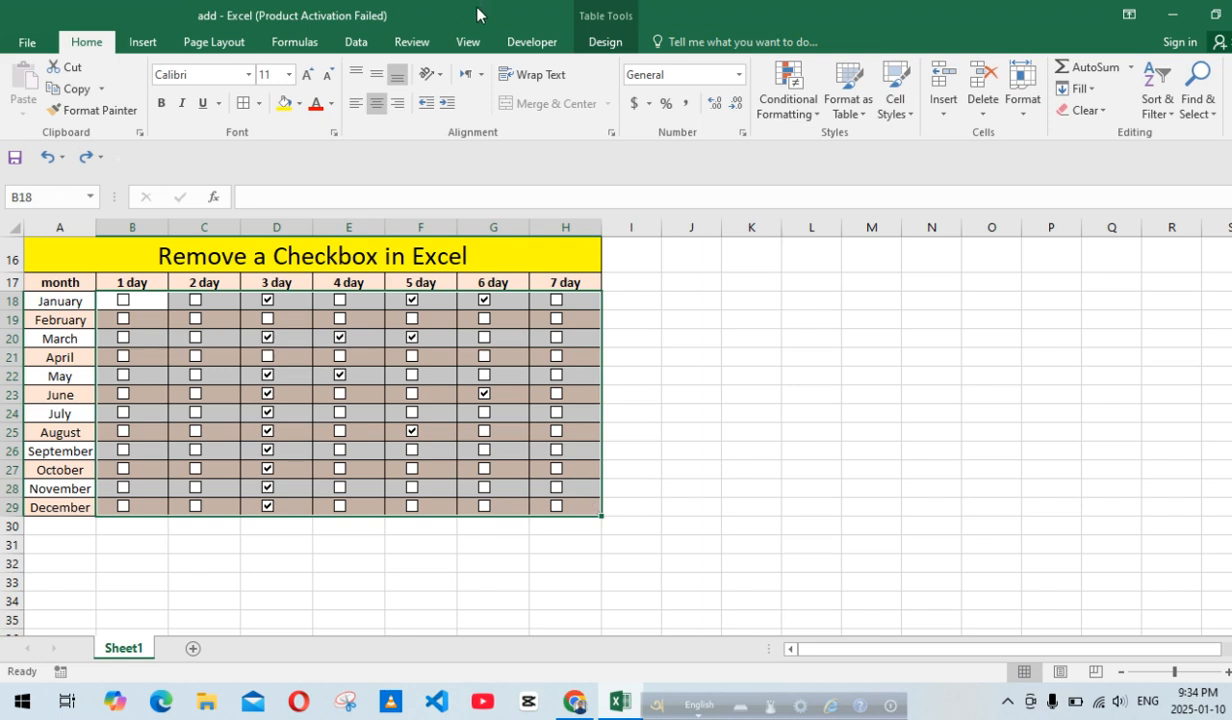
click(1217, 118)
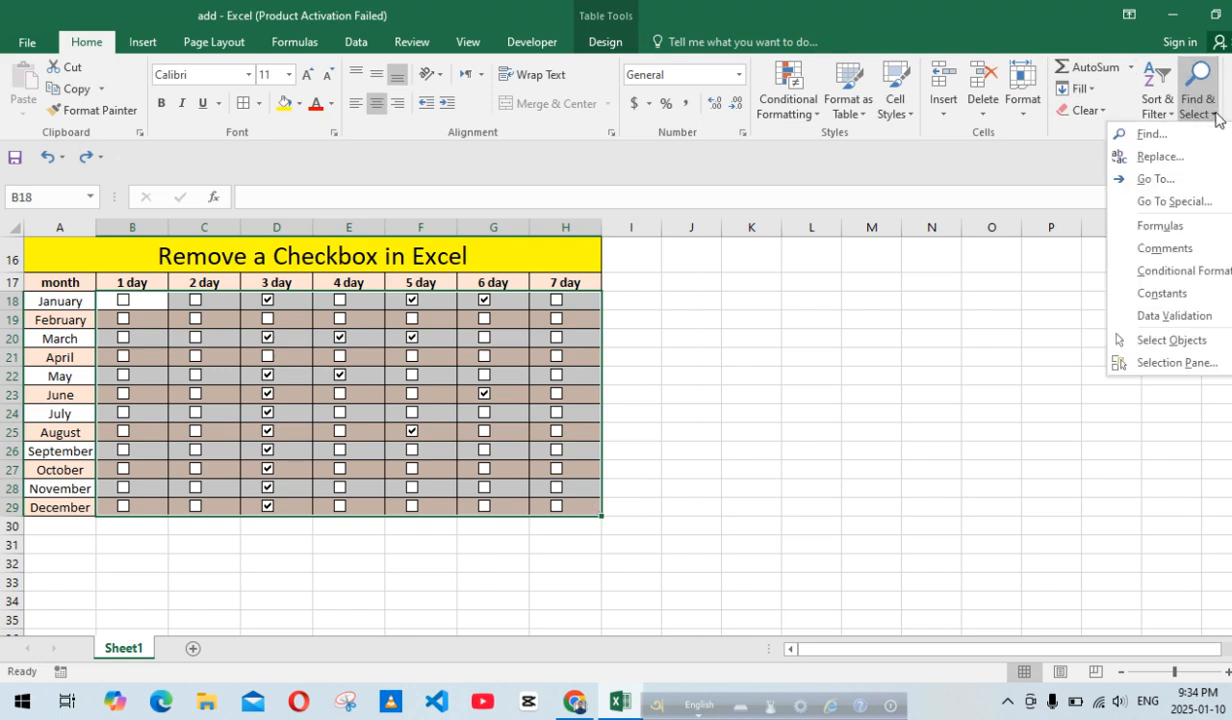
click(1162, 200)
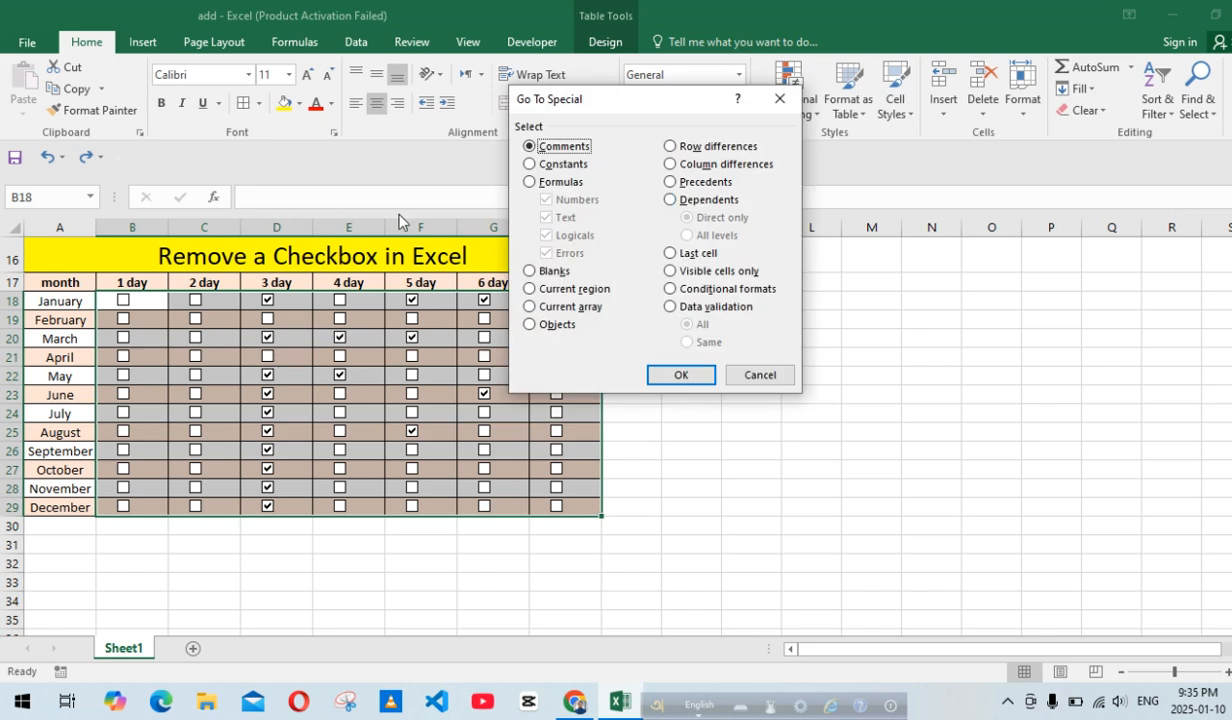
click(540, 324)
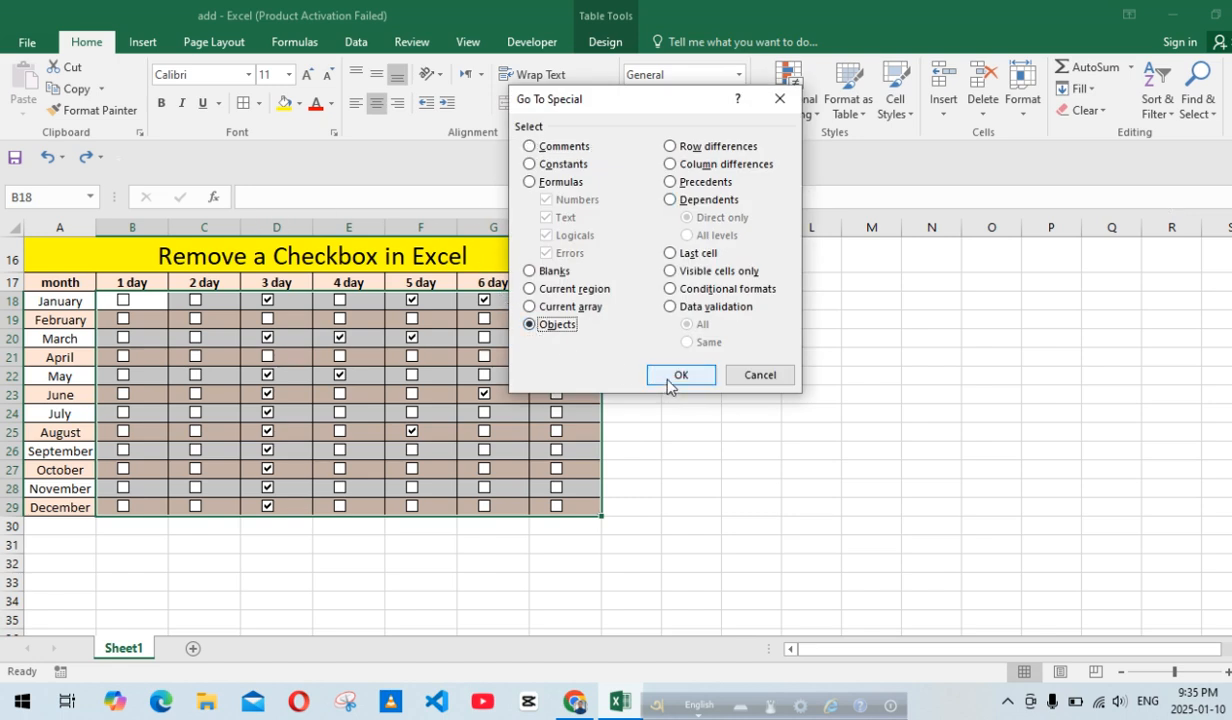
click(667, 377)
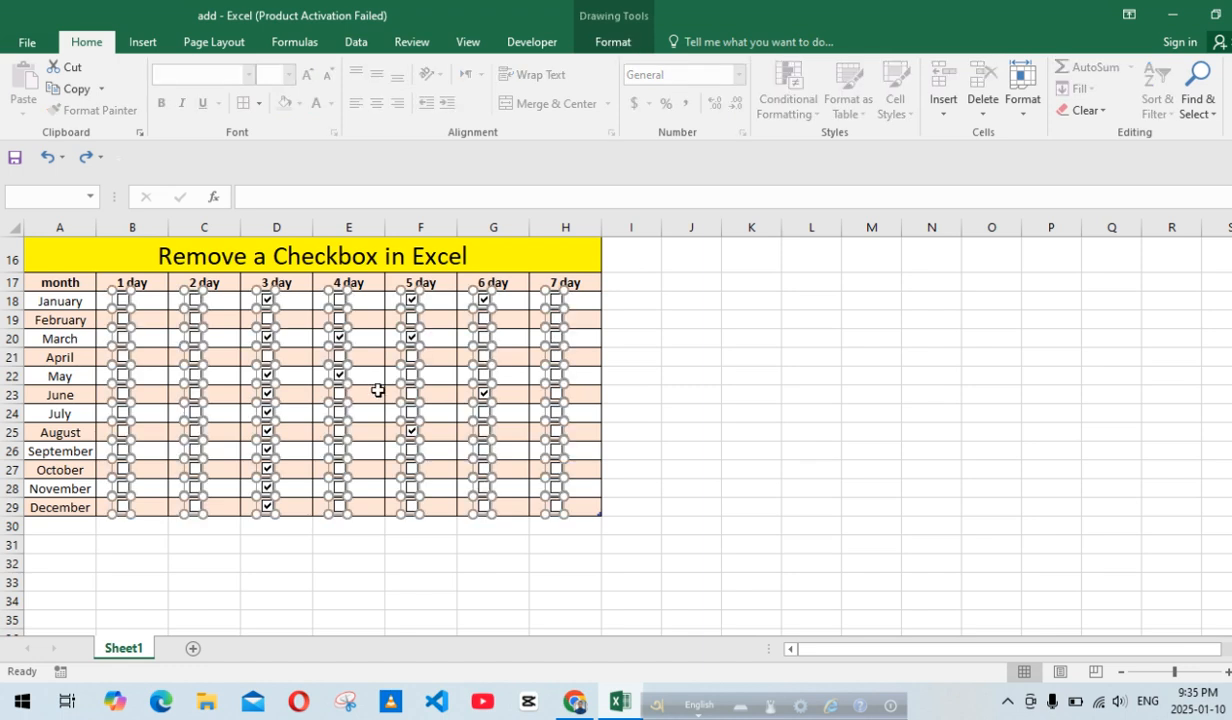
key(Delete)
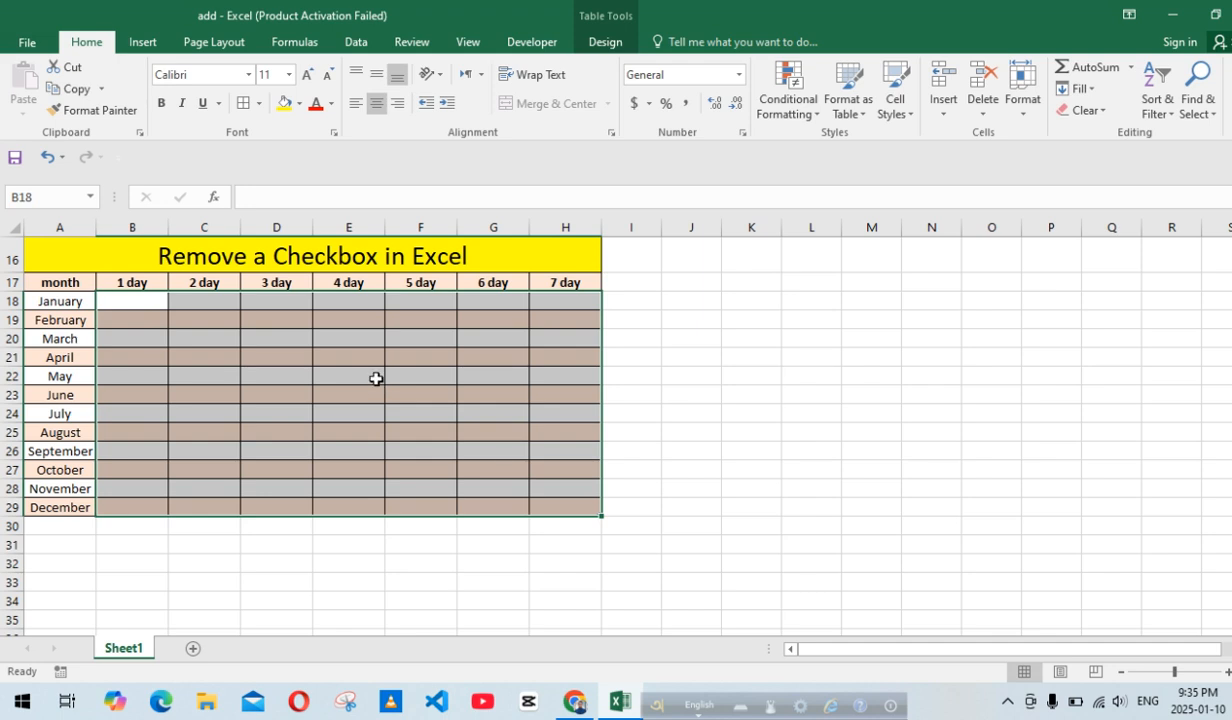
click(377, 378)
- Check both tables for remaining checkboxes, then undo the checkbox deletion and deselect the restored checkboxes
scroll(388, 412, up, 3)
scroll(388, 424, up, 2)
scroll(388, 422, down, 8)
scroll(388, 422, up, 4)
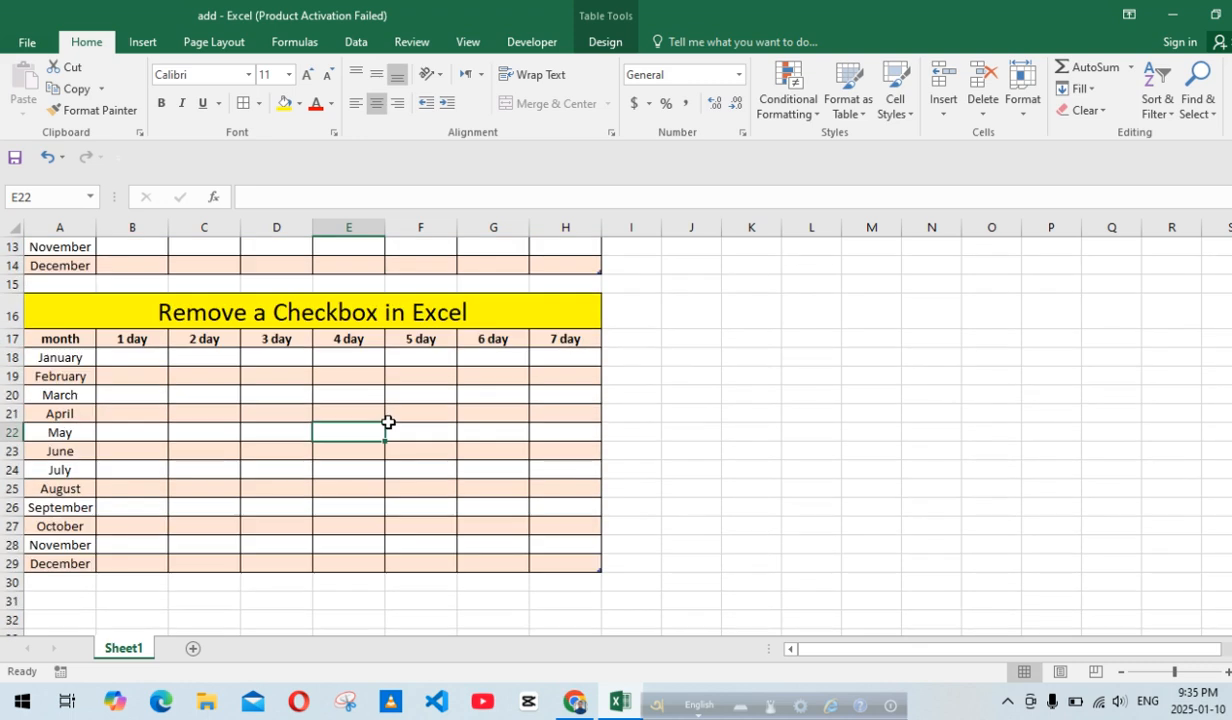
scroll(388, 420, up, 4)
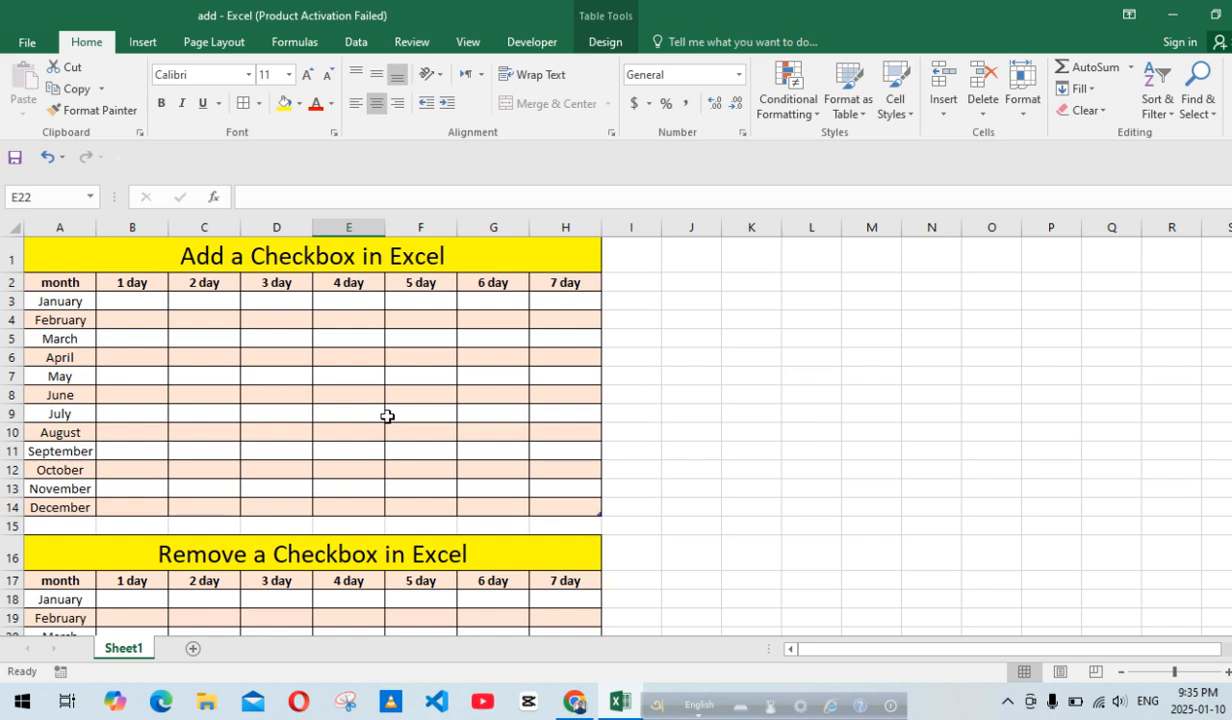
scroll(388, 405, down, 4)
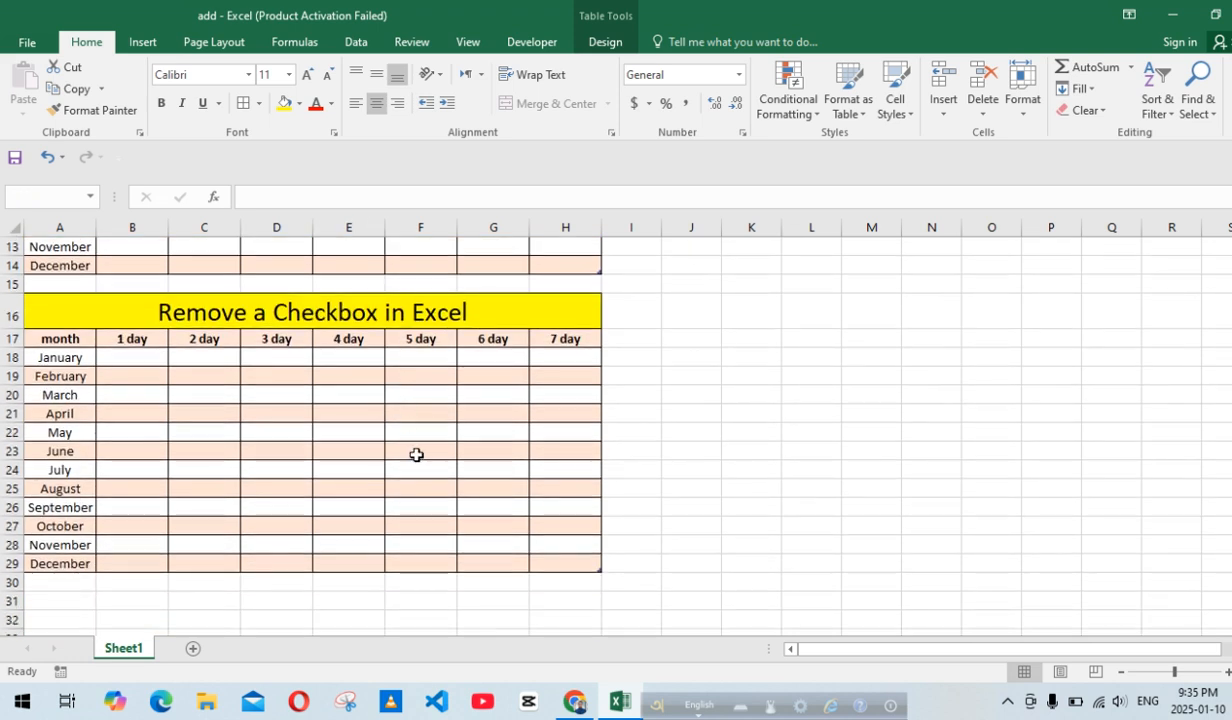
key(ctrl+z)
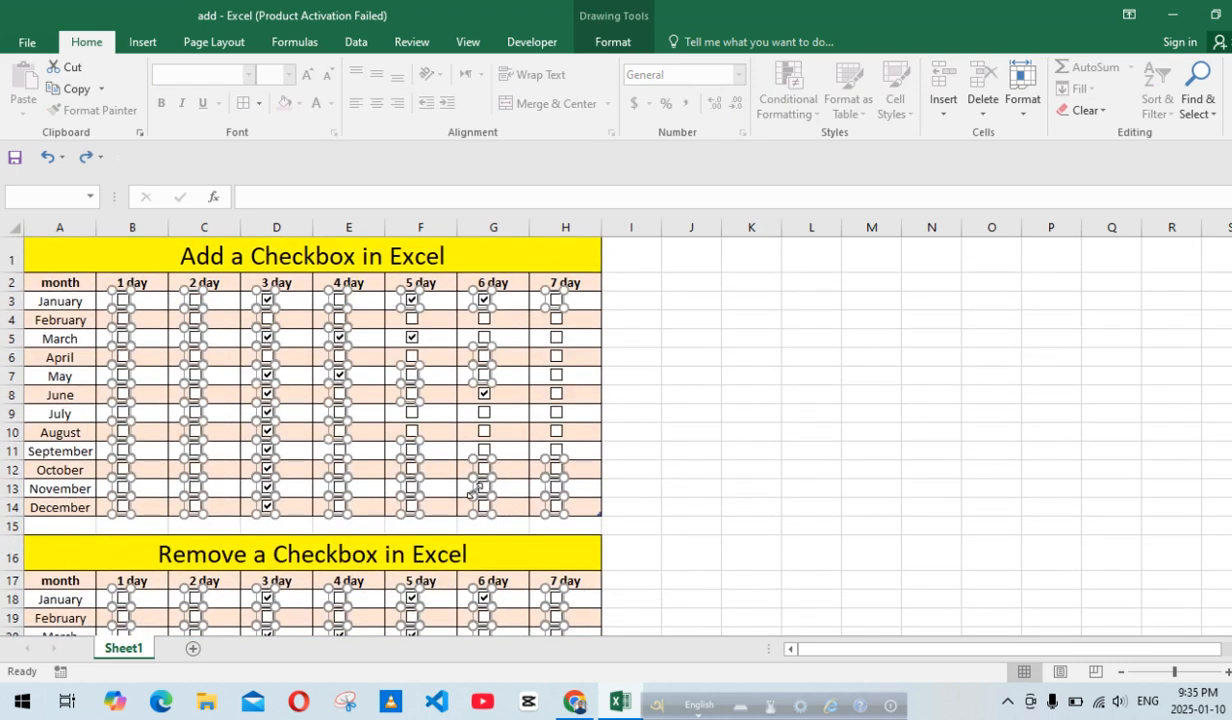
click(672, 481)
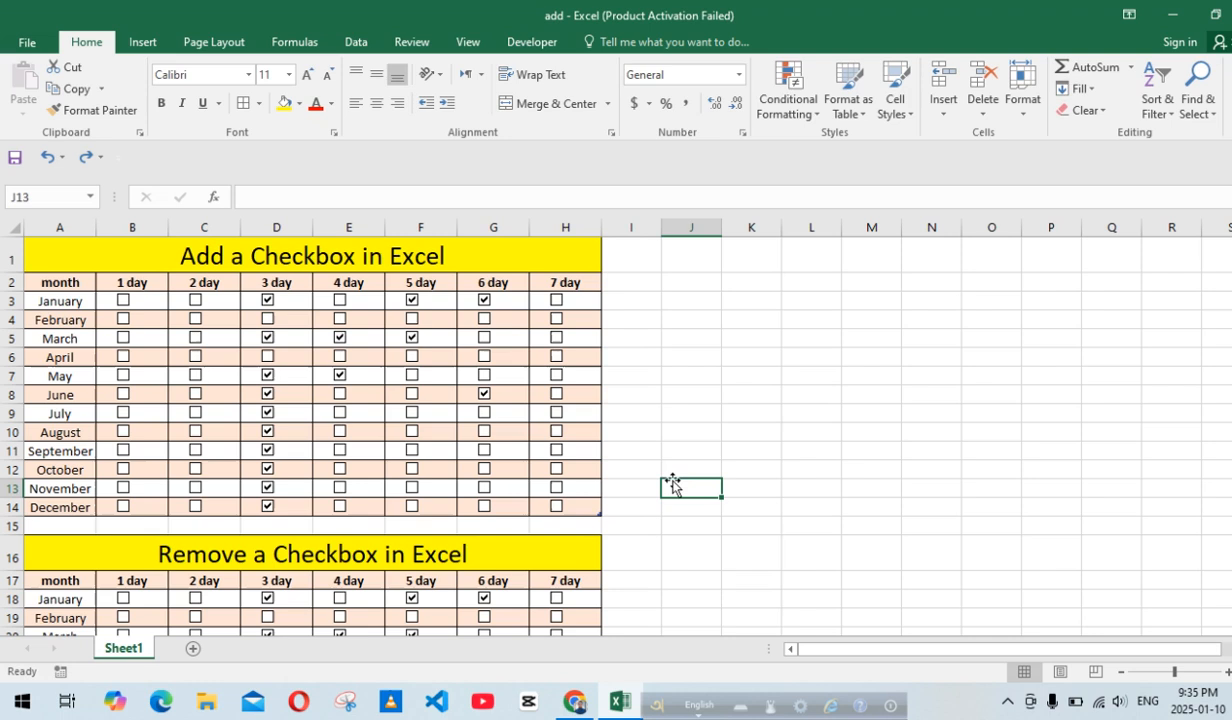